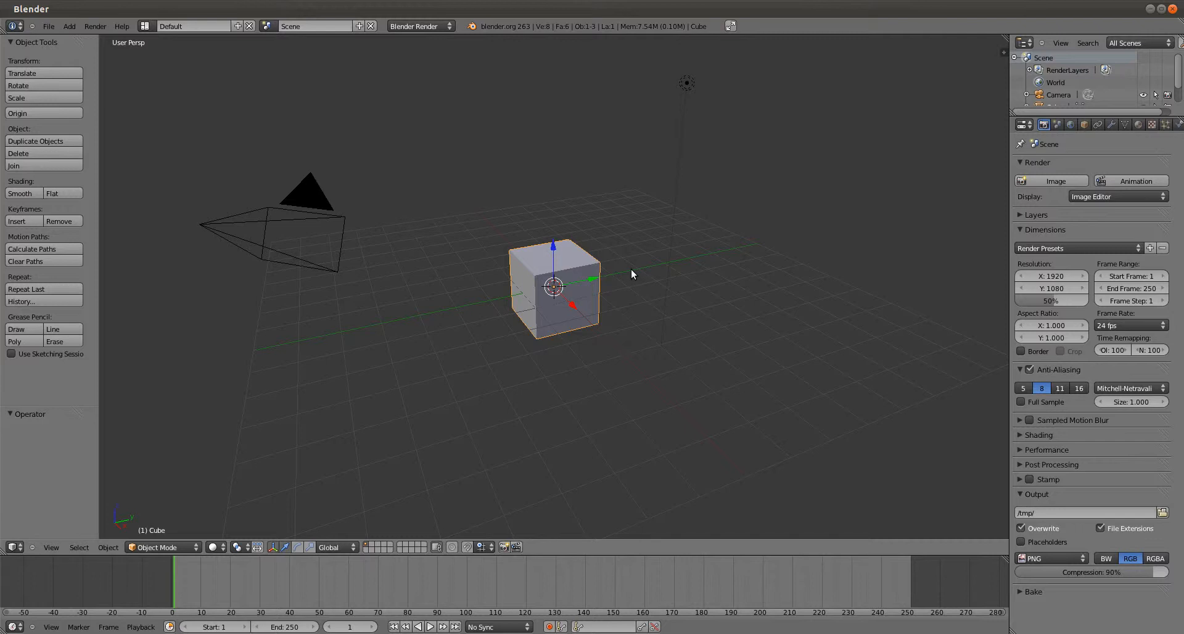
- Select the lamp, the cube and the camera one at a time, finishing with only the cube selected
right_click(690, 88)
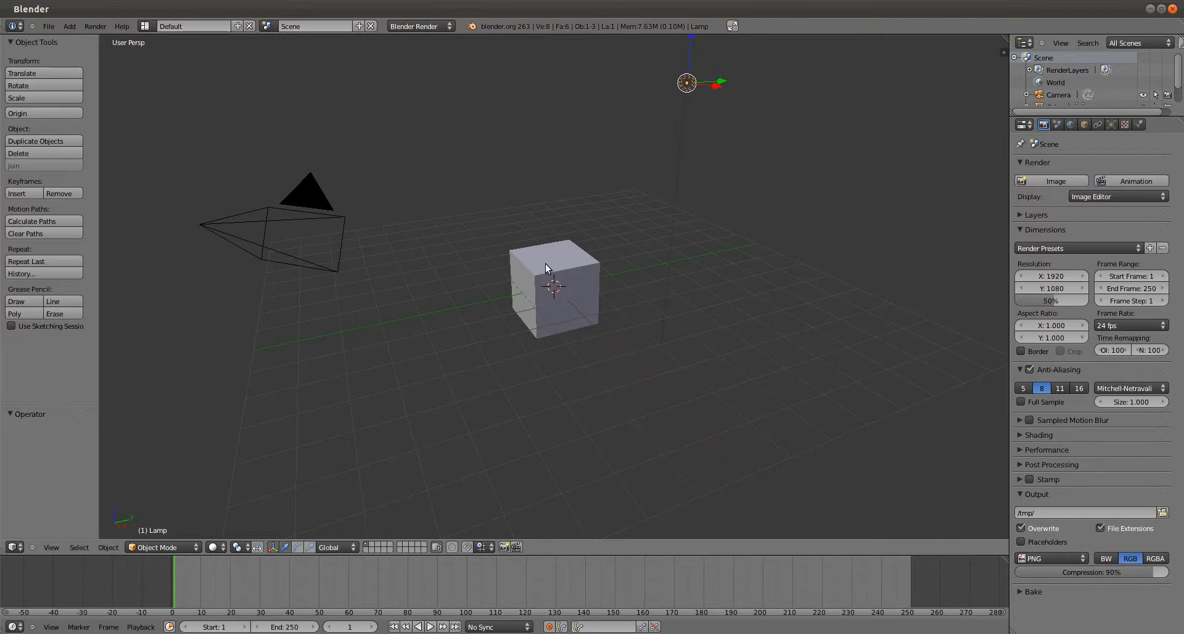
right_click(545, 267)
right_click(307, 207)
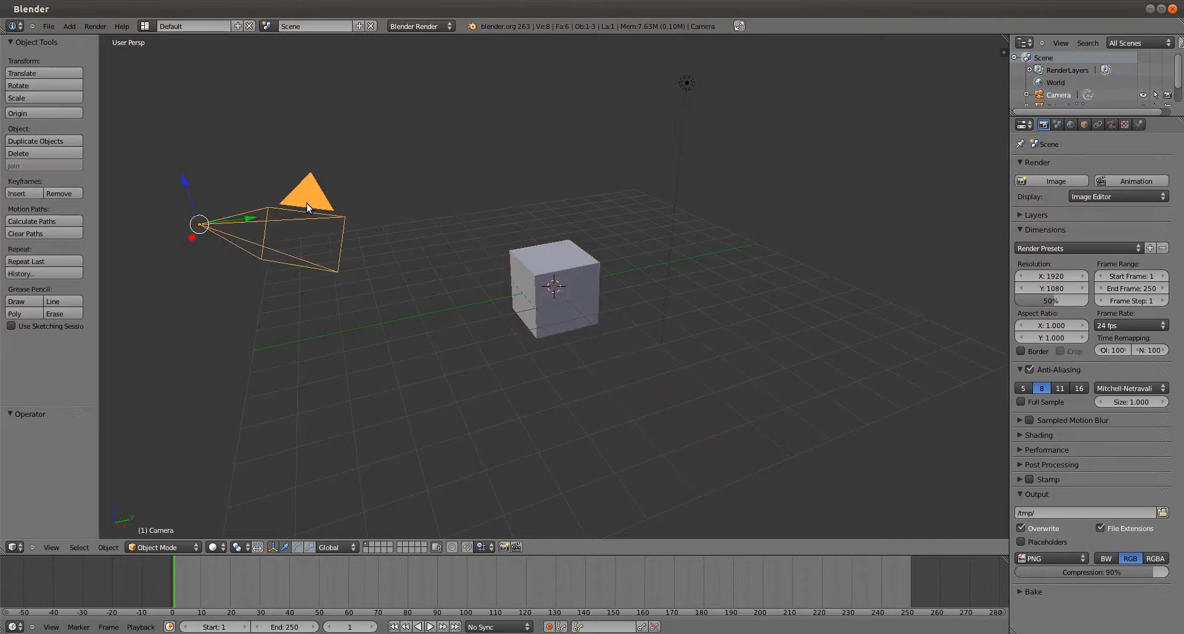
right_click(562, 280)
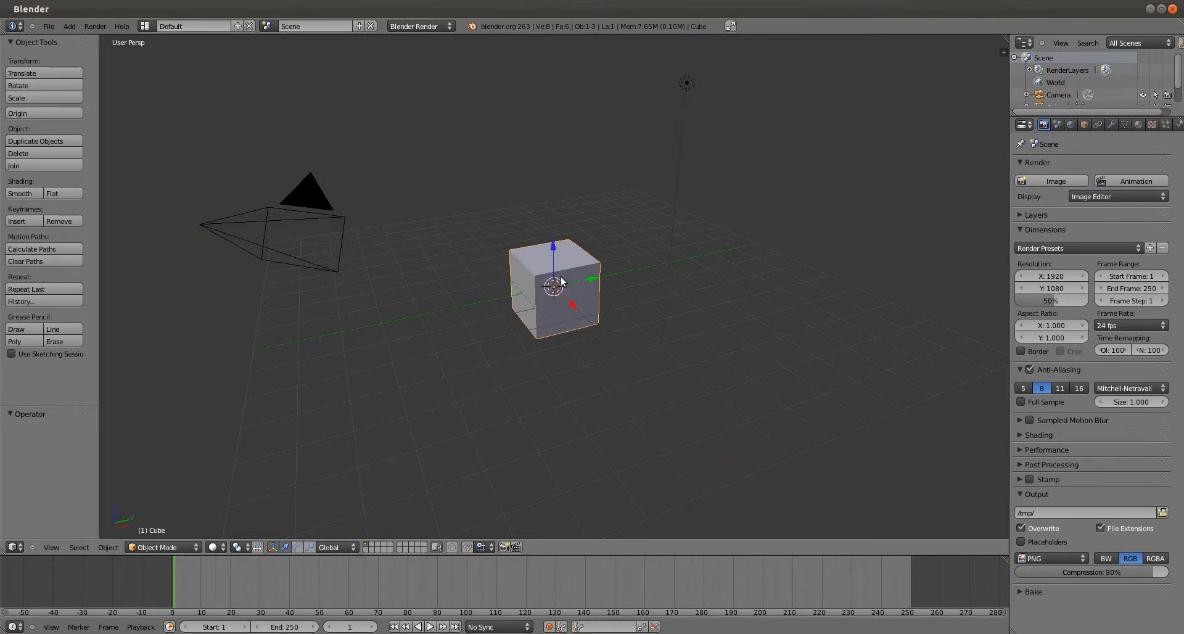
- Select the lamp, then add the cube and the camera to the same selection
right_click(687, 83)
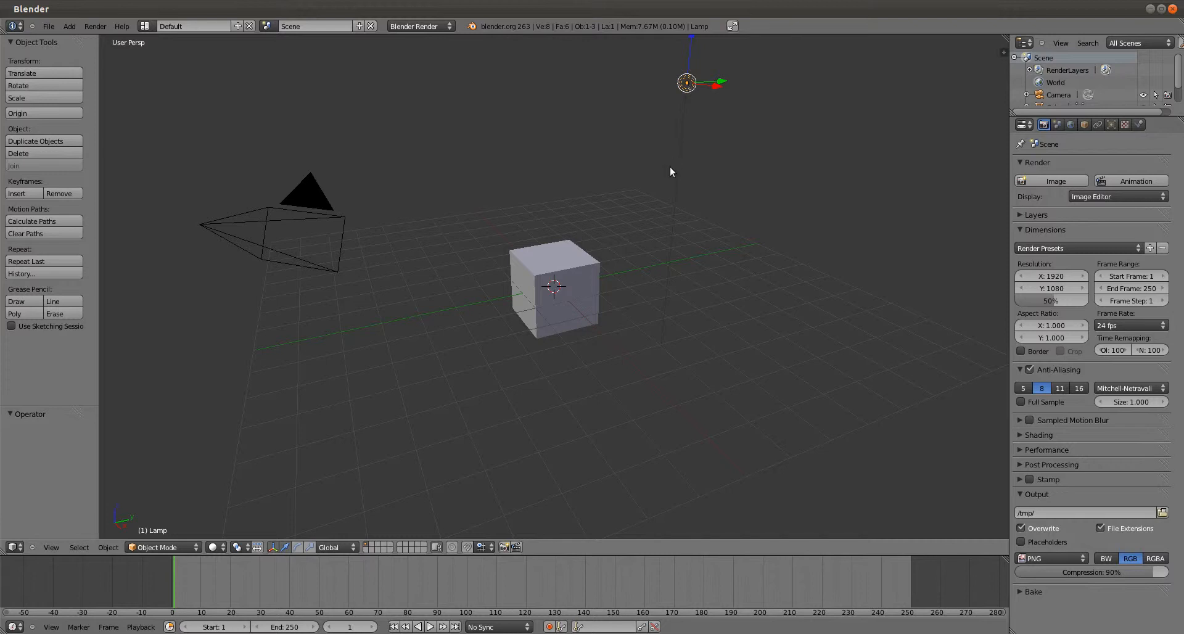
shift+right_click(585, 279)
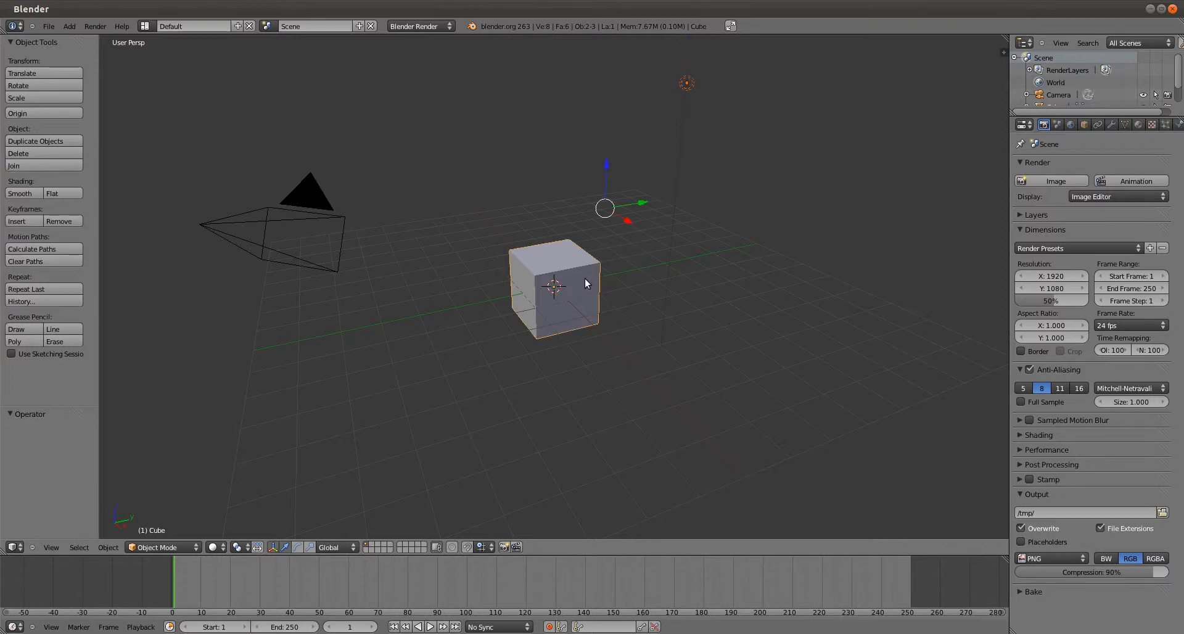
shift+right_click(327, 215)
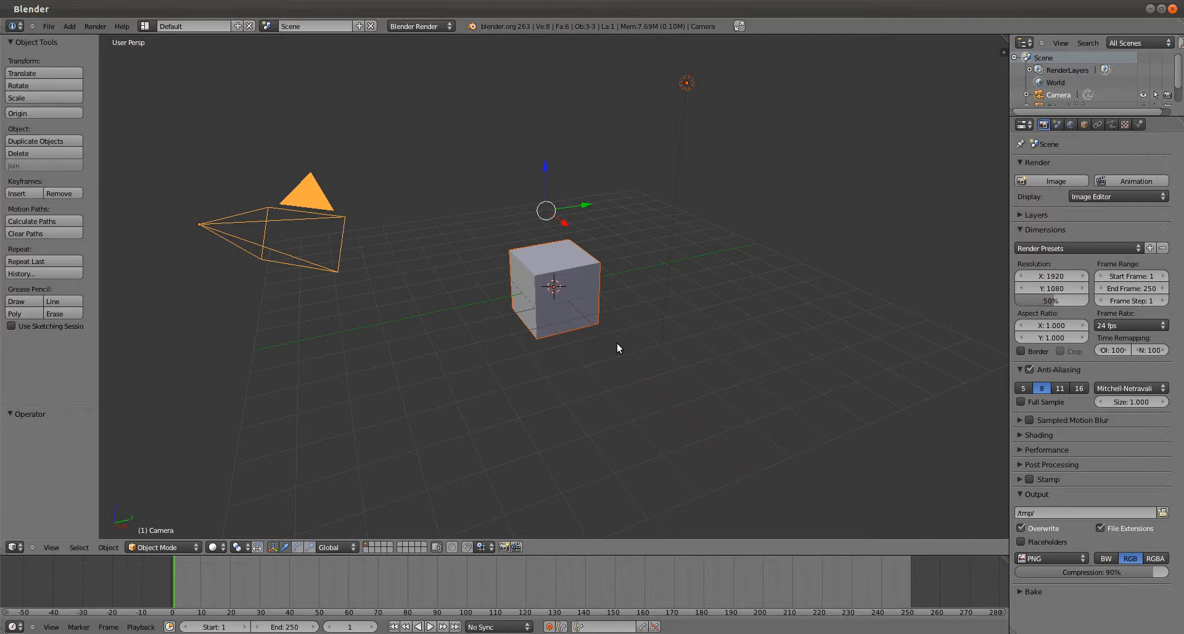
- Toggle the selection of all objects in the scene, ending with everything deselected
key(a)
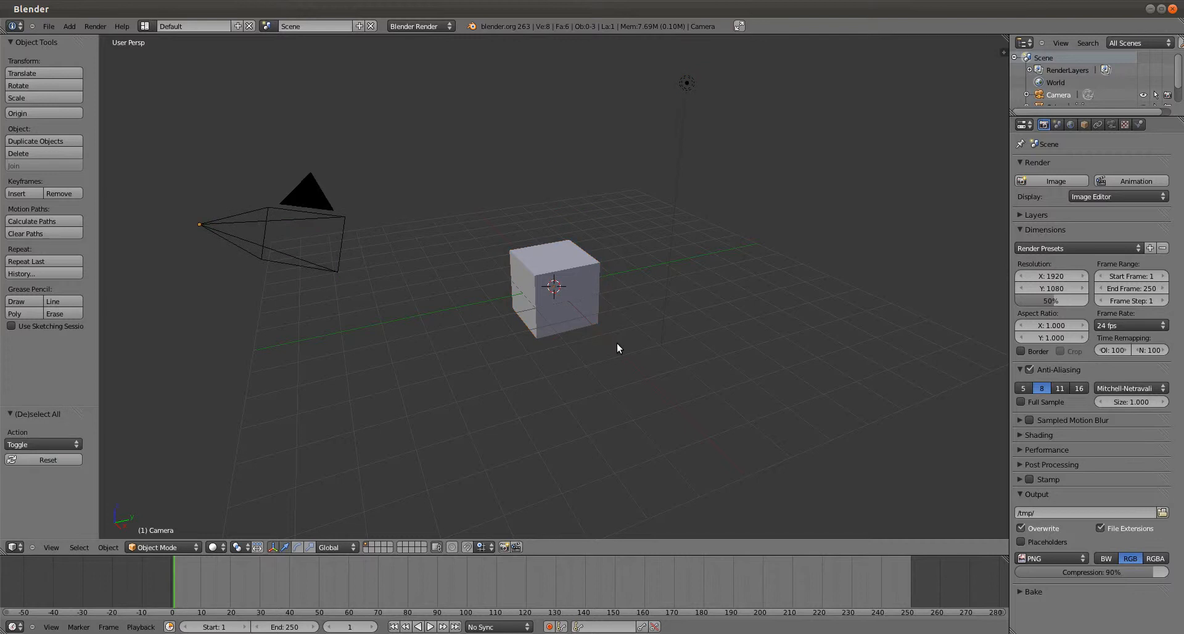
key(a)
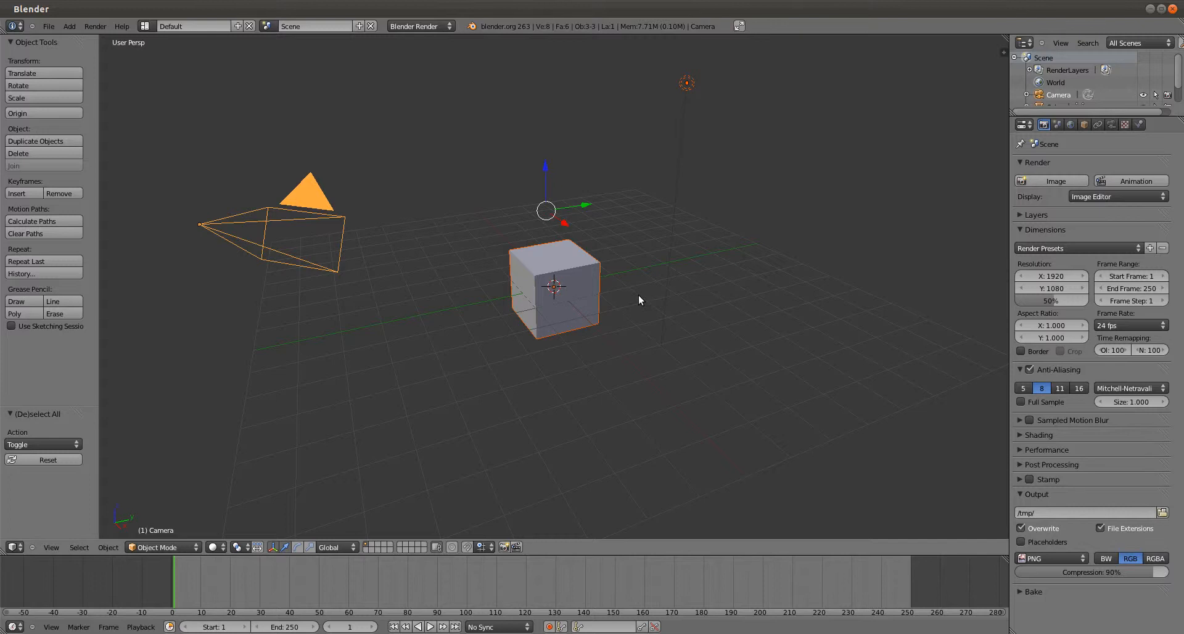
key(a)
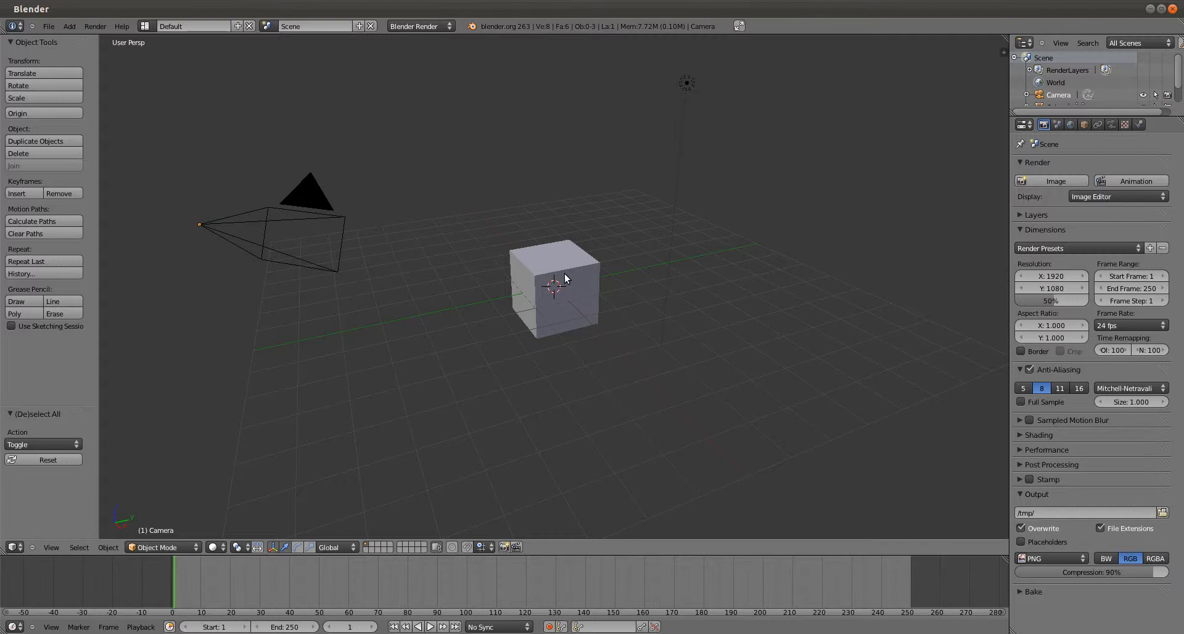
- Select the cube and move it about 0.43 along Y, then along X and Z, with the translate manipulator
scroll(565, 278, up, 3)
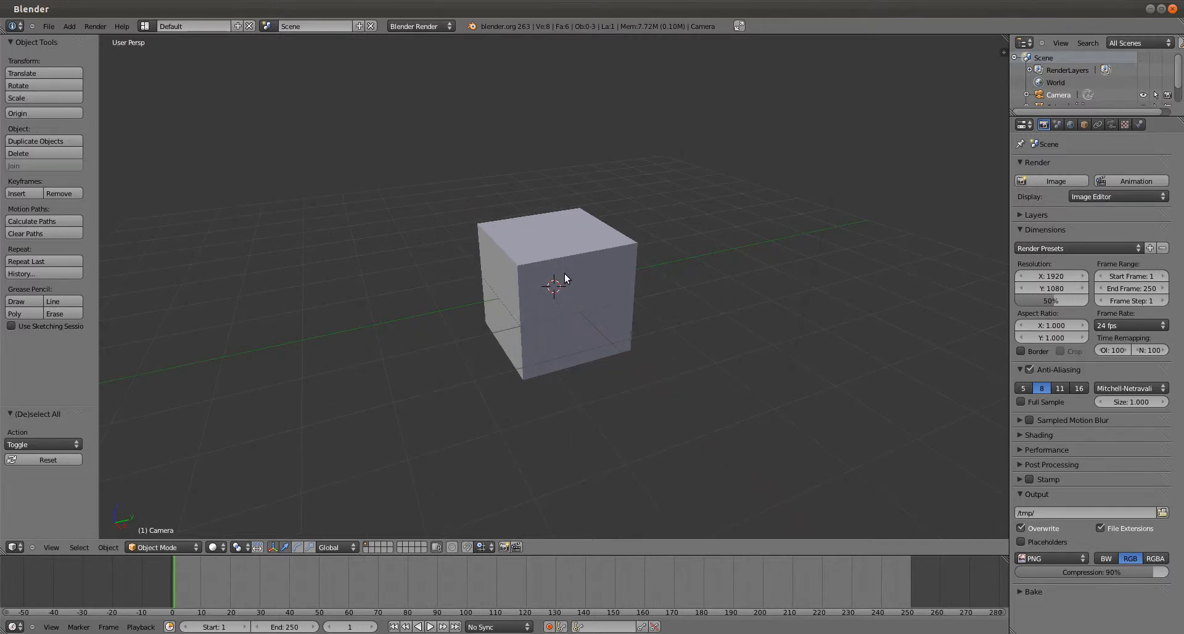
right_click(566, 279)
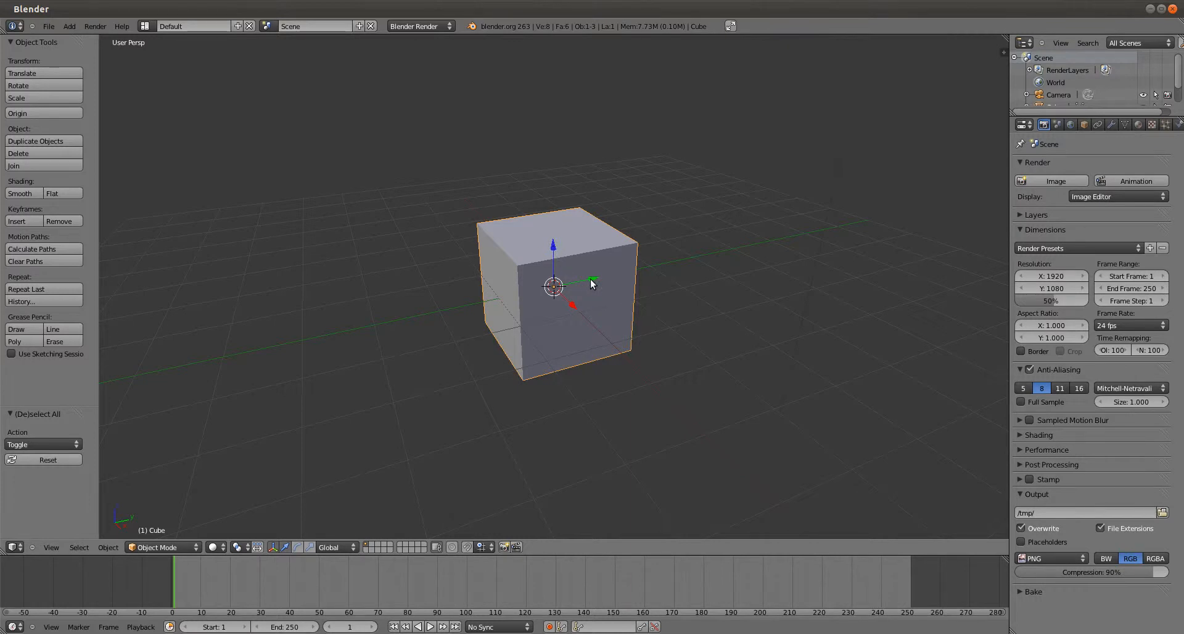
drag(590, 283, 620, 296)
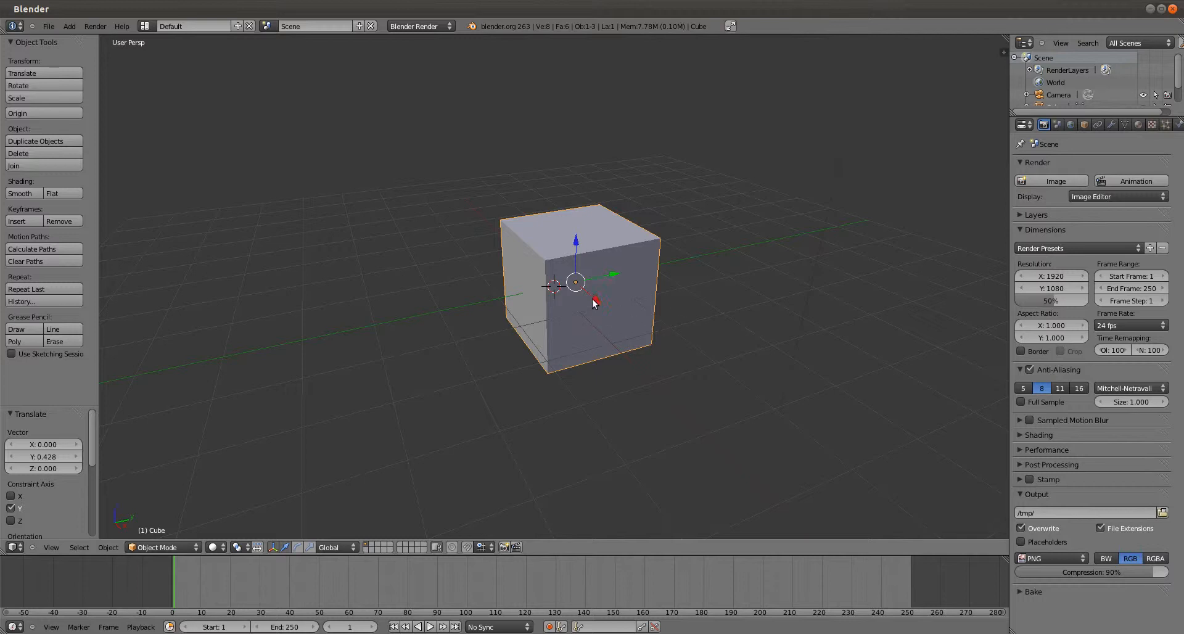
drag(594, 303, 558, 222)
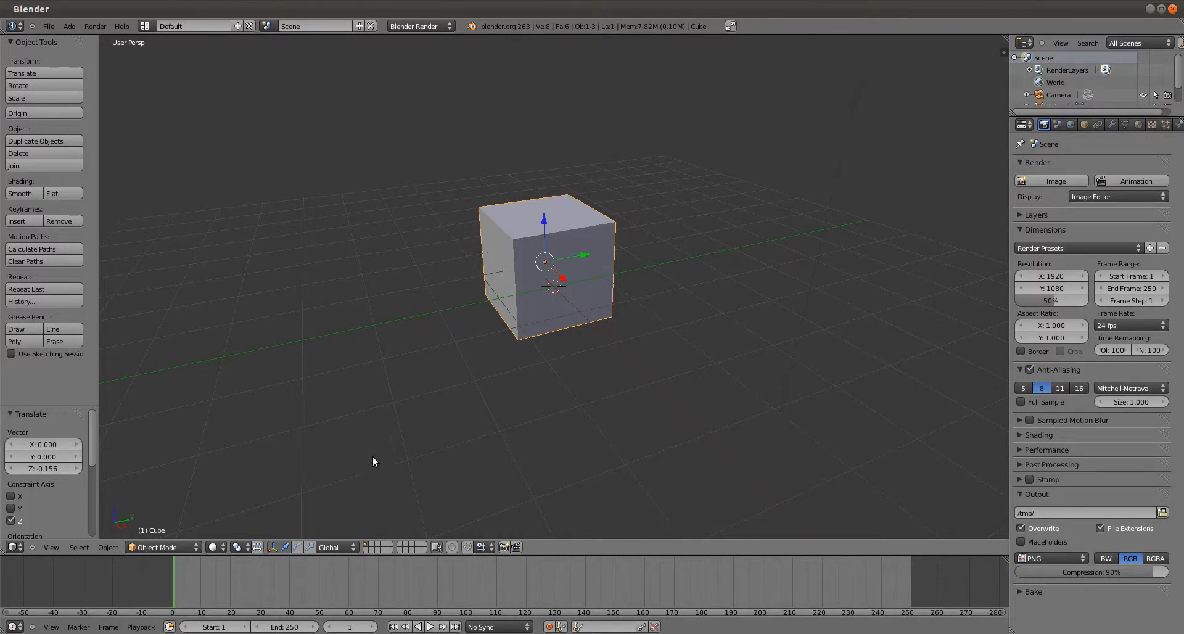
- Switch to the rotate manipulator and turn the cube around the Y axis and then the Z axis
click(297, 548)
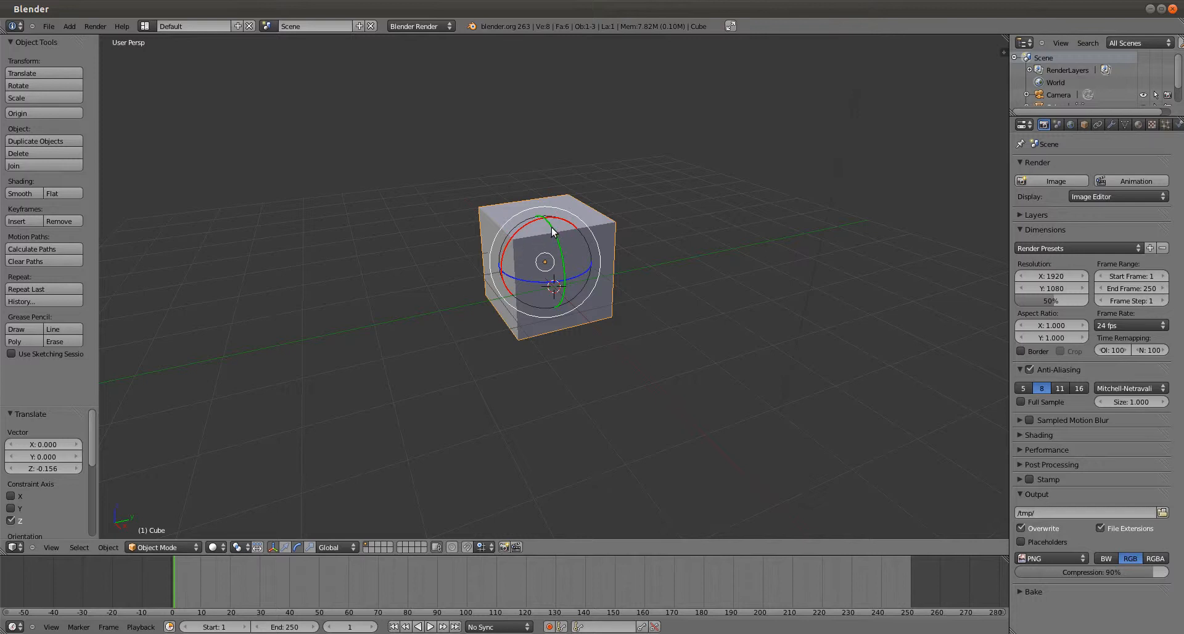
drag(552, 232, 537, 147)
mouse_move(539, 286)
mouse_down()
mouse_move(603, 267)
mouse_move(482, 280)
mouse_move(584, 273)
mouse_move(518, 277)
mouse_up()
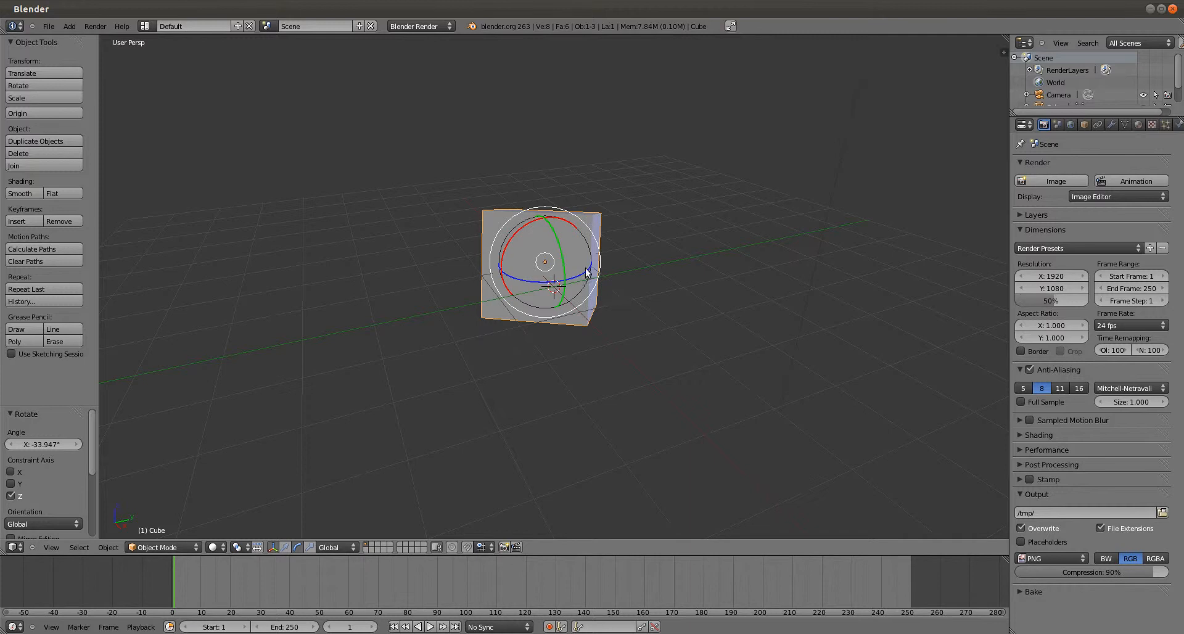
drag(584, 275, 629, 293)
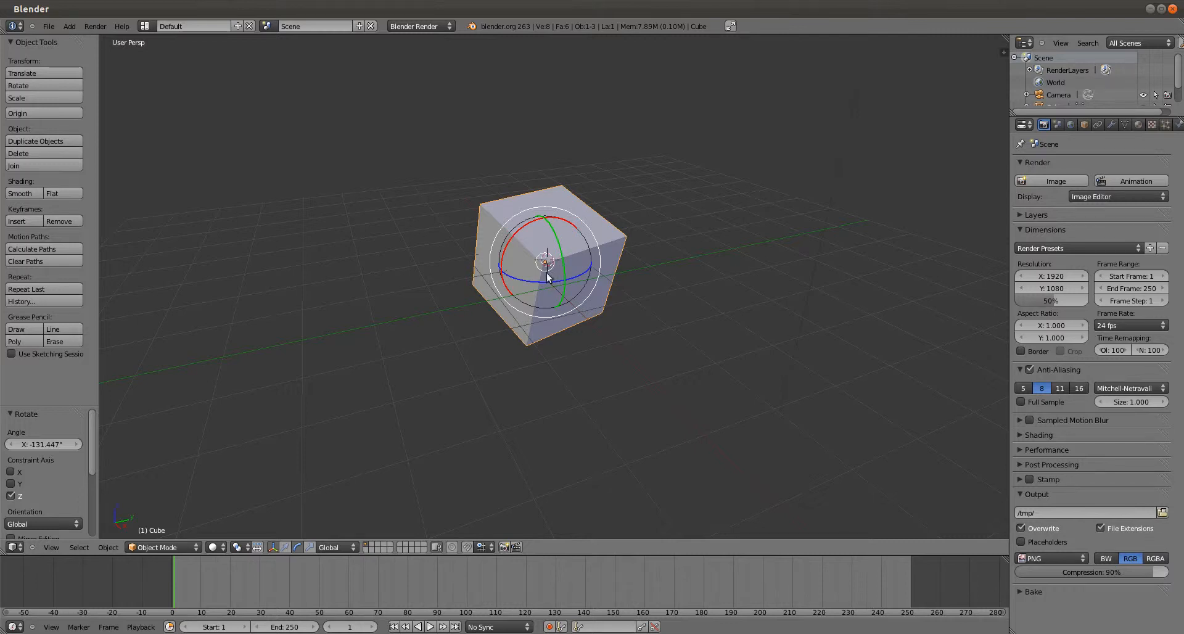
- Trackball-rotate the cube freely by about -2.04 and -2.95
key(r)
key(r)
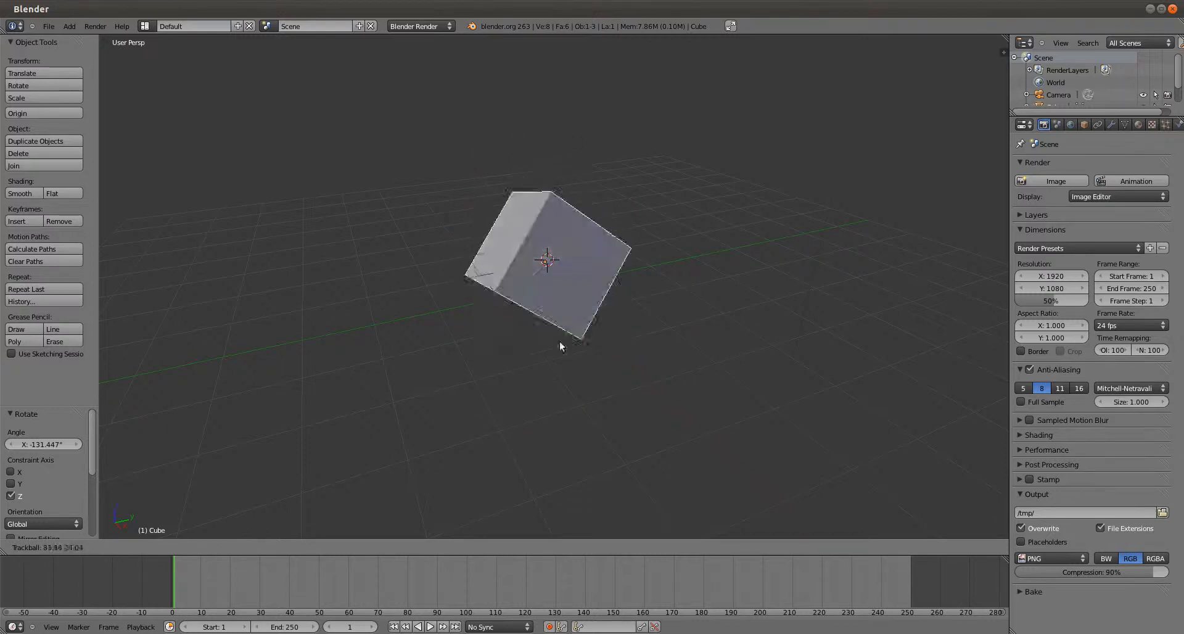
click(527, 138)
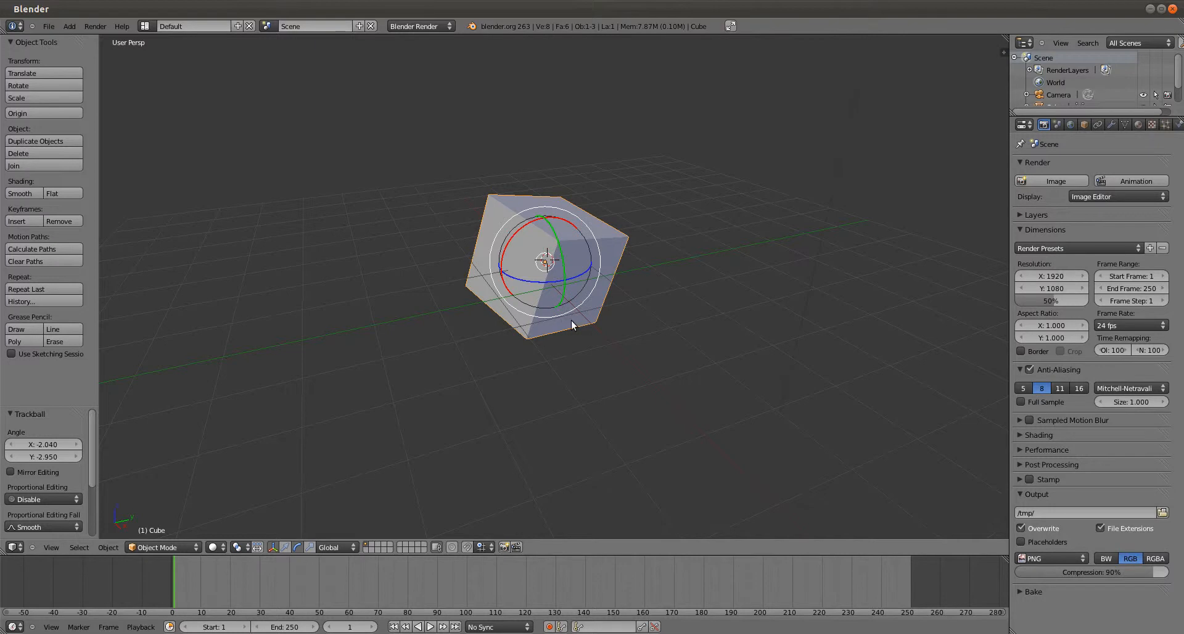
- Stretch the cube about 2.19 along Y and slightly along X and Z with the scale manipulator, then scale it uniformly by about -1.36
click(310, 547)
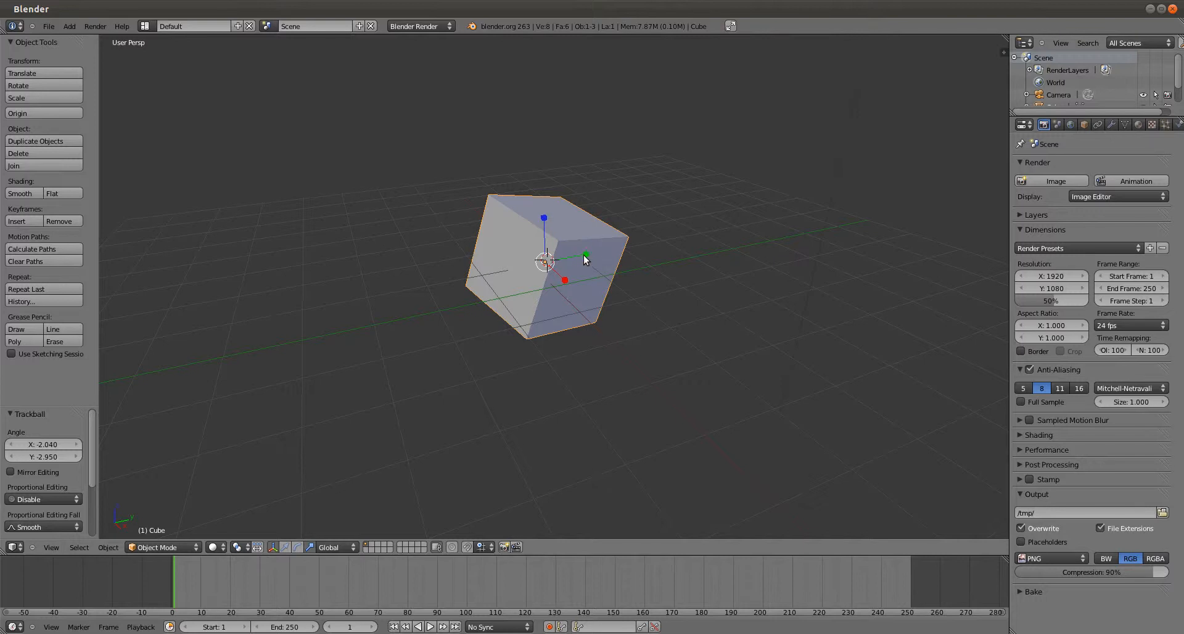
drag(585, 258, 637, 245)
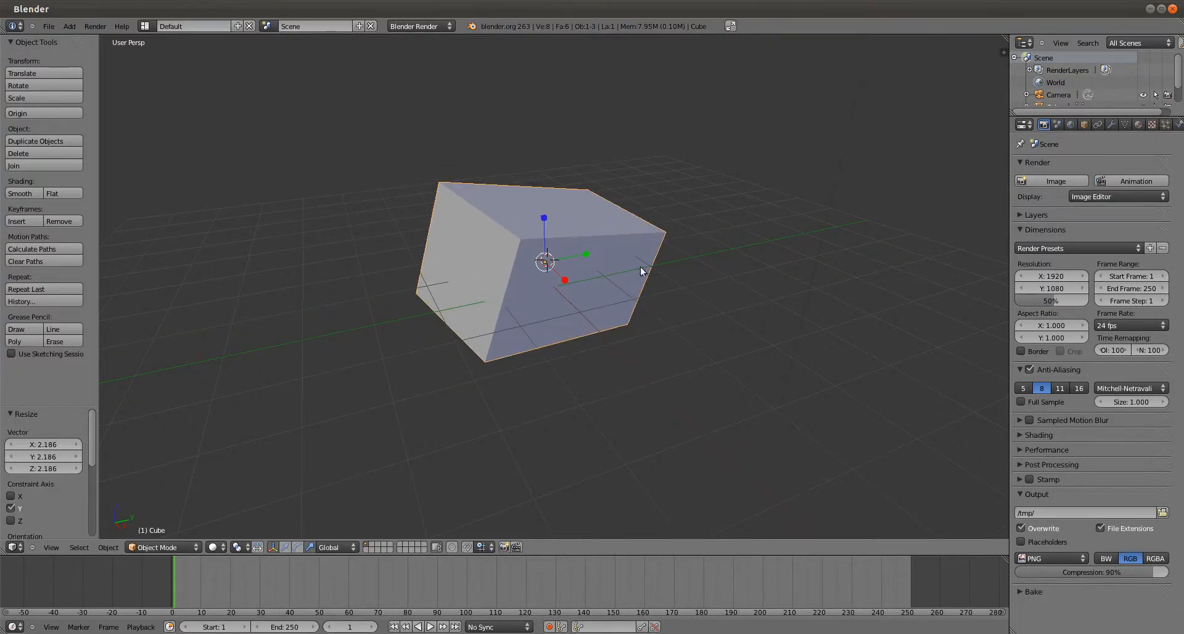
mouse_move(568, 280)
mouse_down()
mouse_move(558, 276)
mouse_move(619, 375)
mouse_move(574, 292)
mouse_up()
mouse_move(543, 220)
mouse_down()
mouse_move(558, 127)
mouse_move(548, 238)
mouse_move(571, 127)
mouse_move(553, 222)
mouse_up()
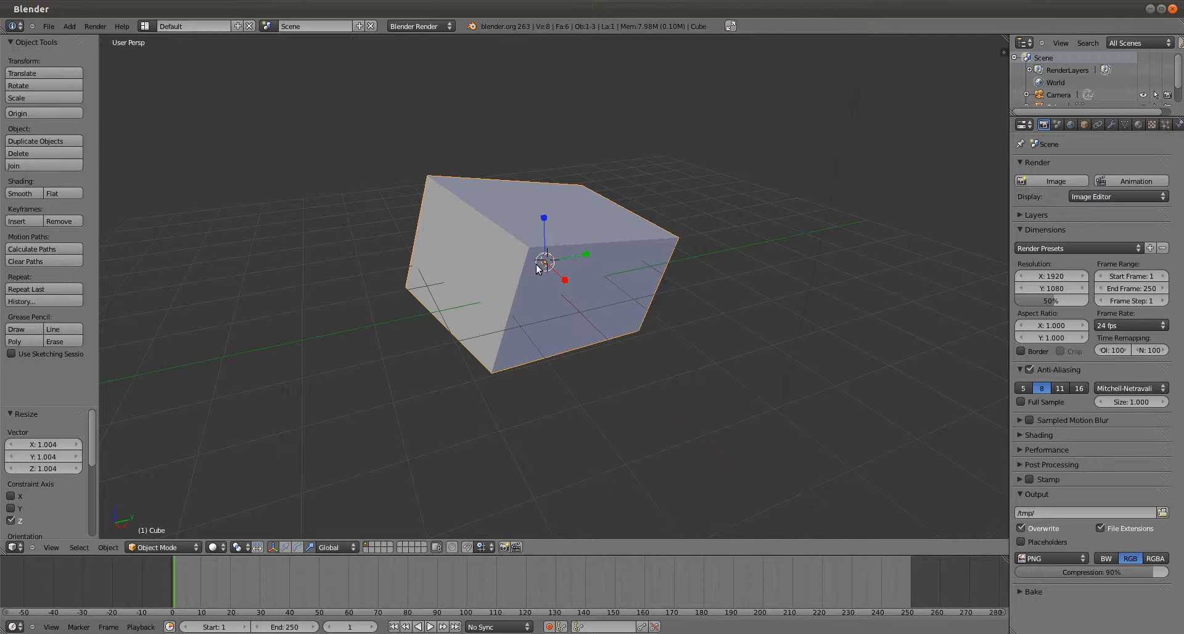
key(s)
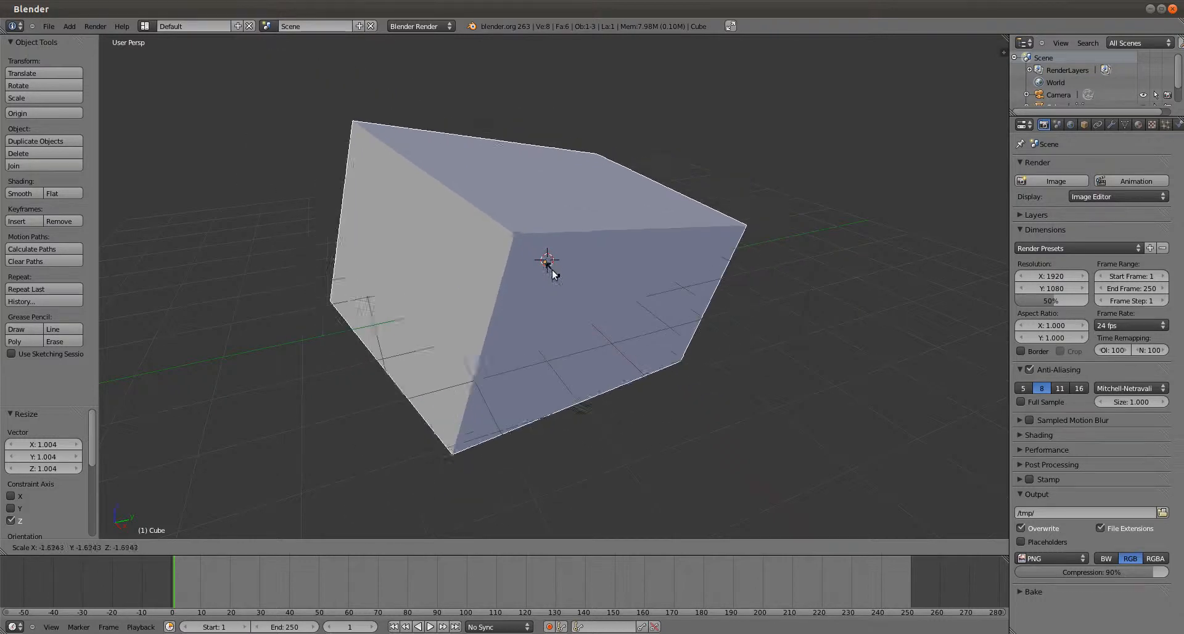
click(551, 272)
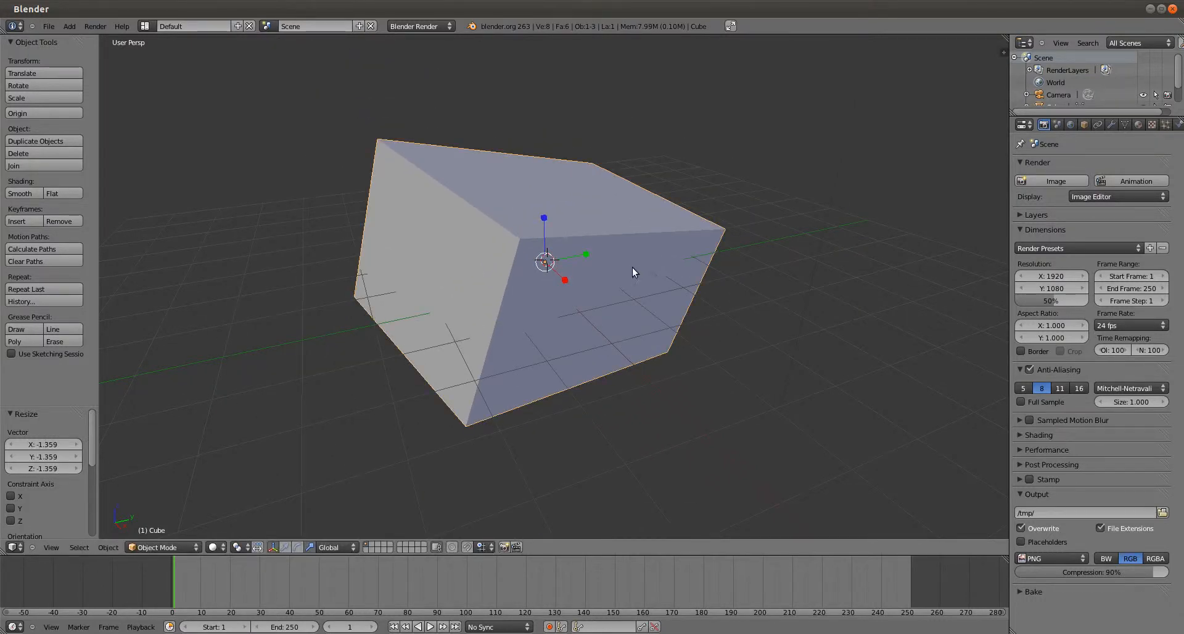
- Try freely moving, rotating and scaling the cube in turn, cancelling each transform
scroll(636, 266, down, 3)
scroll(631, 268, up, 2)
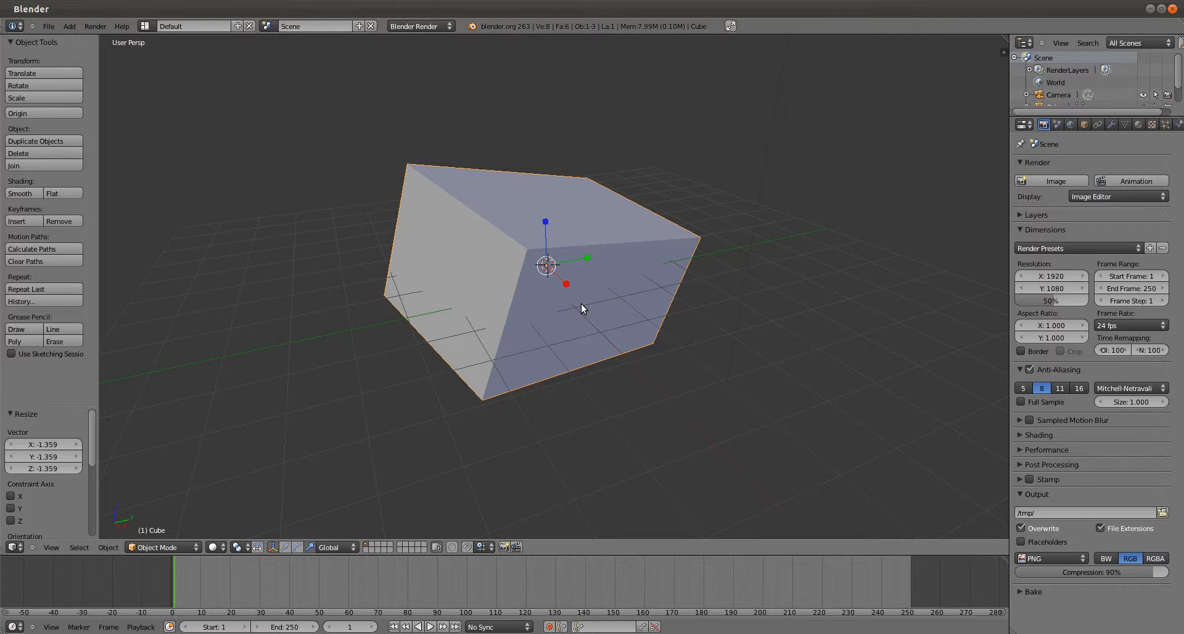
key(g)
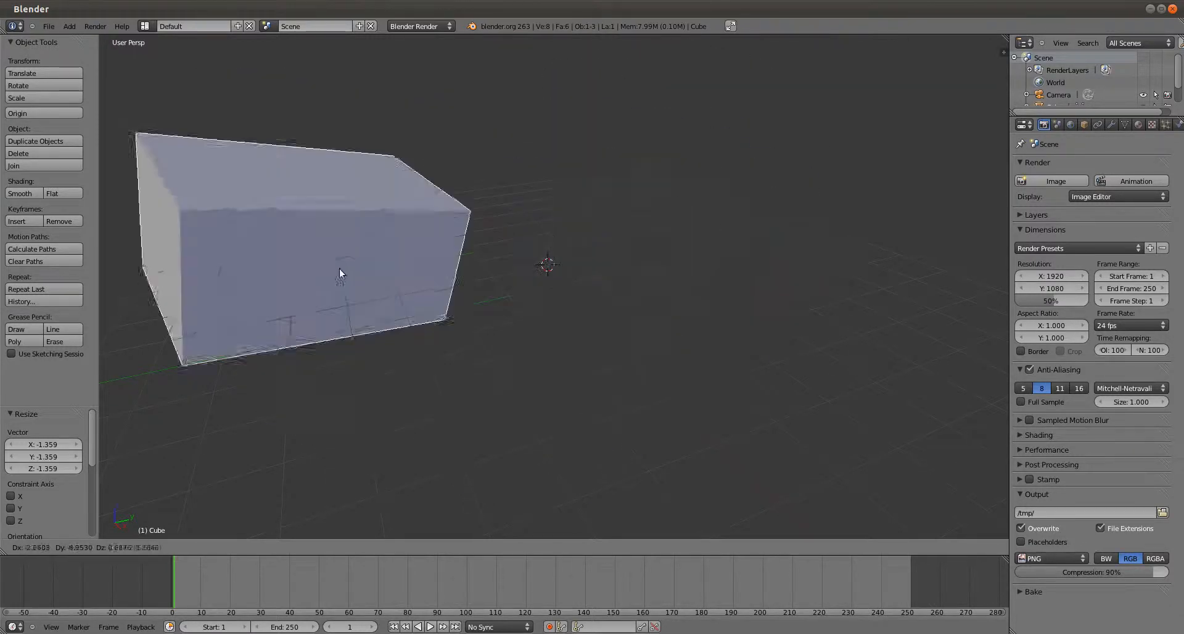
right_click(742, 239)
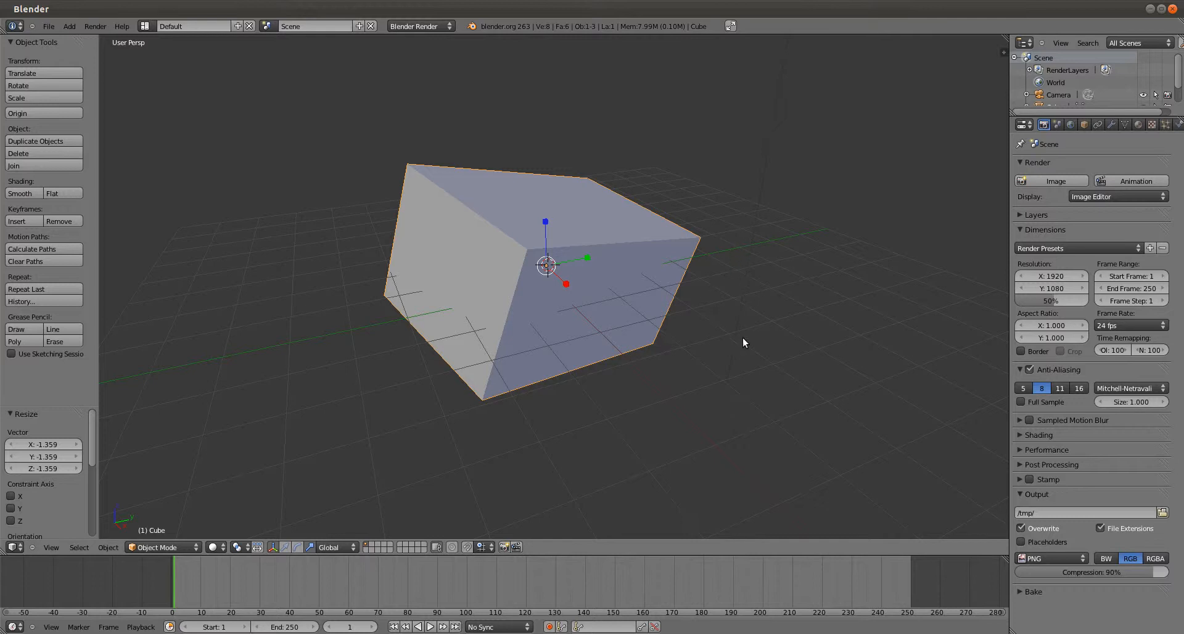
key(r)
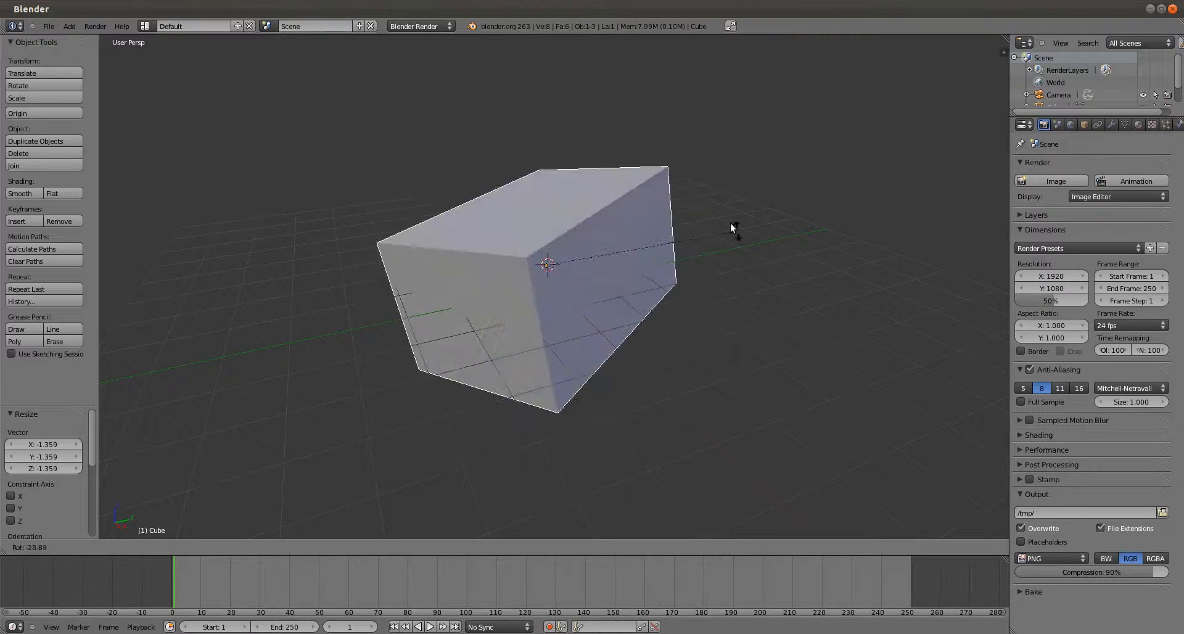
right_click(768, 287)
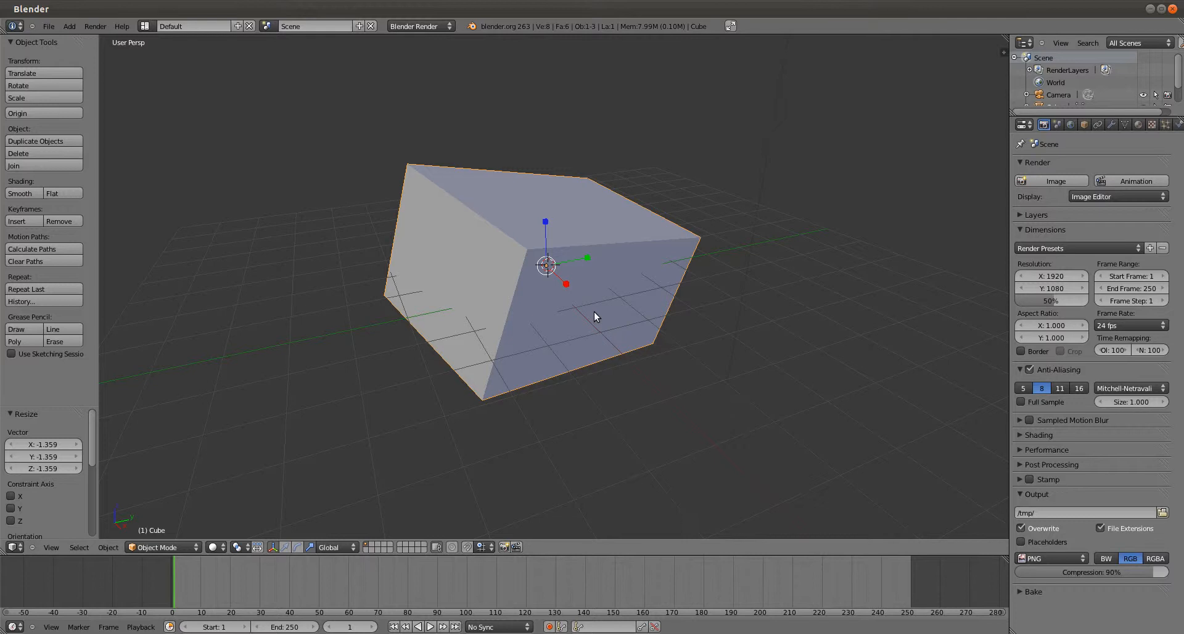
key(s)
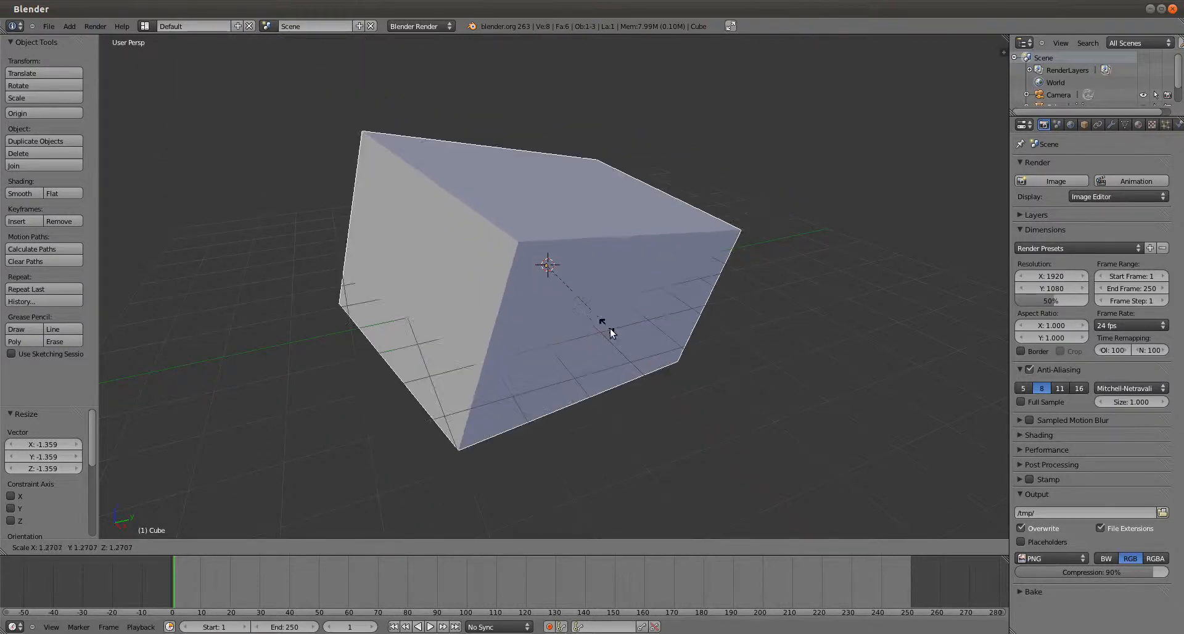
right_click(603, 322)
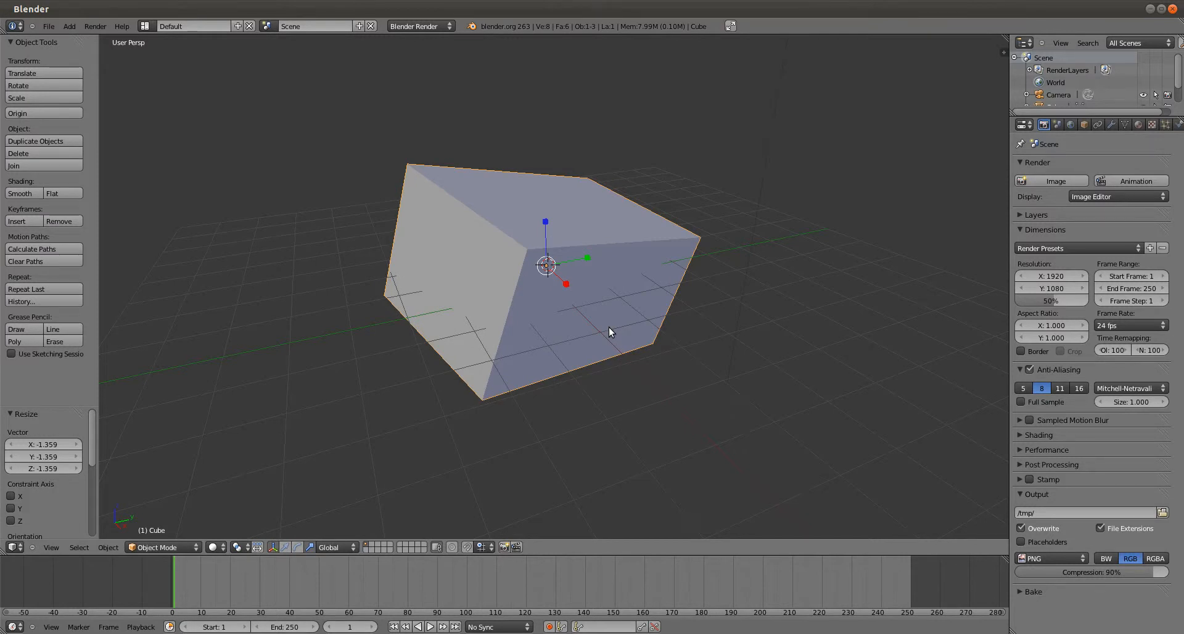
- Try moving the cube constrained to the global X, Y and Z axes in turn, and cancel the move
key(g)
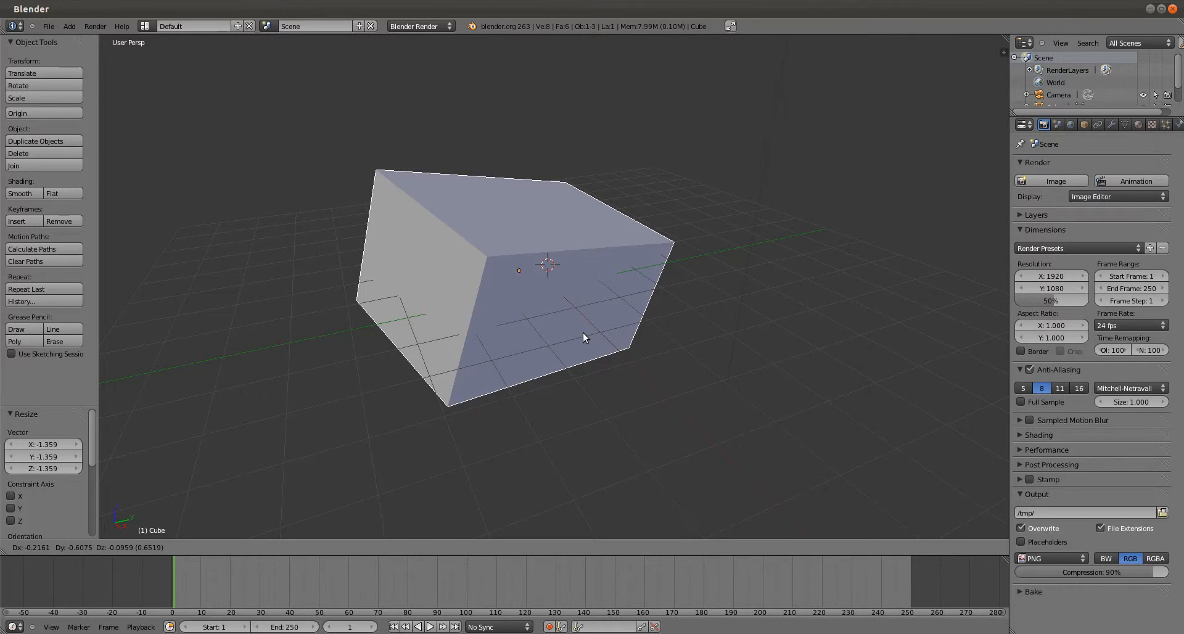
key(x)
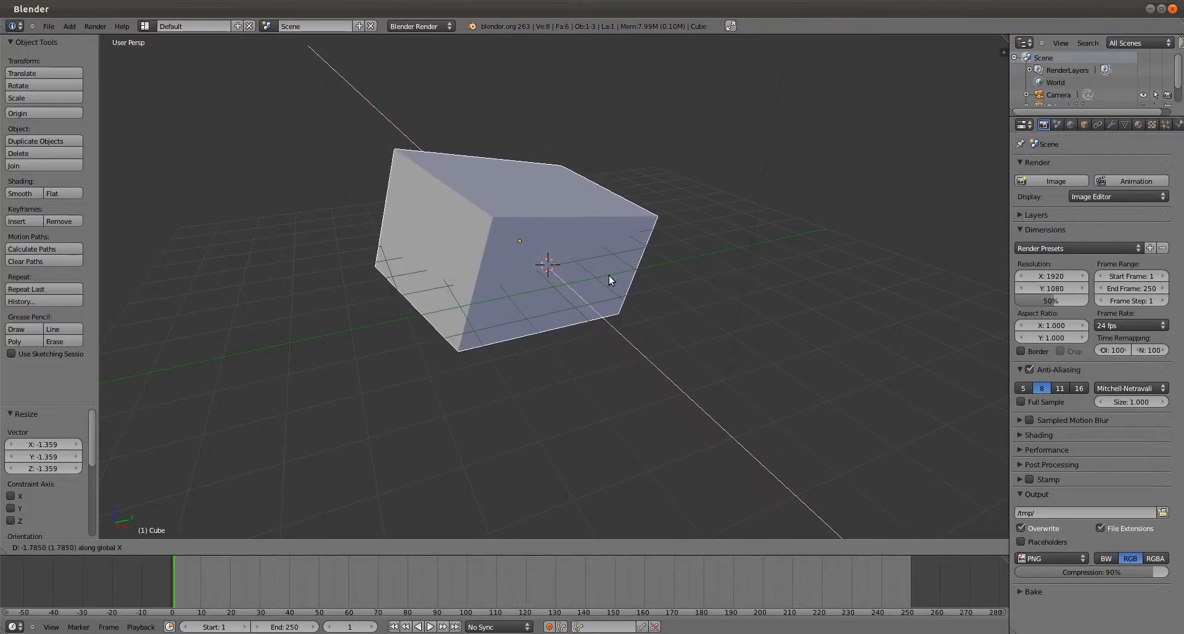
key(y)
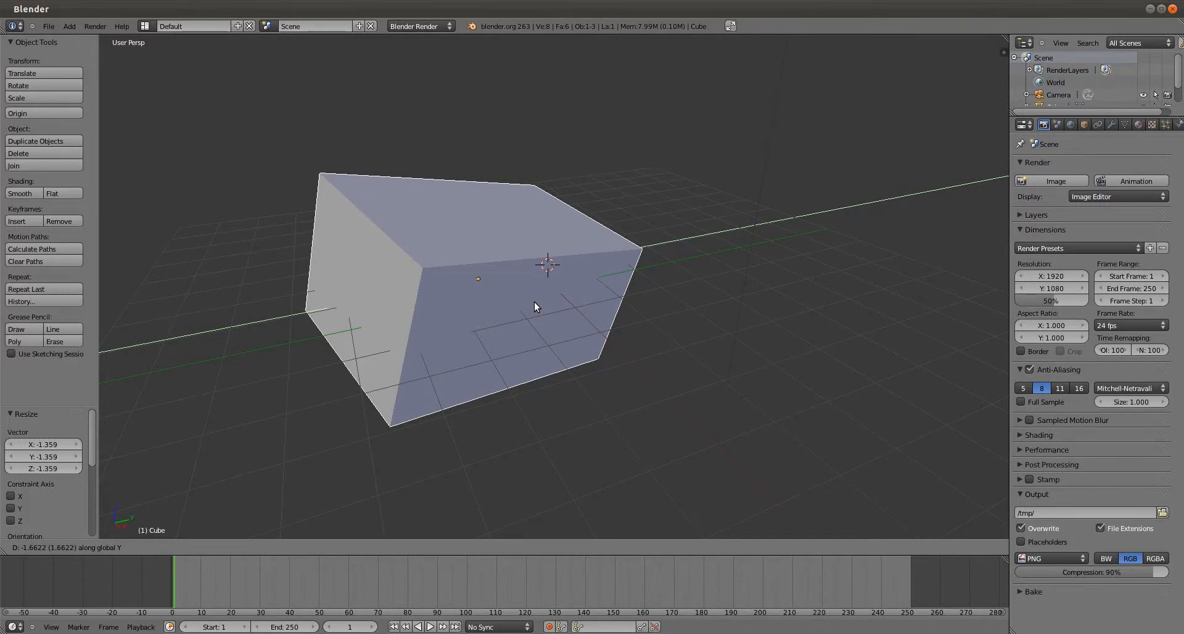
key(z)
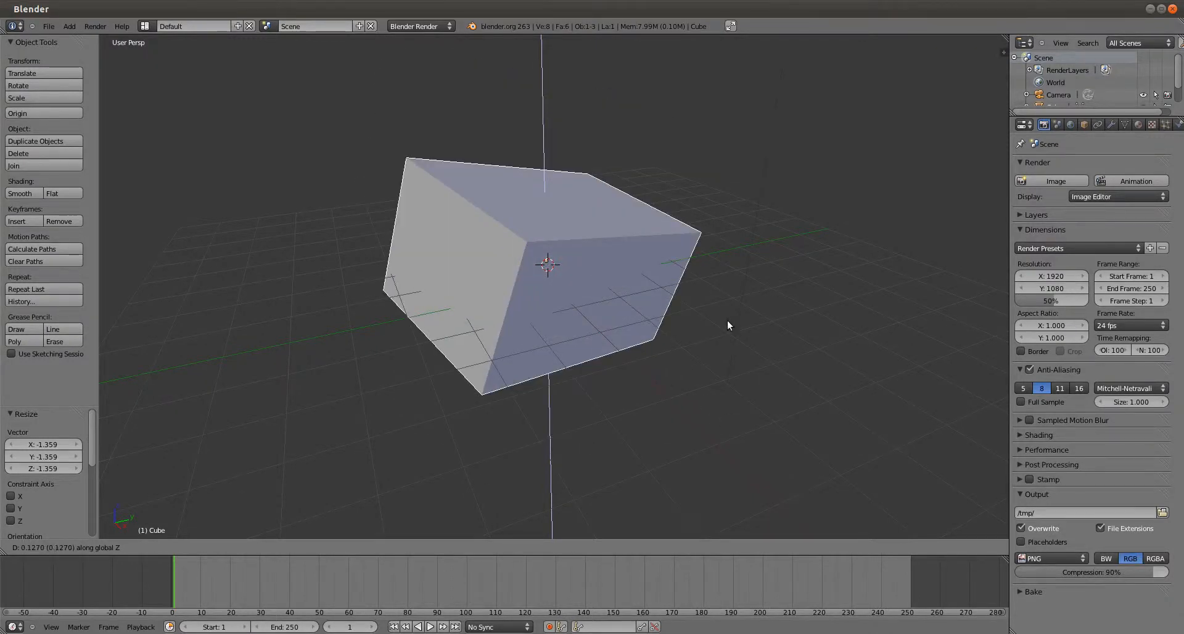
right_click(727, 320)
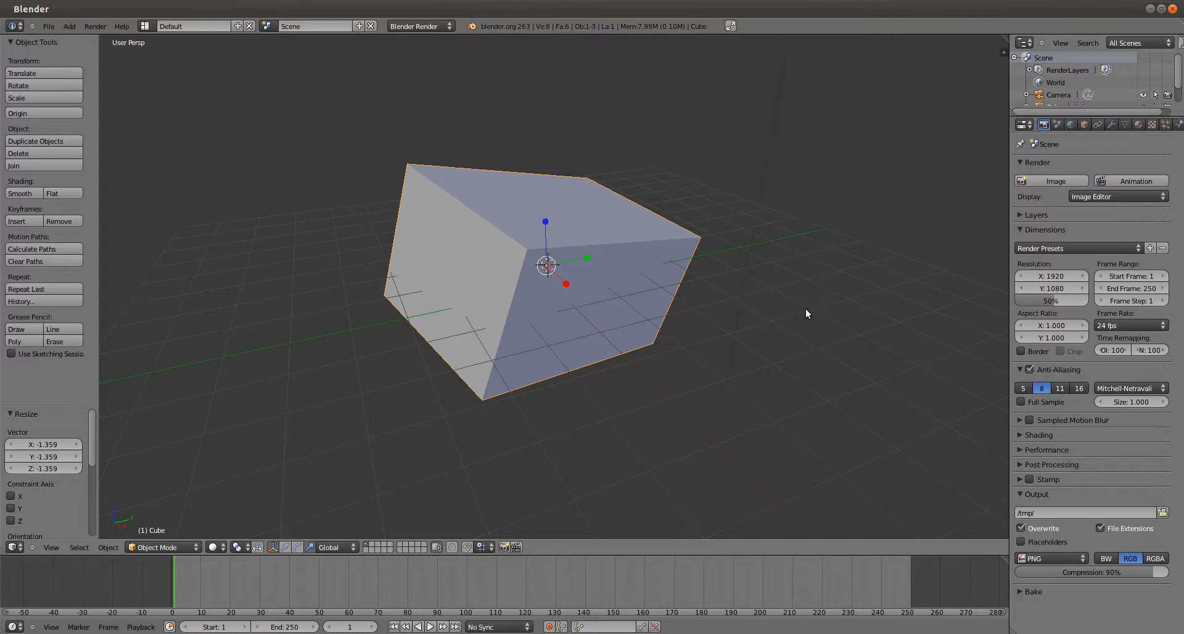
scroll(768, 306, down, 3)
scroll(697, 290, down, 2)
middle_drag(636, 275, 595, 289)
scroll(583, 294, up, 3)
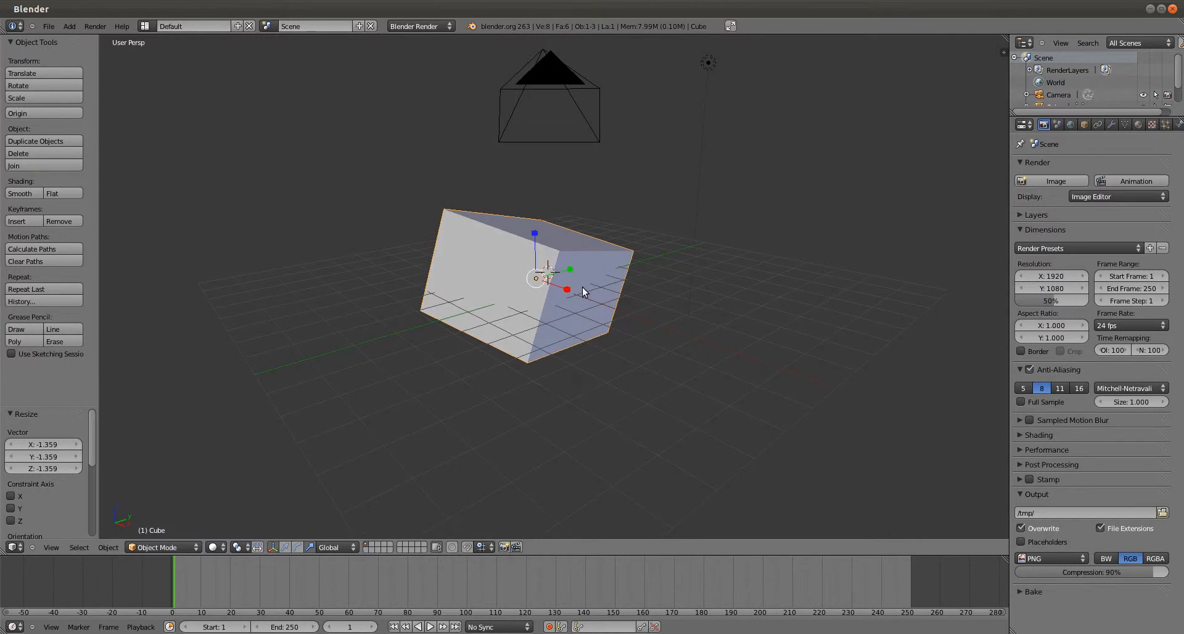
scroll(583, 287, up, 1)
scroll(583, 284, down, 2)
scroll(582, 284, up, 2)
middle_drag(583, 284, 613, 265)
scroll(639, 254, down, 2)
scroll(614, 266, up, 3)
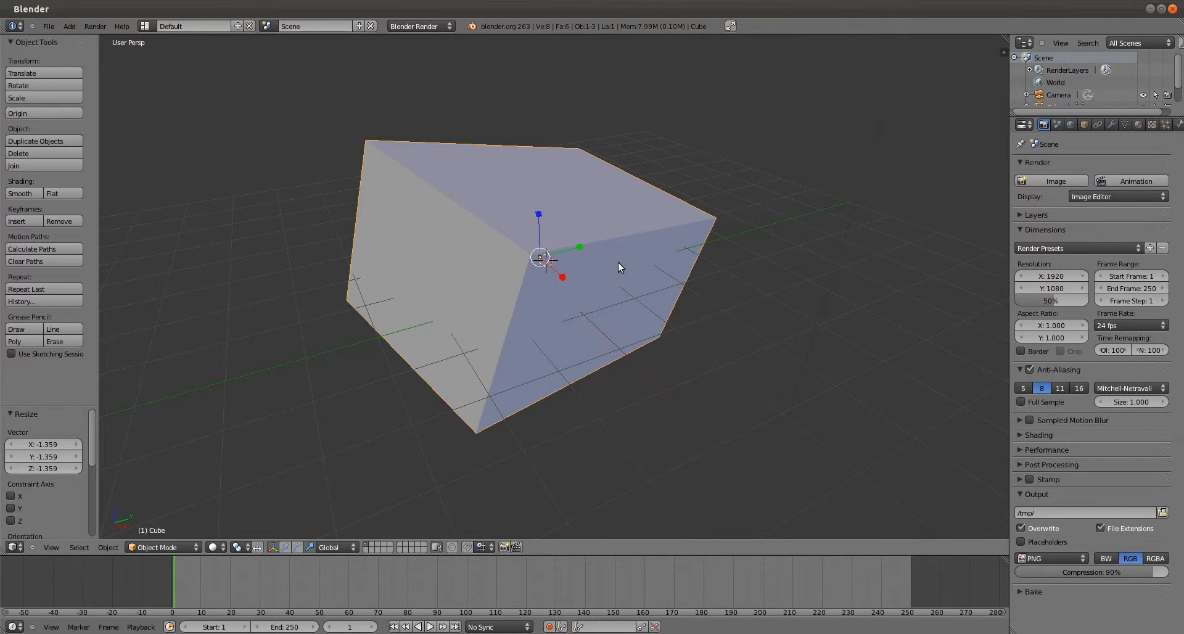
- Duplicate the cube three times in succession, offsetting the copies about (3.363, 4.967, -1.094), (-7.462, -12.964, 0.707) and (5.990, 7.619, -4.825)
key(shift+d)
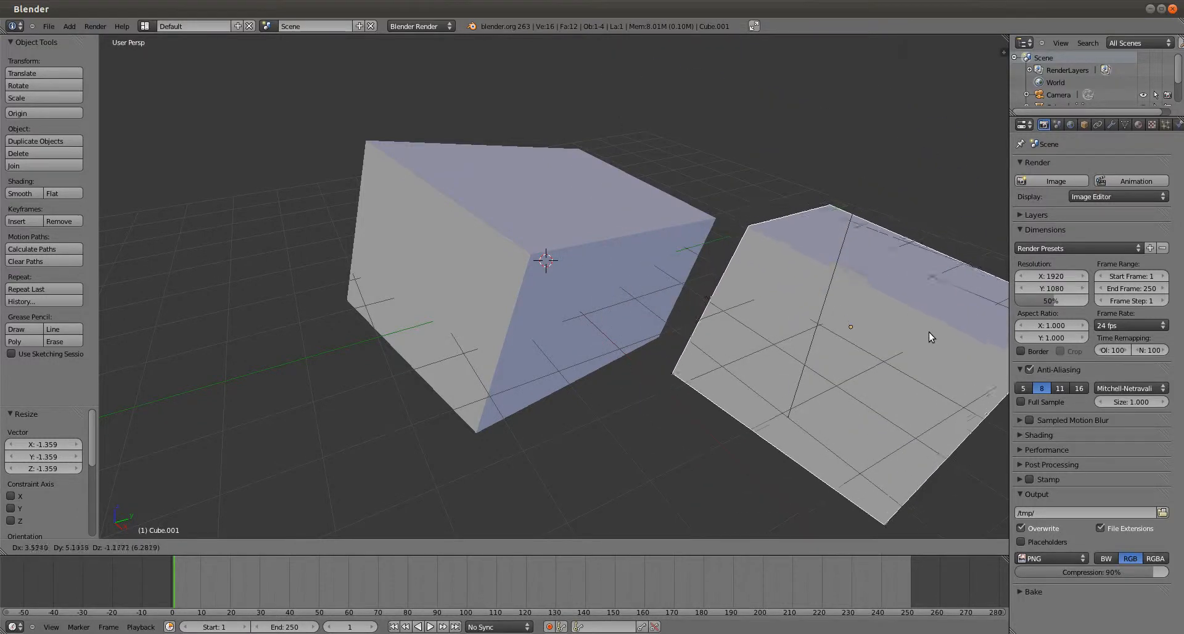
click(917, 321)
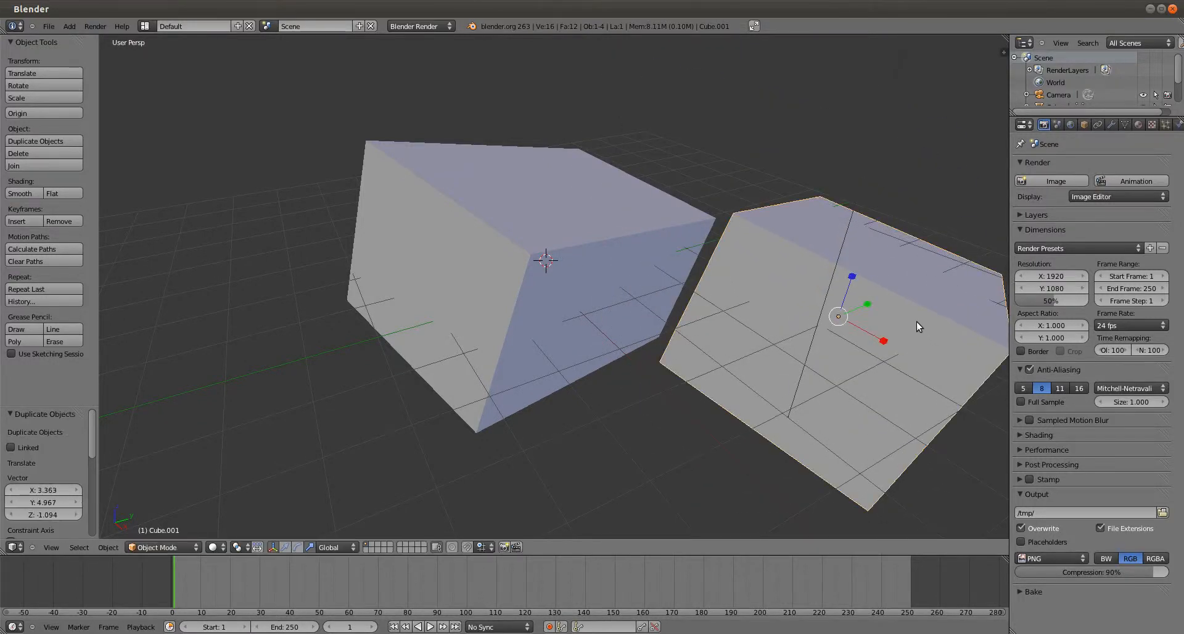
scroll(855, 320, down, 3)
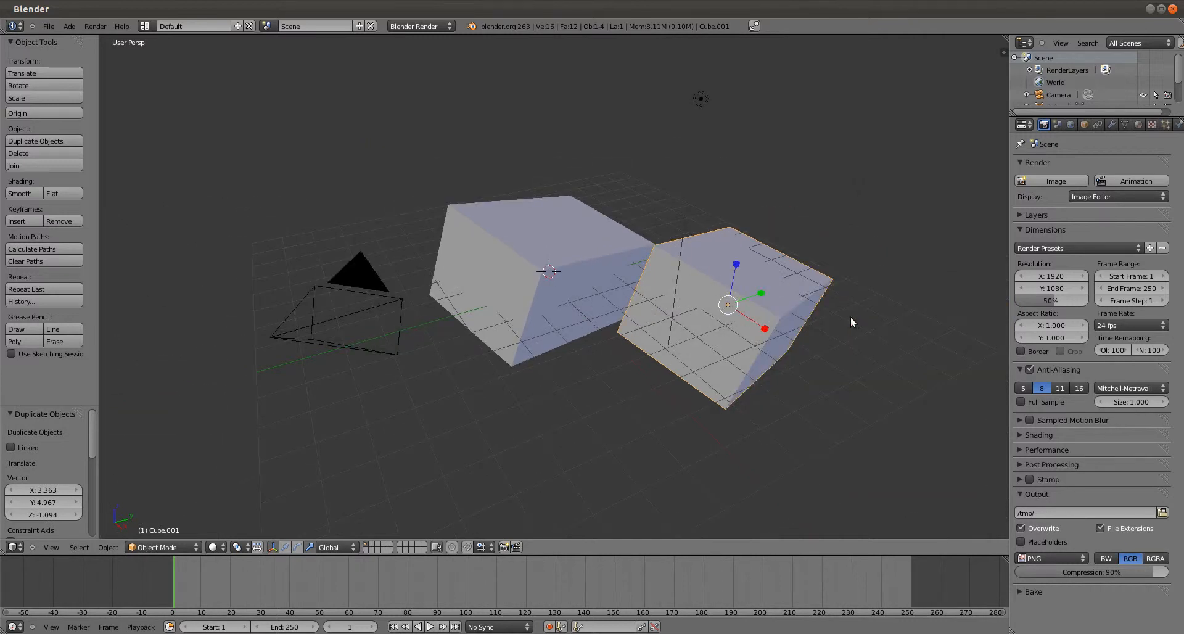
middle_drag(820, 264, 814, 222)
middle_drag(421, 283, 826, 286)
scroll(817, 280, up, 1)
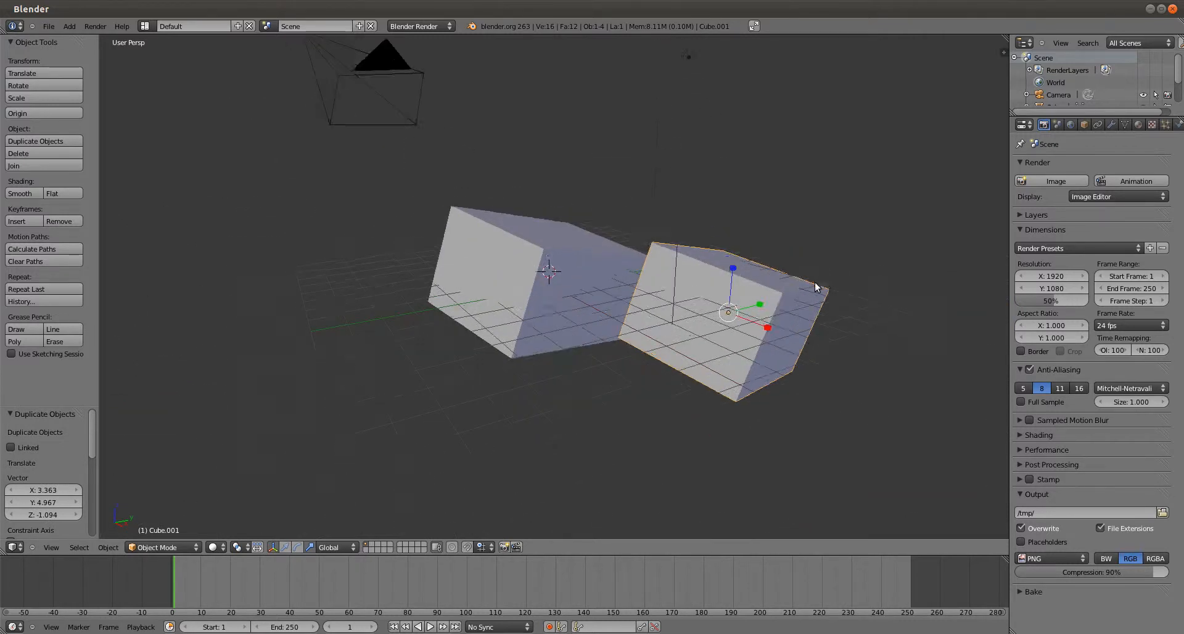
key(shift+d)
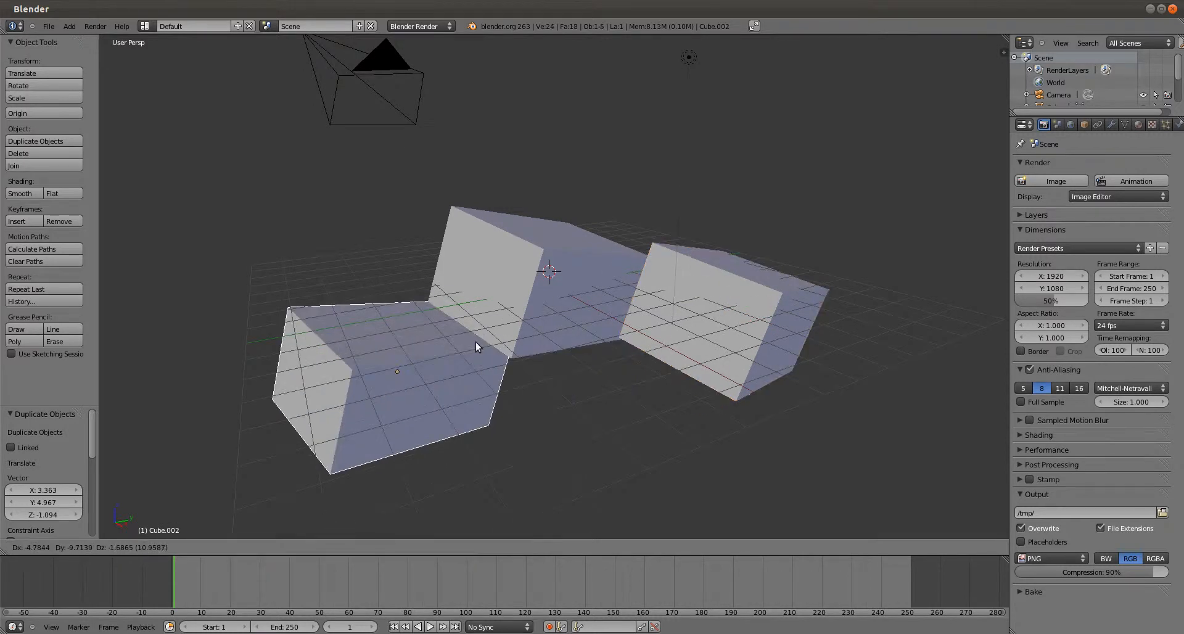
click(356, 270)
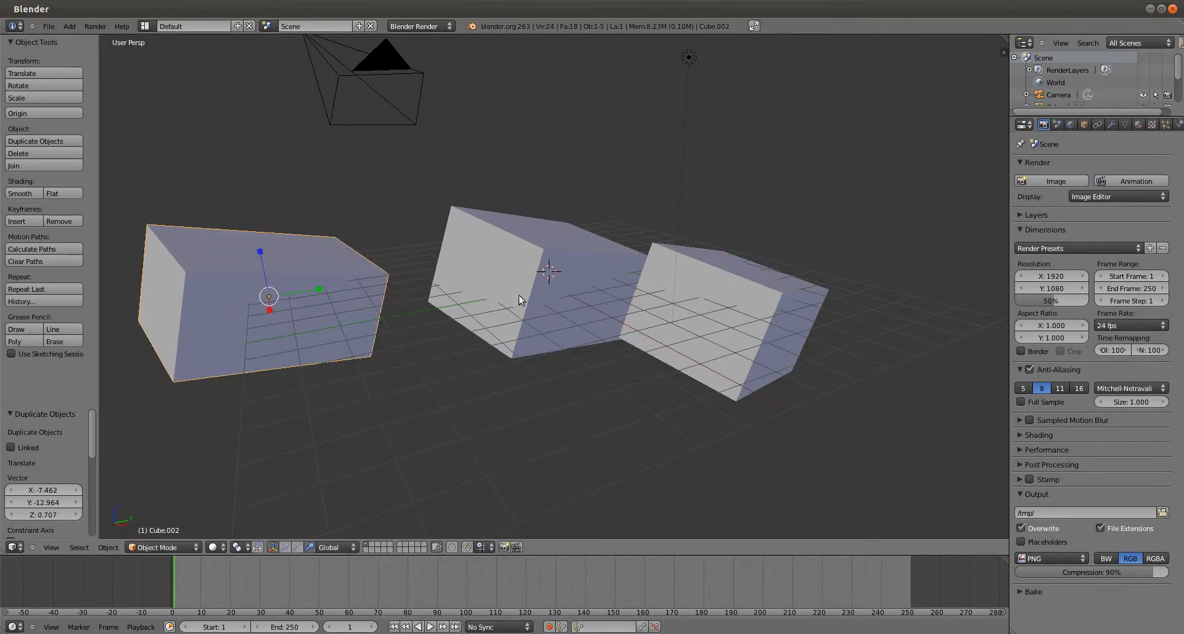
key(shift+d)
click(816, 446)
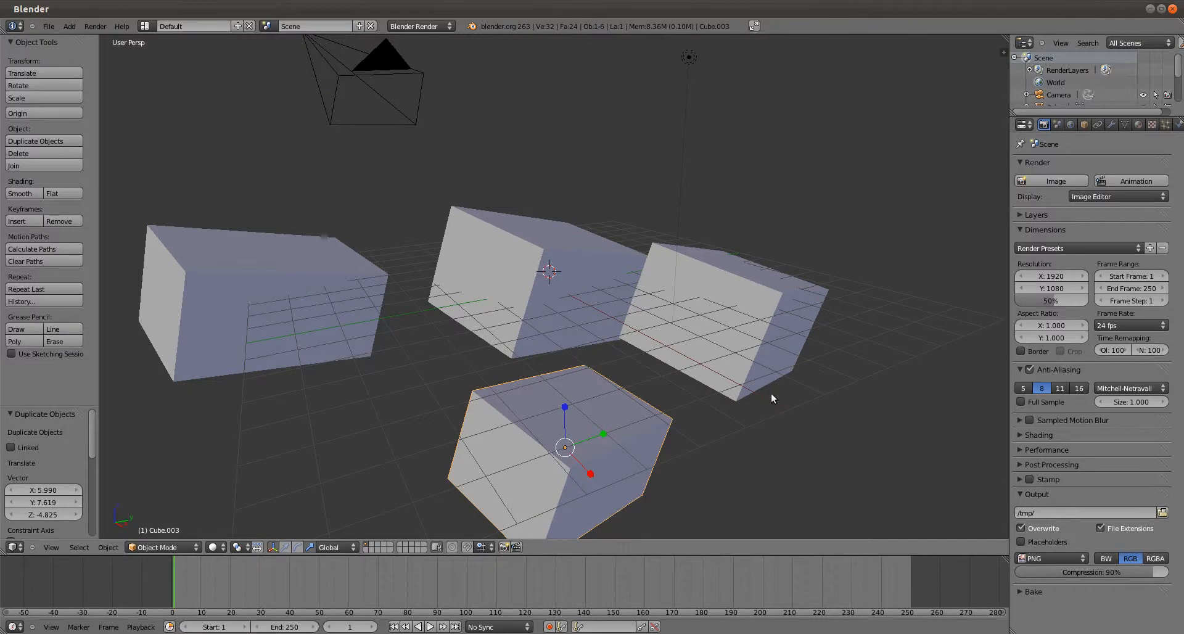
- Delete the three duplicated cubes one after another, keeping only the original cube
scroll(771, 394, down, 1)
scroll(769, 395, up, 1)
key(x)
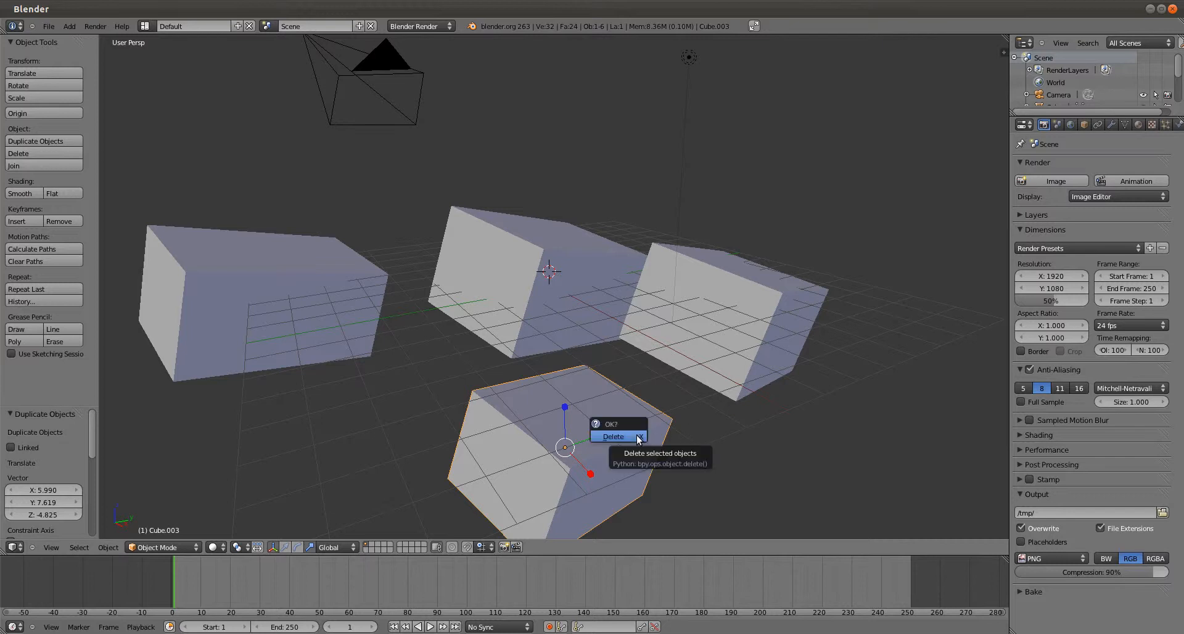
click(616, 437)
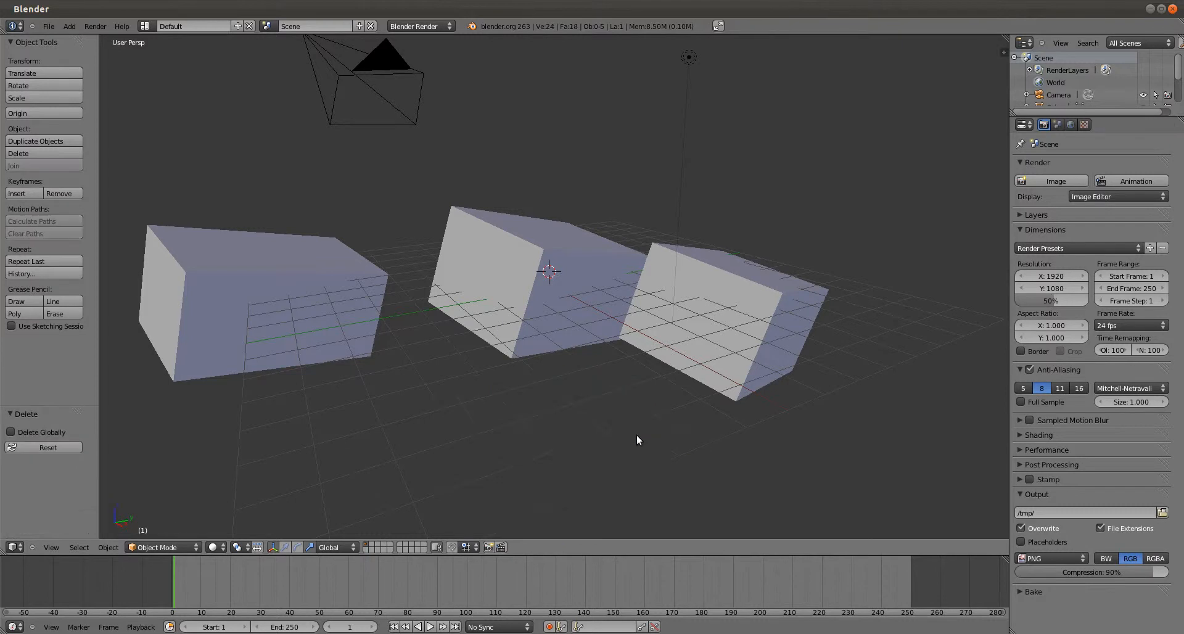
right_click(732, 345)
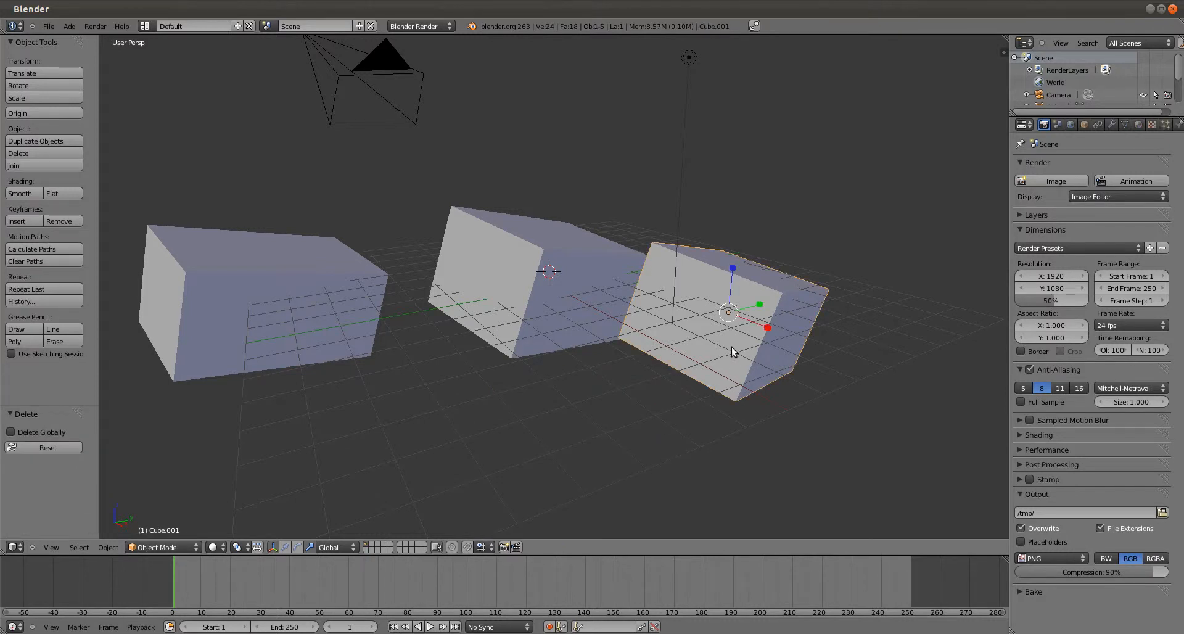
key(x)
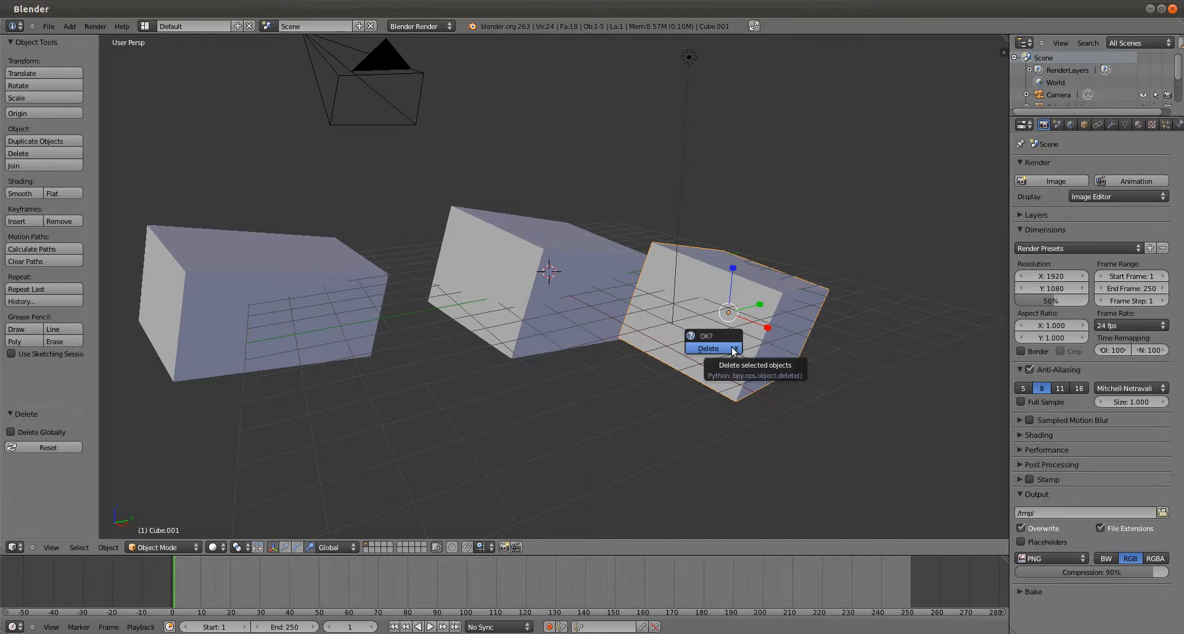
click(734, 350)
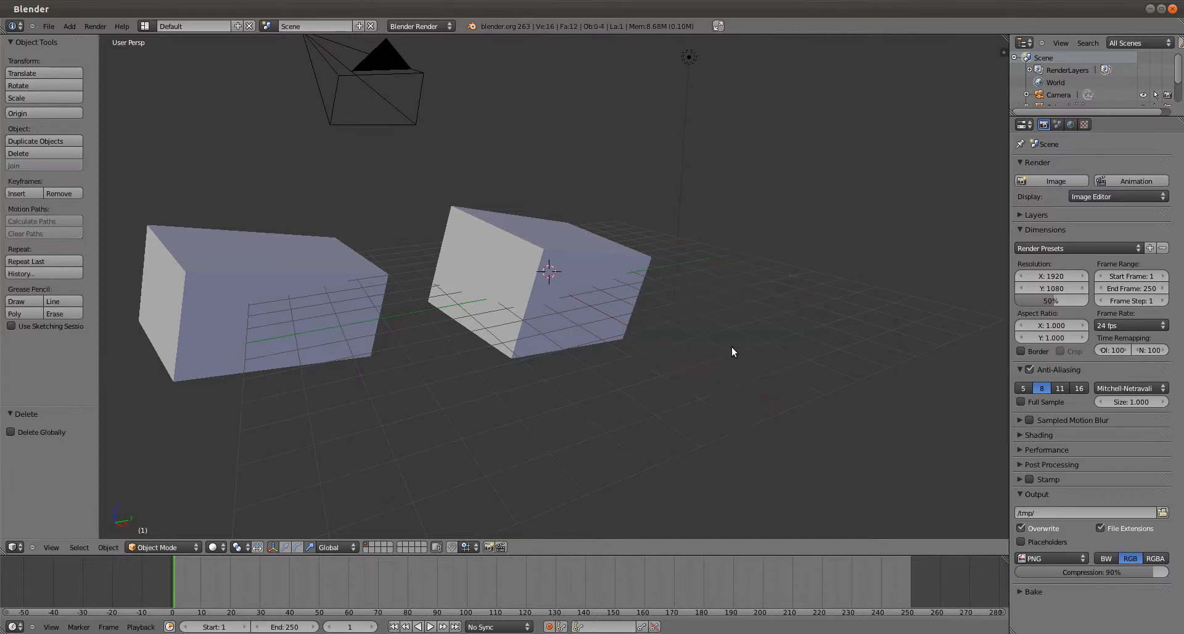
right_click(312, 294)
key(x)
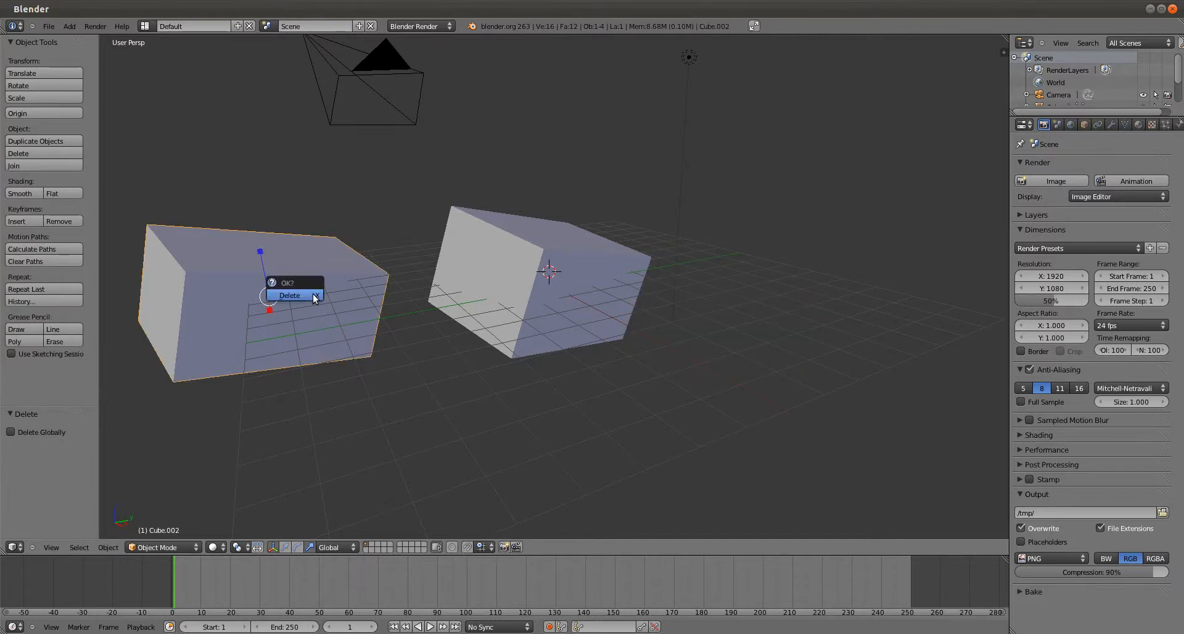
click(313, 293)
- Check which interaction modes are offered while no object is selected
scroll(334, 307, down, 3)
middle_drag(334, 307, 623, 217)
scroll(572, 294, up, 3)
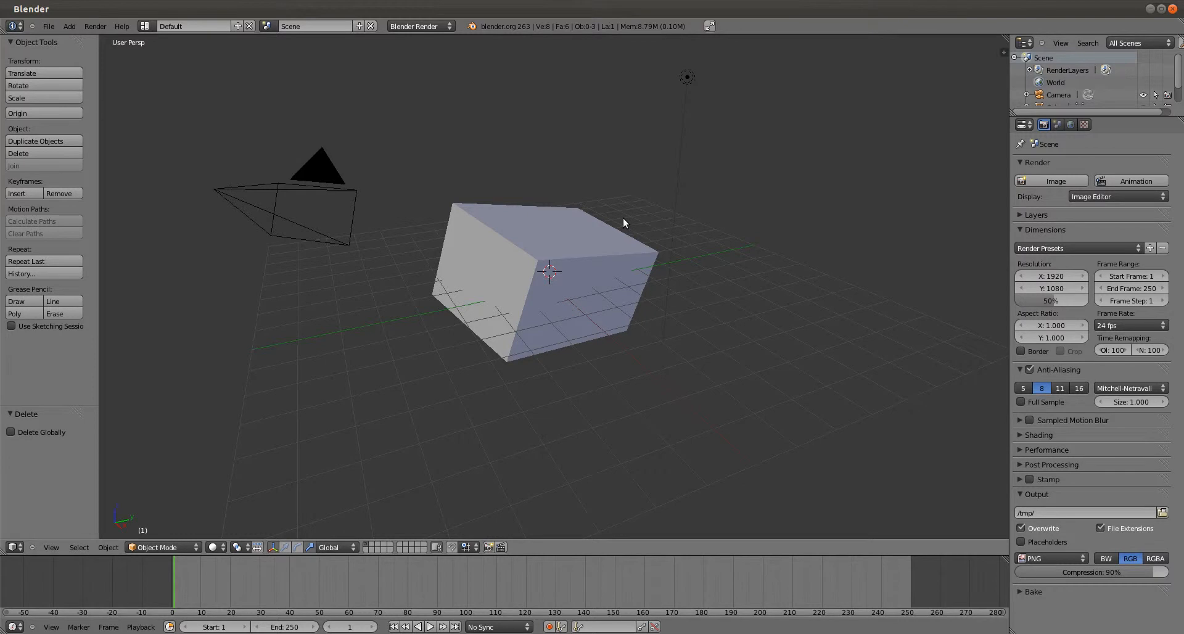
middle_drag(619, 217, 616, 210)
scroll(616, 210, up, 1)
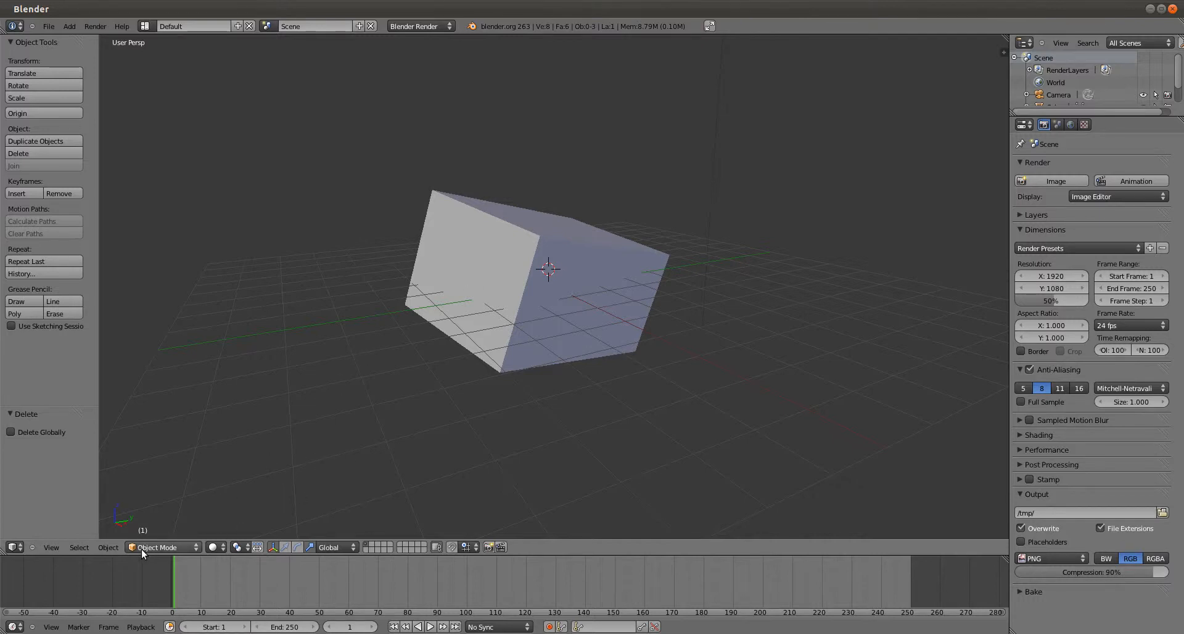
click(177, 547)
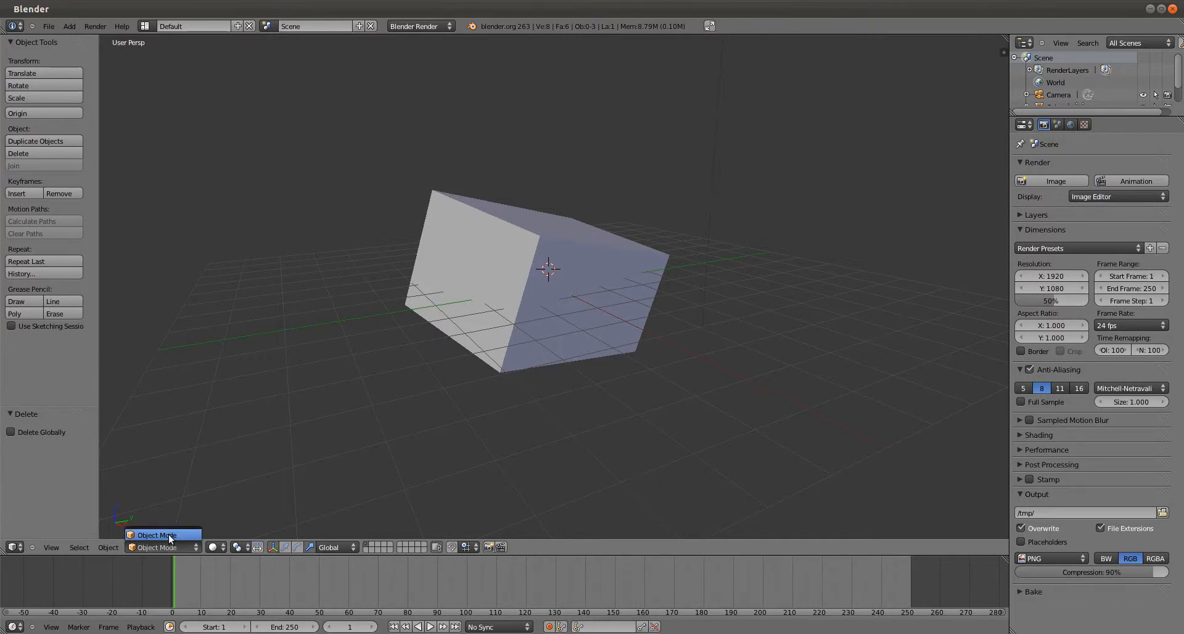
click(170, 535)
- Select the cube and switch it to Edit Mode, toggling once back to Object Mode and into Edit Mode again
right_click(526, 294)
click(160, 546)
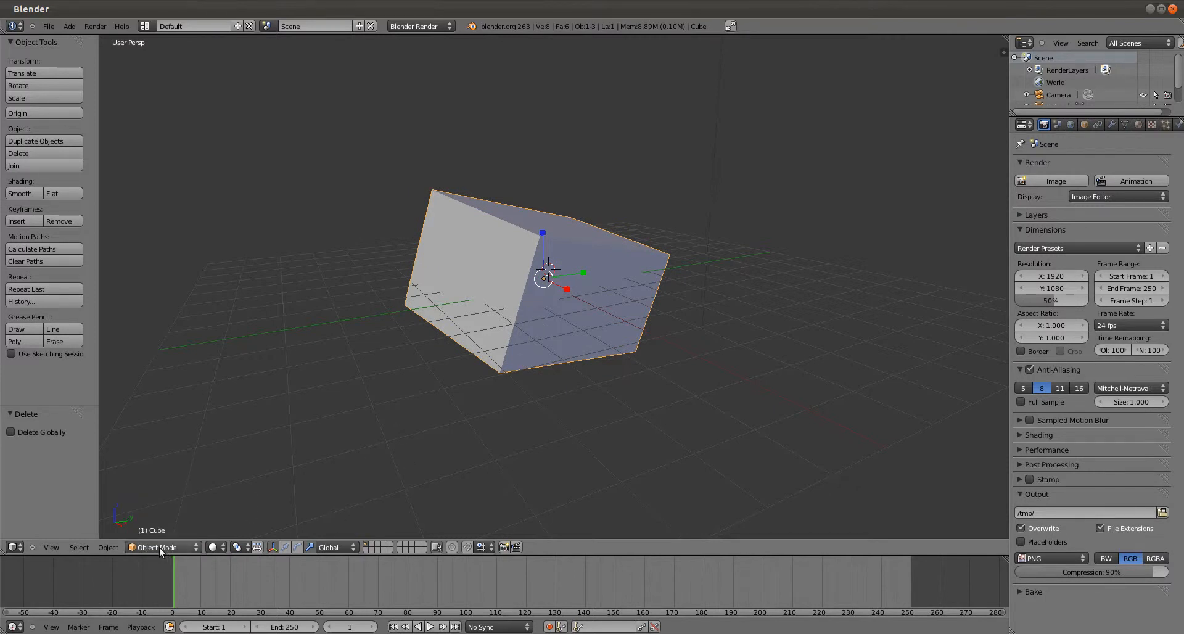
click(159, 547)
click(172, 548)
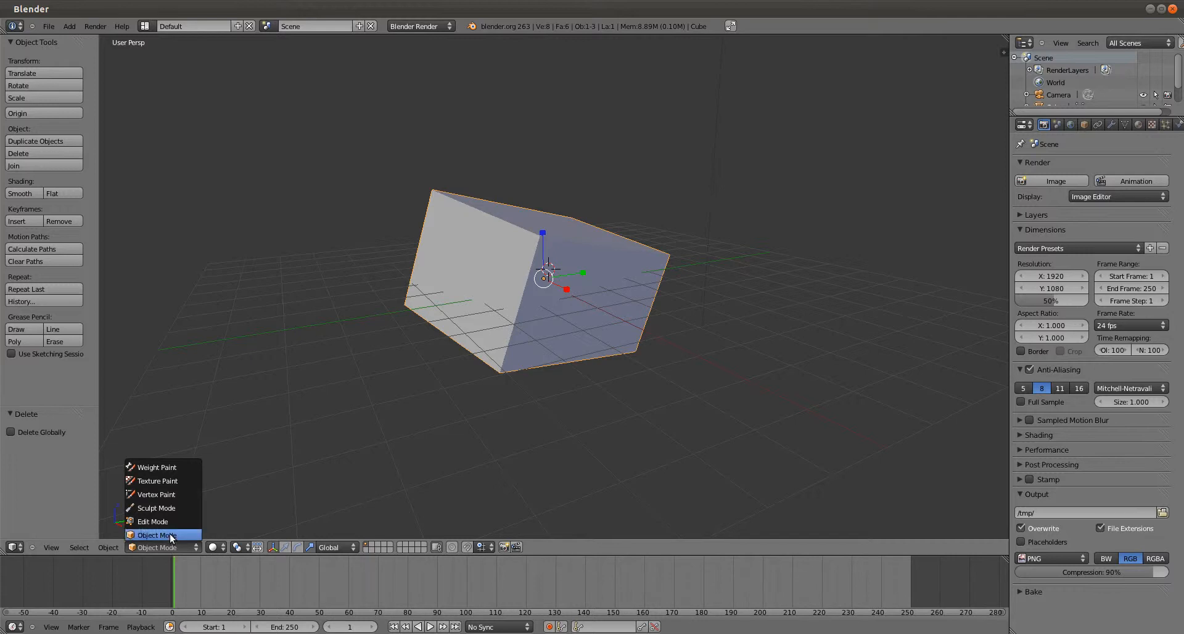
click(169, 523)
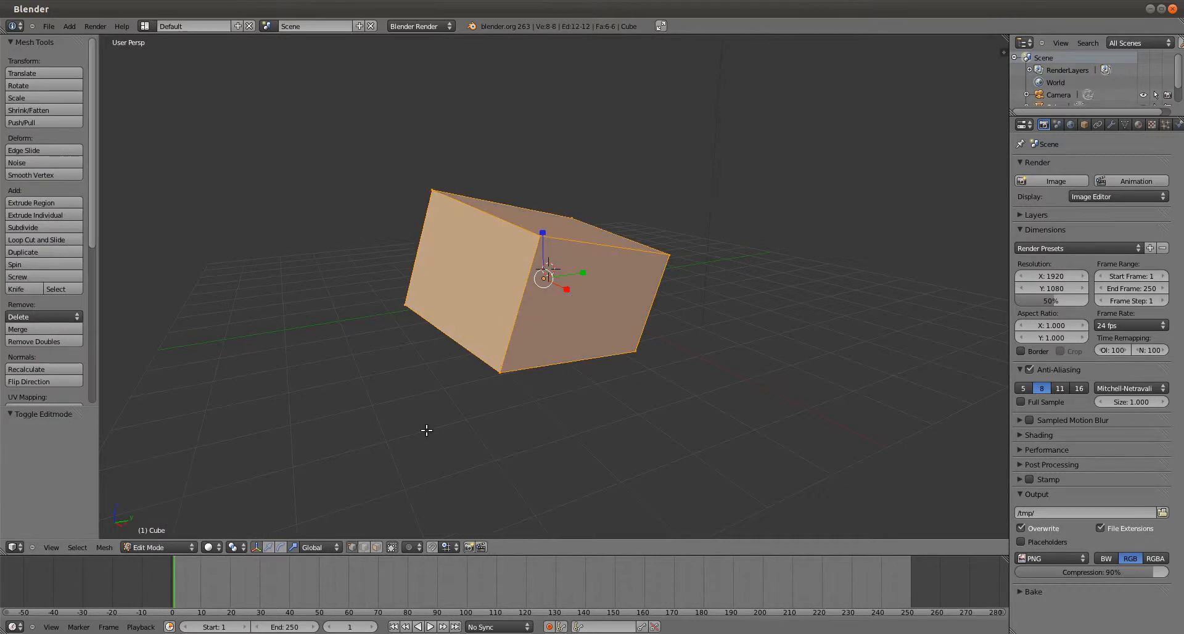
key(Tab)
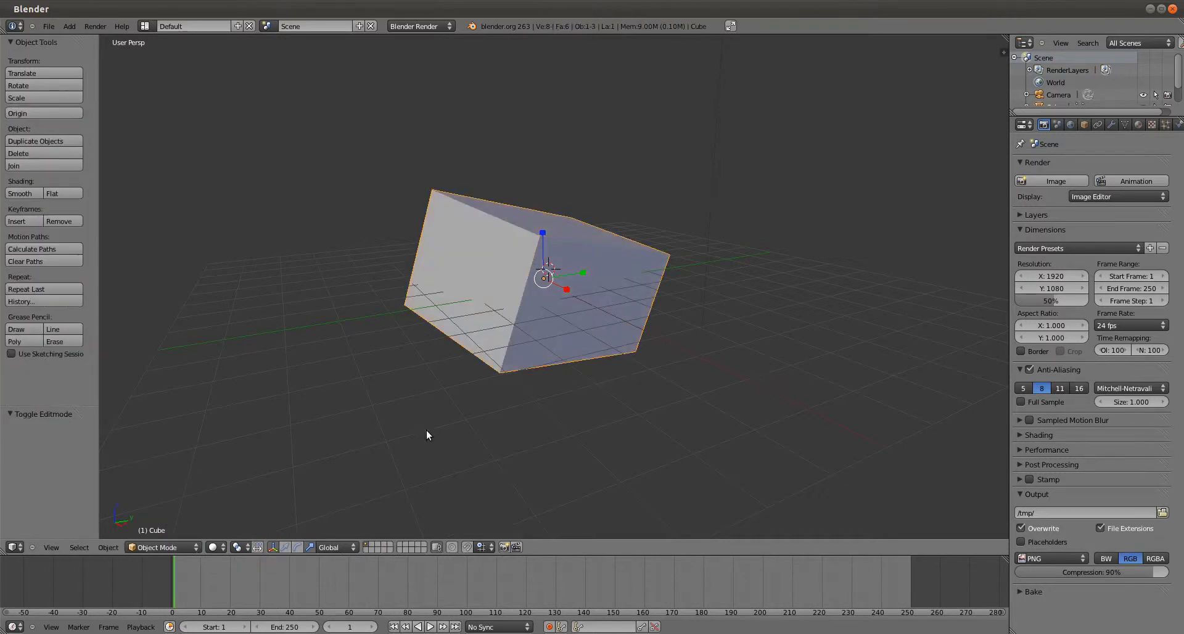
key(Tab)
- Select two adjacent top corner vertices of the cube alternately, finishing with only the nearest top corner selected
middle_drag(566, 318, 533, 339)
scroll(572, 279, up, 3)
scroll(605, 282, down, 4)
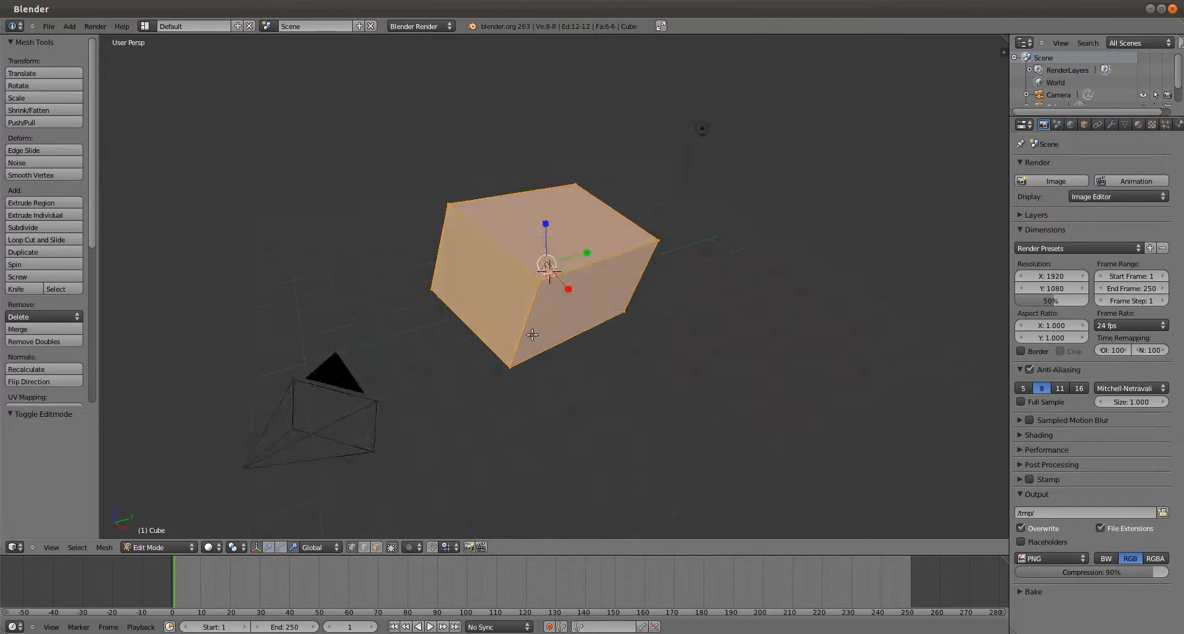
scroll(544, 241, up, 1)
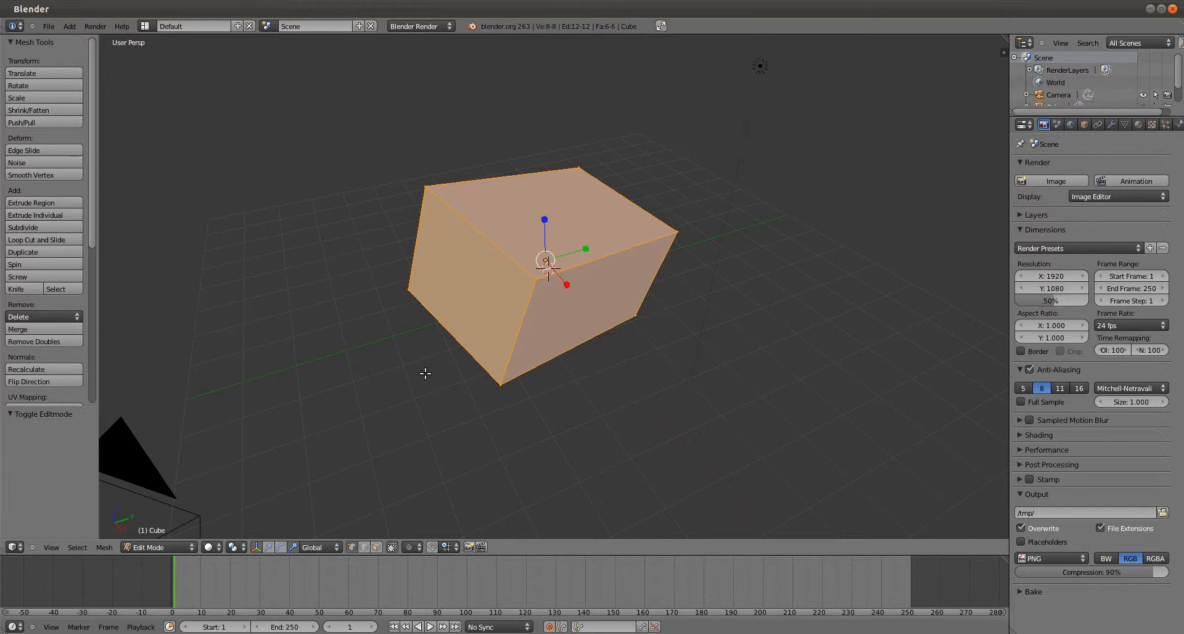
middle_drag(450, 310, 490, 250)
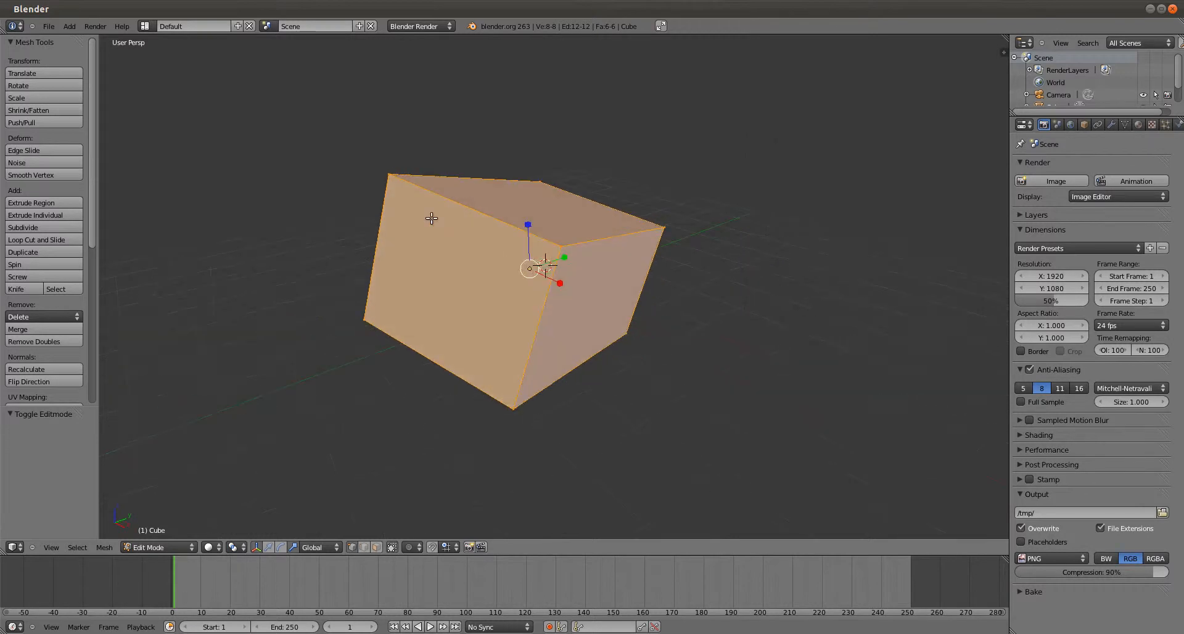
right_click(387, 174)
right_click(559, 243)
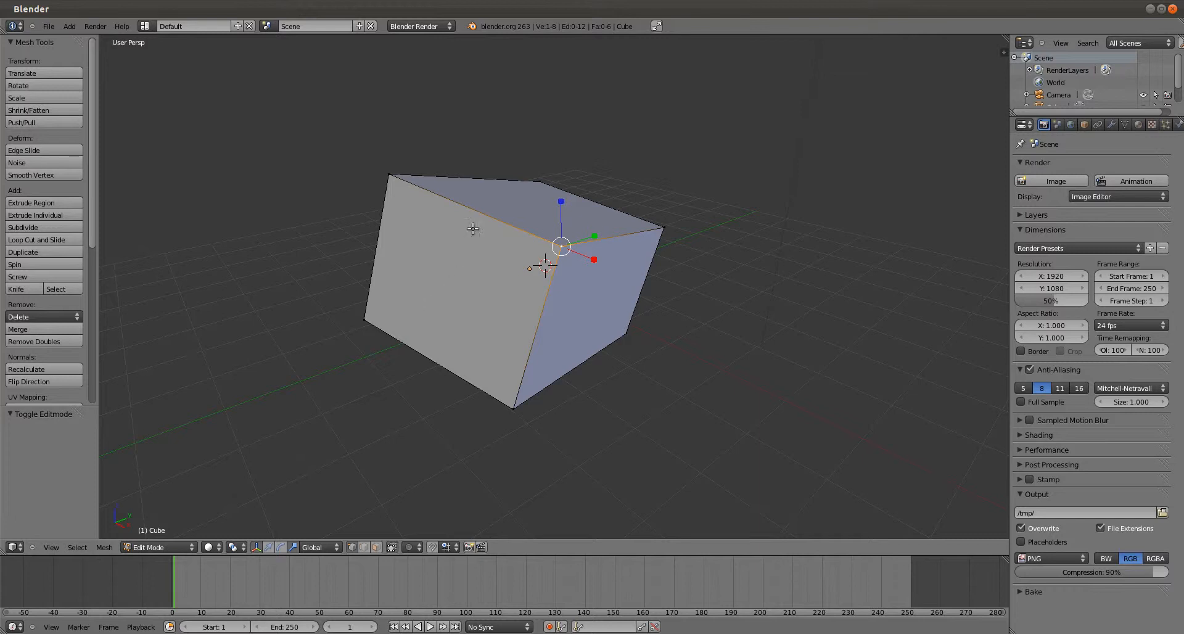
right_click(389, 174)
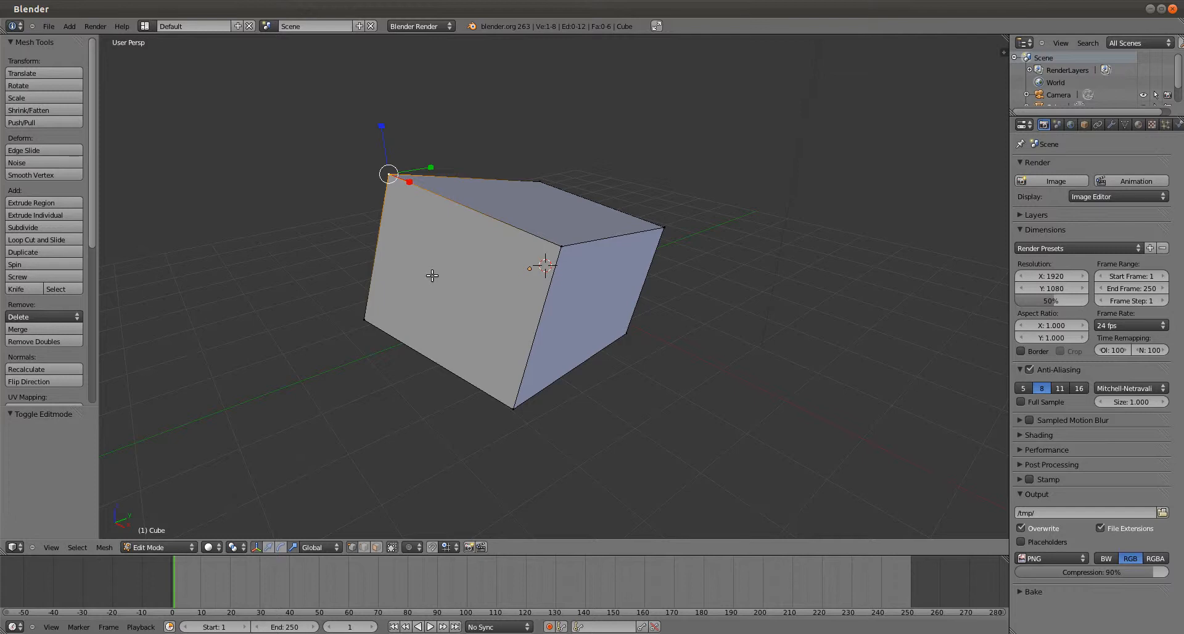
middle_drag(510, 235, 457, 259)
middle_drag(514, 235, 489, 251)
right_click(516, 253)
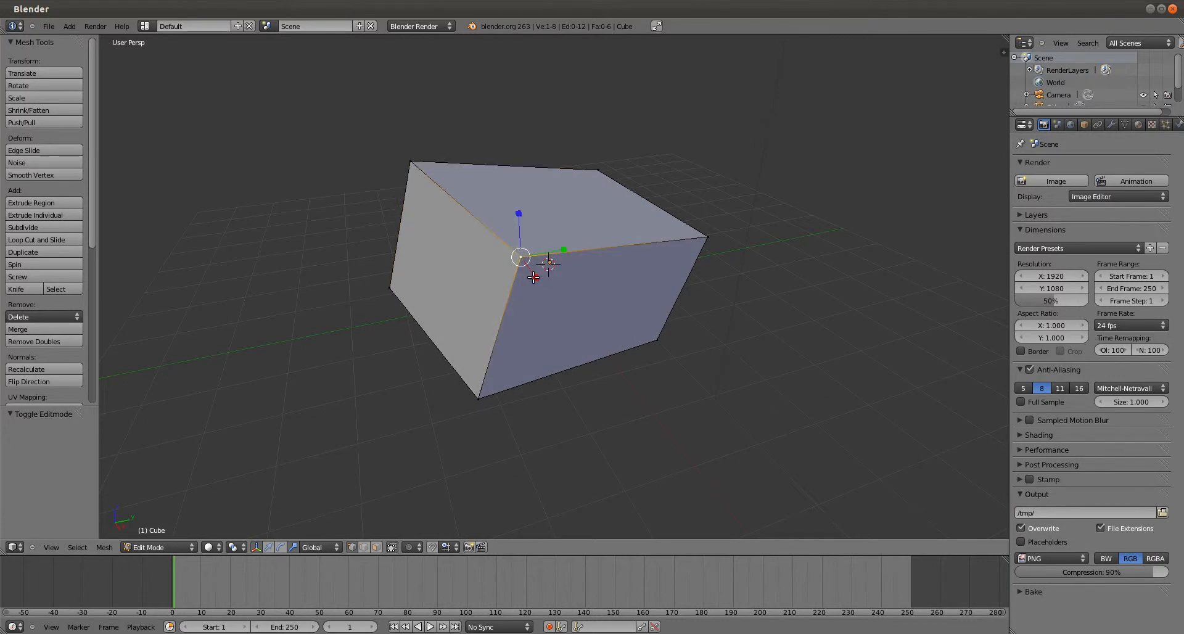
- Move the selected corner vertex about -1.335 along X and -0.705 along Z with the translate manipulator
middle_drag(558, 264, 608, 285)
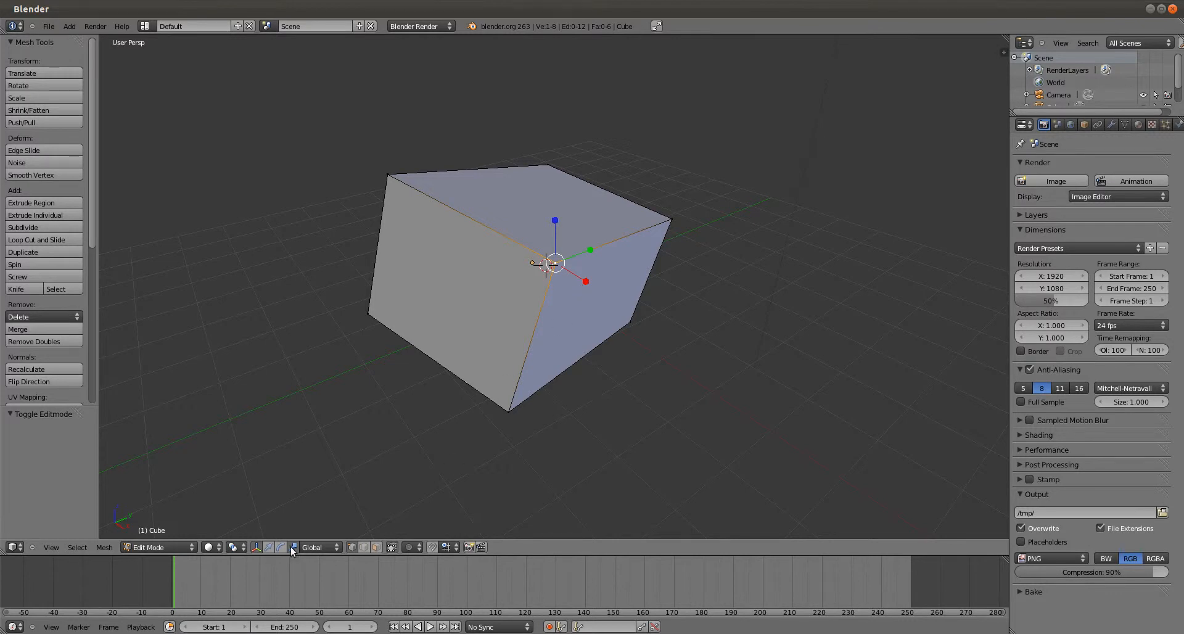
click(259, 547)
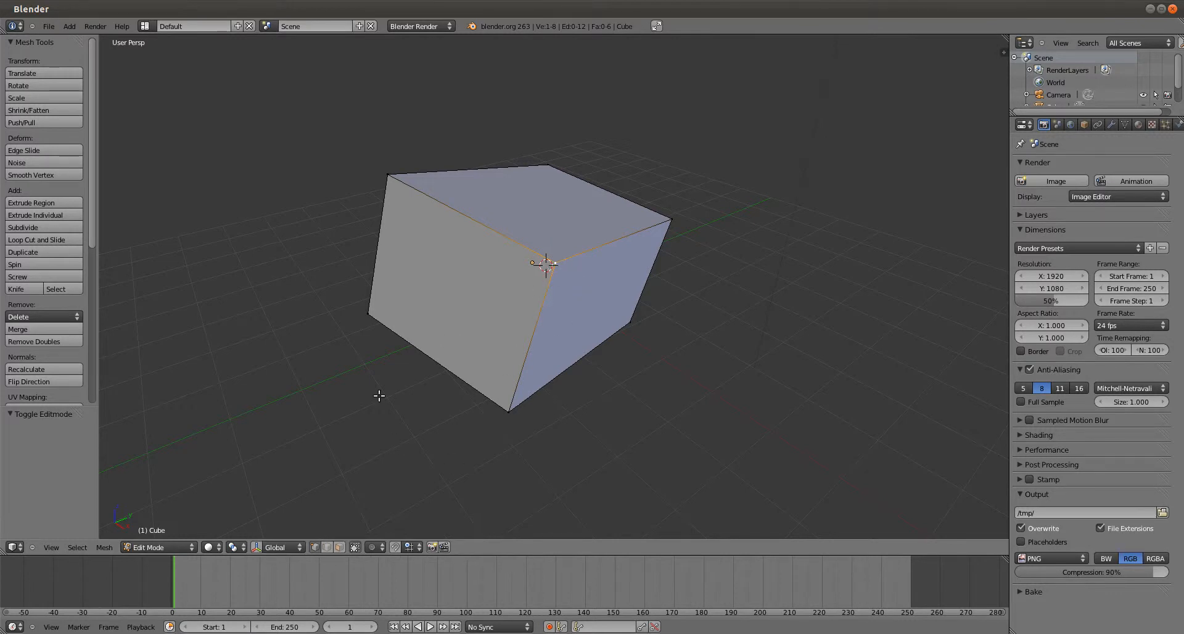
click(257, 548)
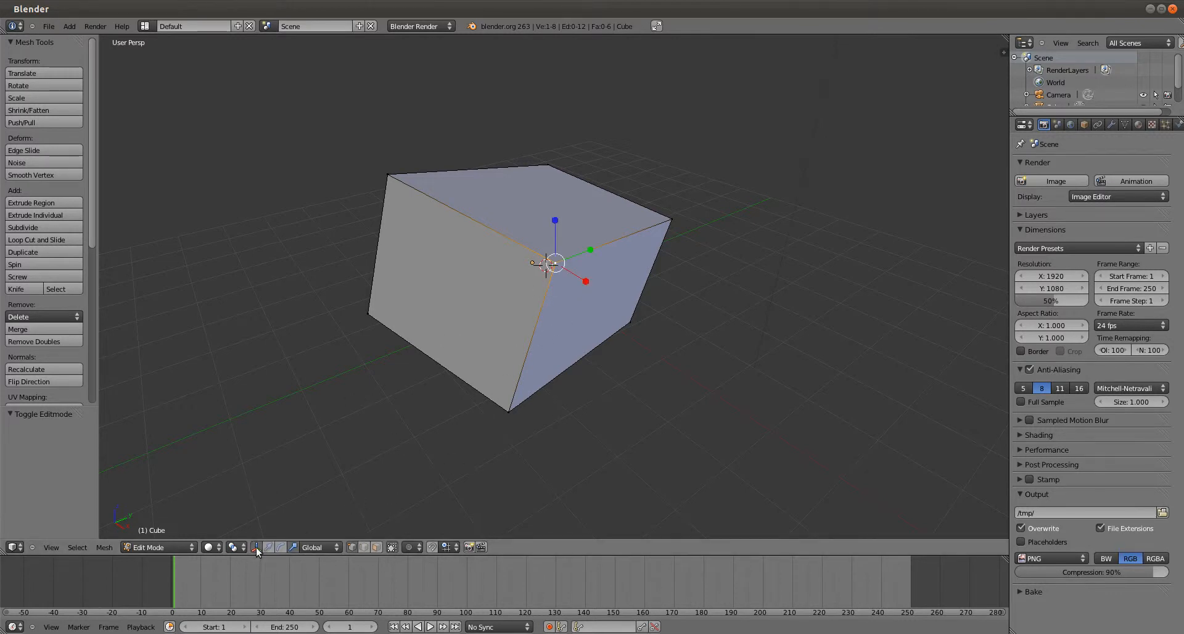
drag(580, 281, 543, 266)
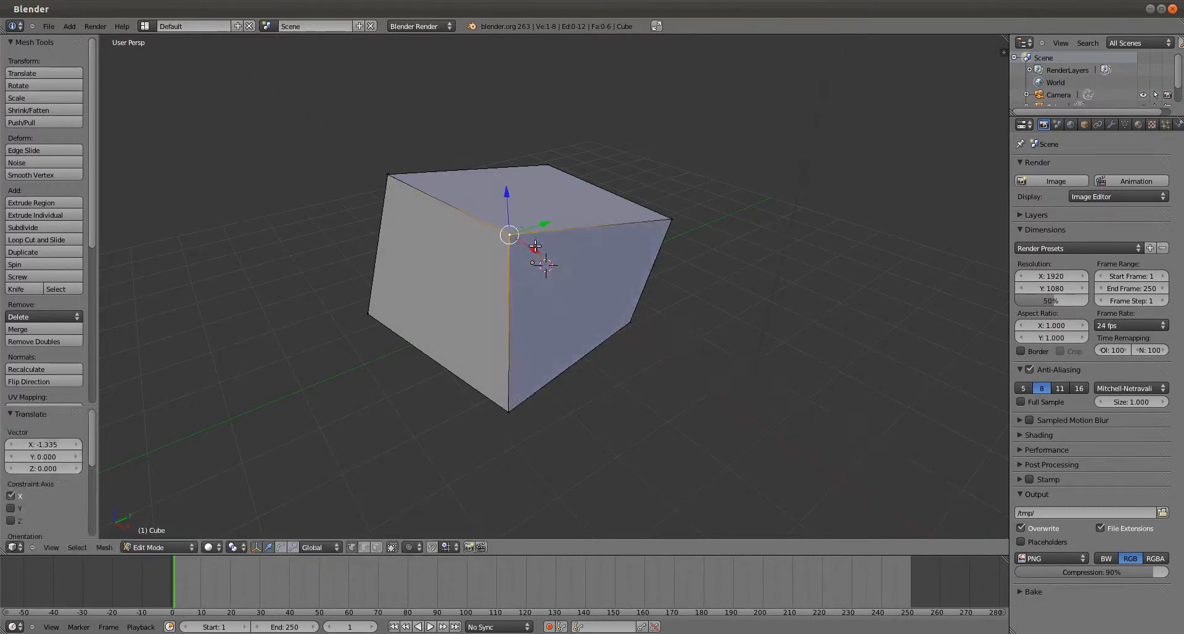
drag(507, 197, 516, 234)
- Add the neighbouring top corner vertex to the selection and rotate both vertices by about -21.25 degrees
middle_drag(523, 258, 496, 246)
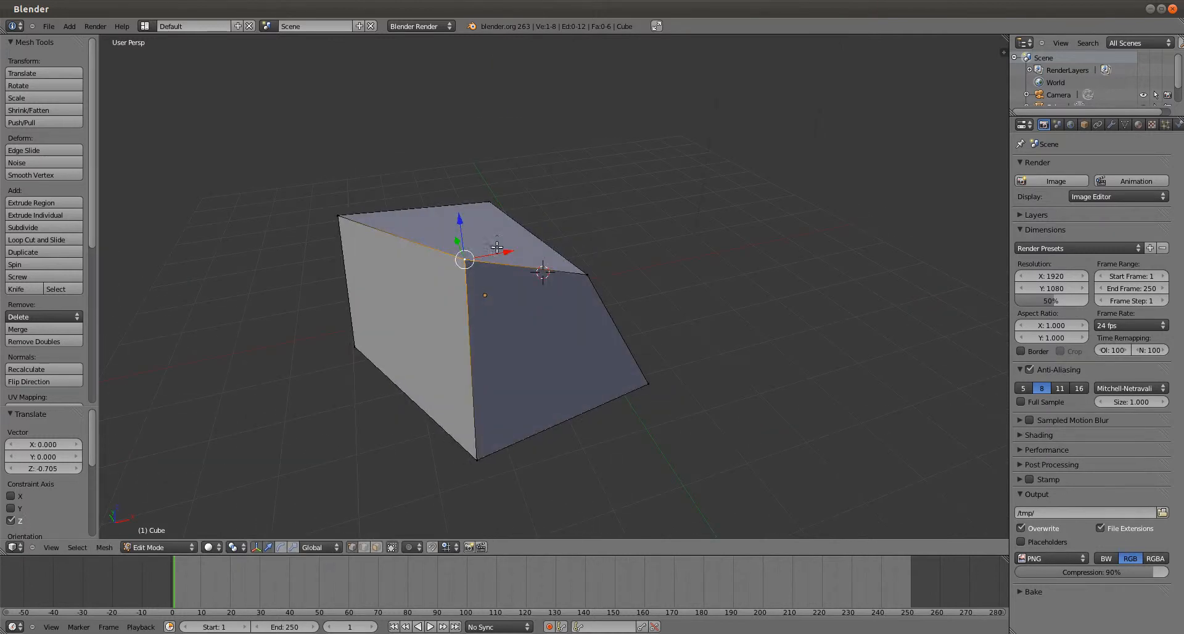
shift+right_click(585, 275)
middle_drag(614, 267, 595, 302)
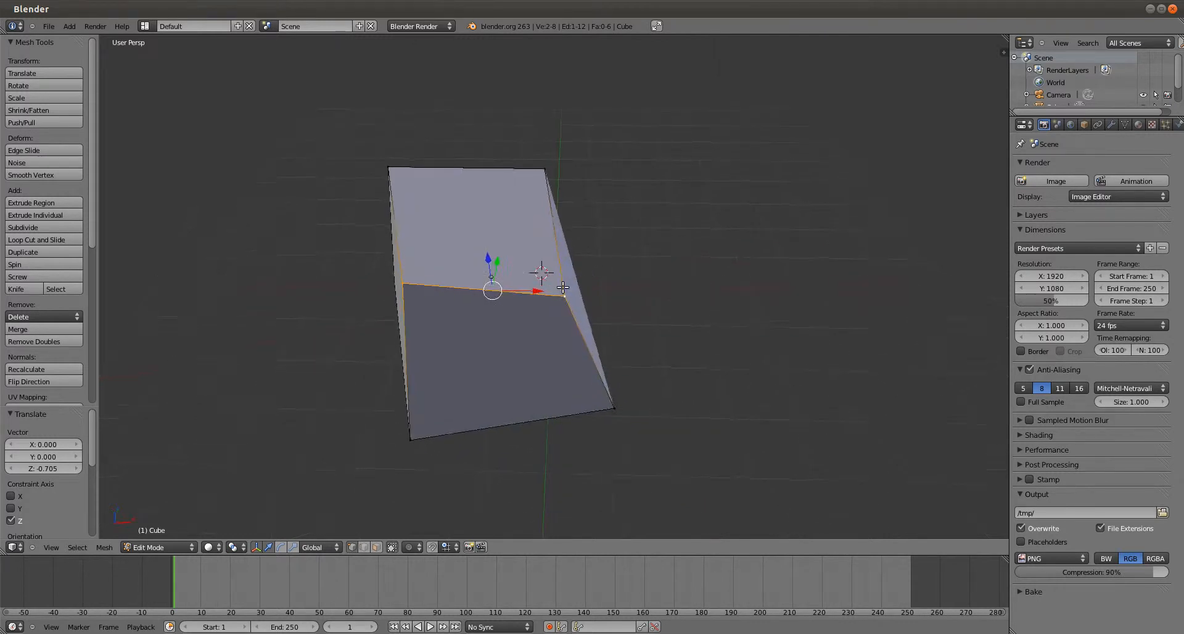
key(r)
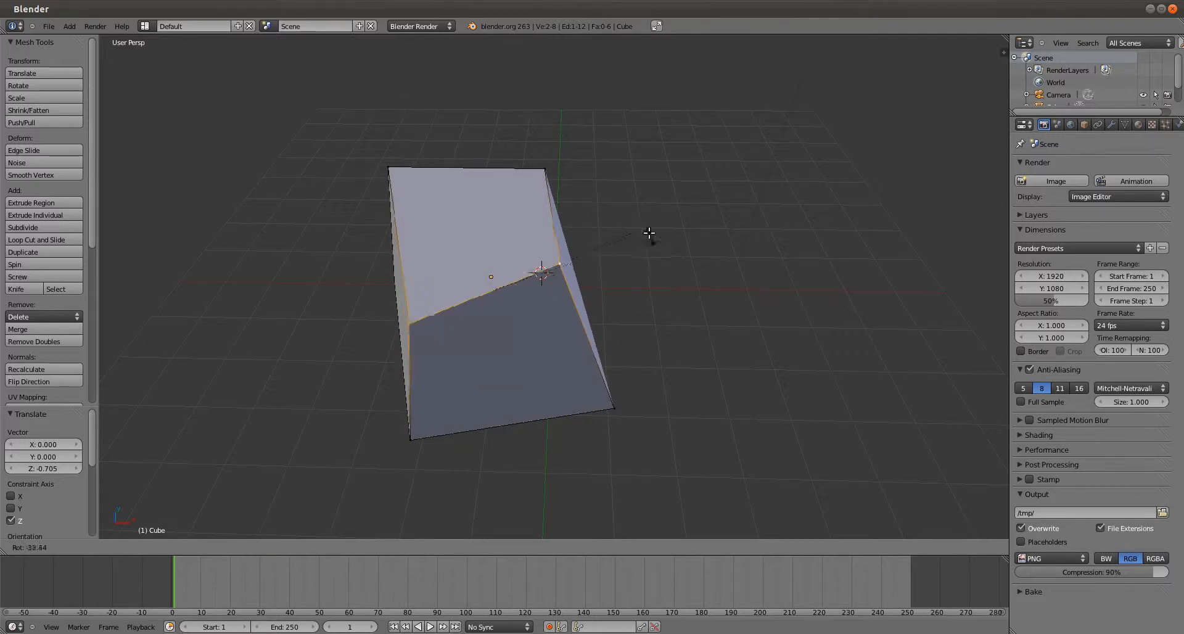
click(655, 259)
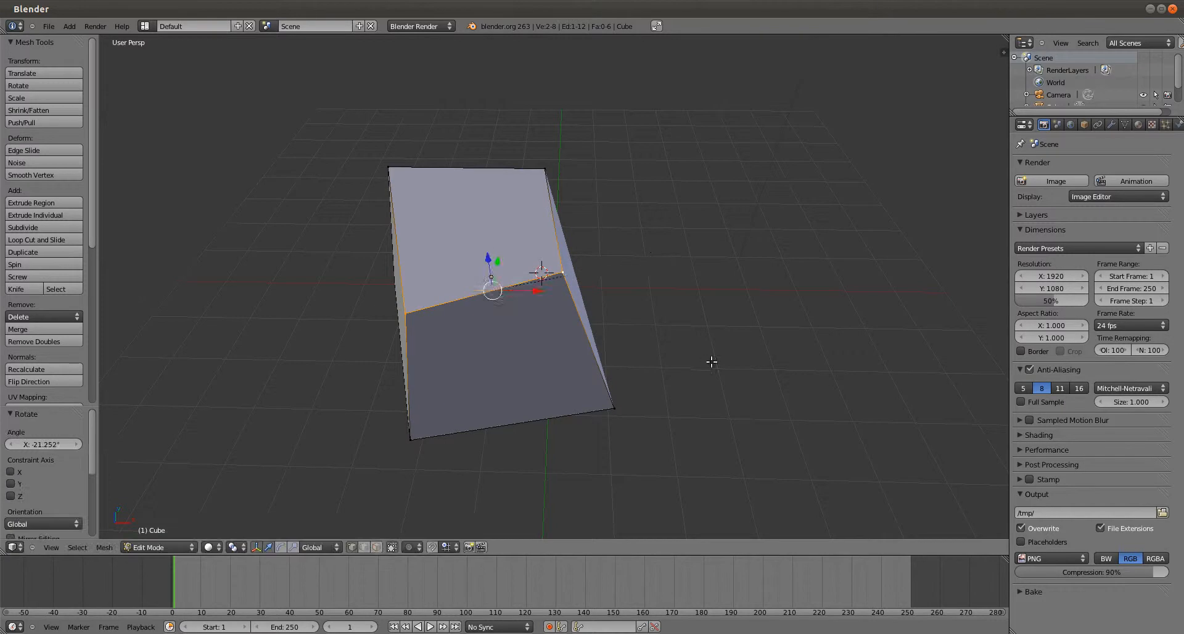
- Scale the two selected top corner vertices uniformly toward each other by a factor of about 0.236
middle_drag(701, 362, 645, 364)
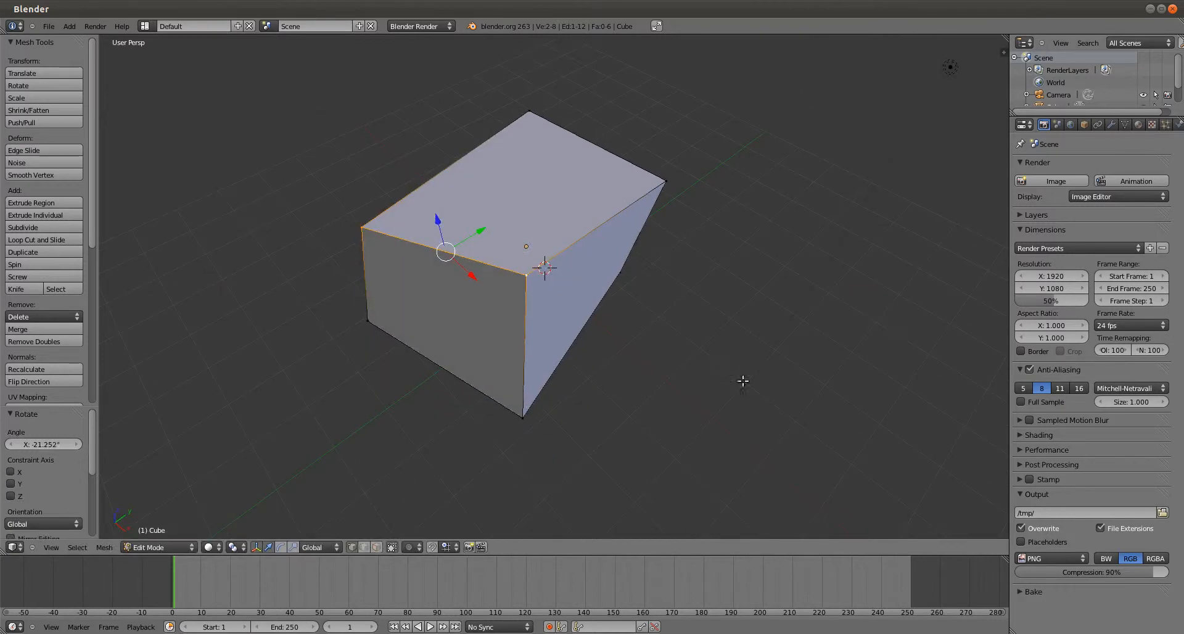
key(s)
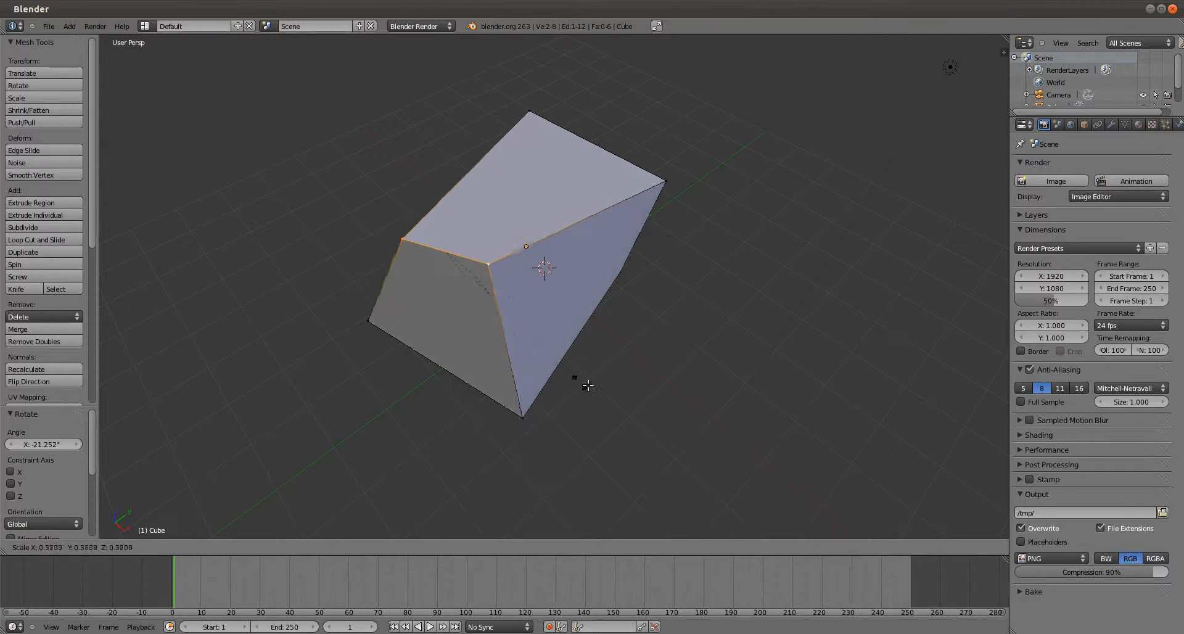
click(498, 322)
middle_drag(558, 363, 556, 401)
middle_drag(528, 437, 533, 369)
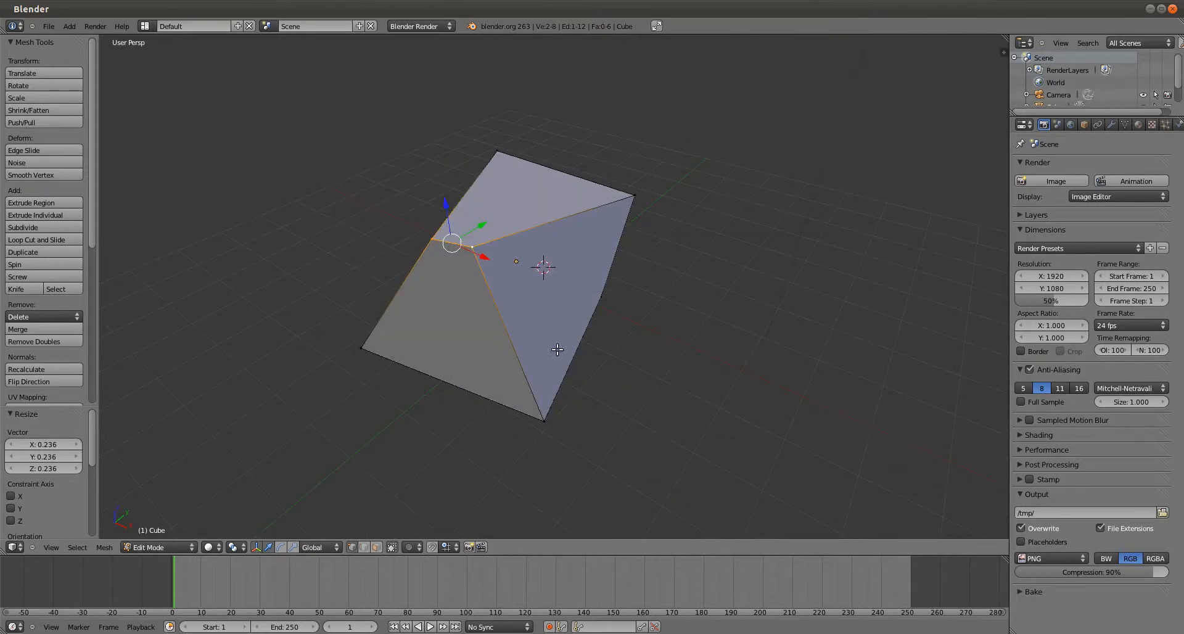
- Extrude the shortened top edge upward by about -0.958 along X, 0.857 along Y and 1.149 along Z
middle_drag(563, 346, 530, 294)
scroll(525, 288, up, 1)
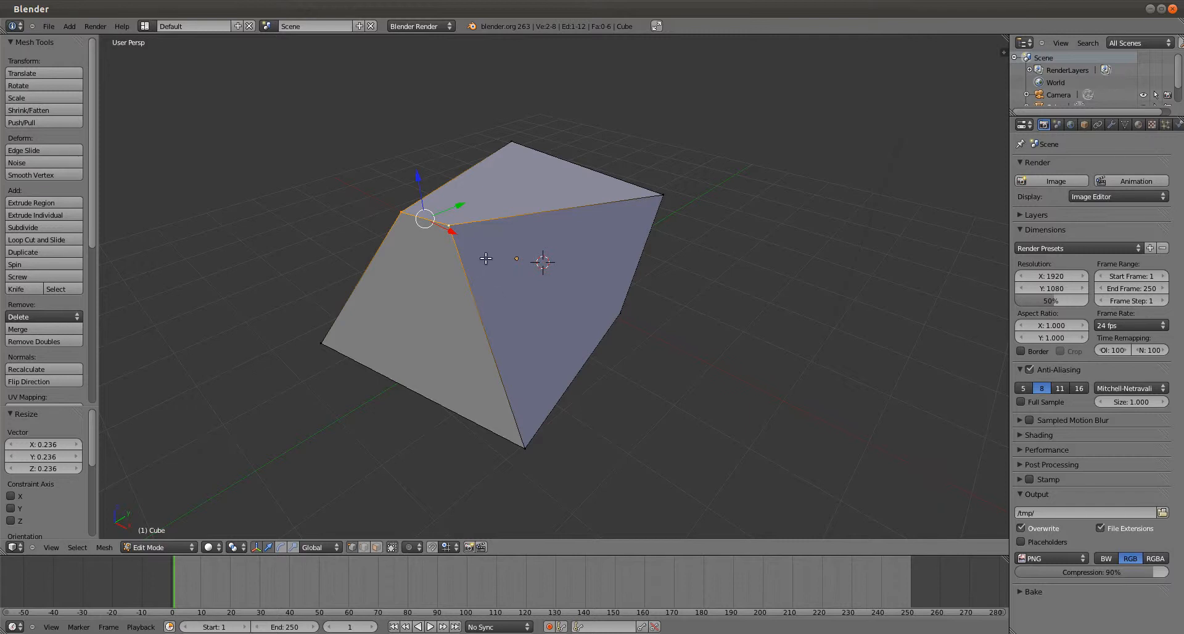
middle_drag(474, 264, 452, 286)
scroll(503, 248, up, 1)
scroll(535, 269, down, 1)
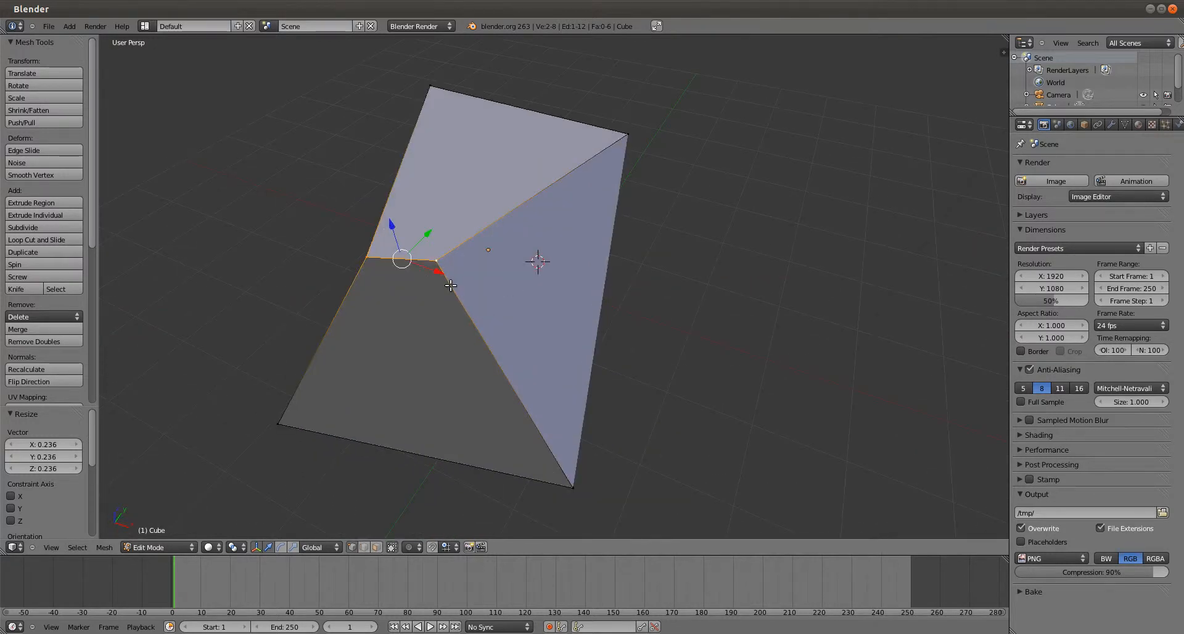
key(e)
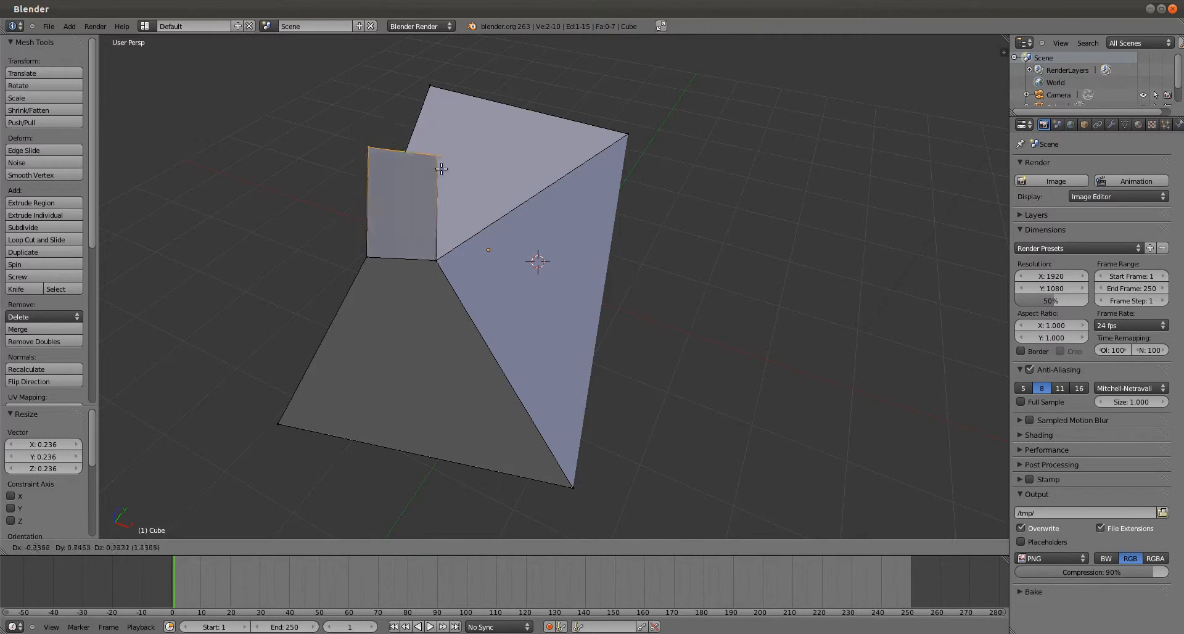
click(406, 132)
middle_drag(428, 183, 603, 227)
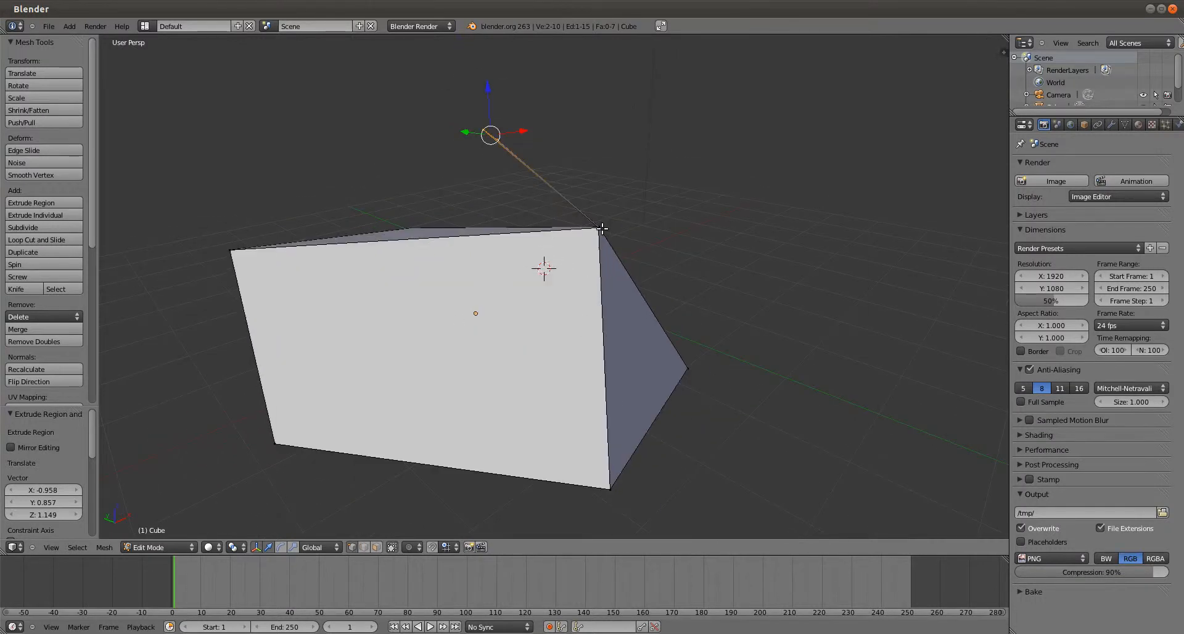
- Select the upper and lower vertices of the adjoining corner edge and extrude it about -1.555 along the X axis
right_click(601, 230)
middle_drag(605, 358, 564, 378)
shift+right_click(470, 510)
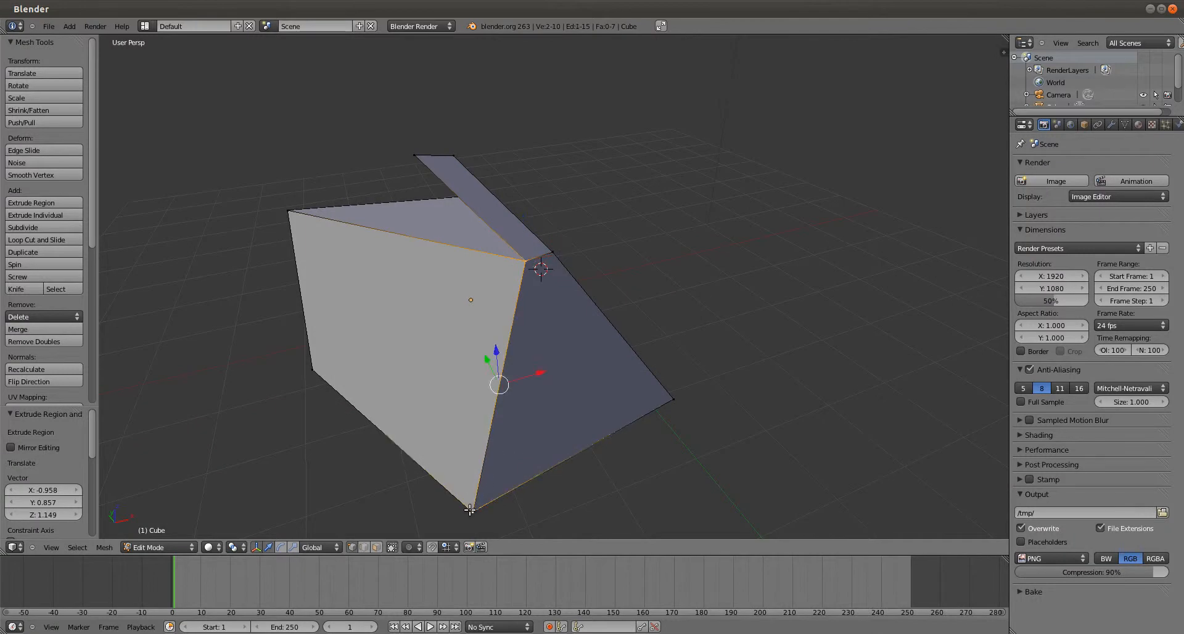
key(e)
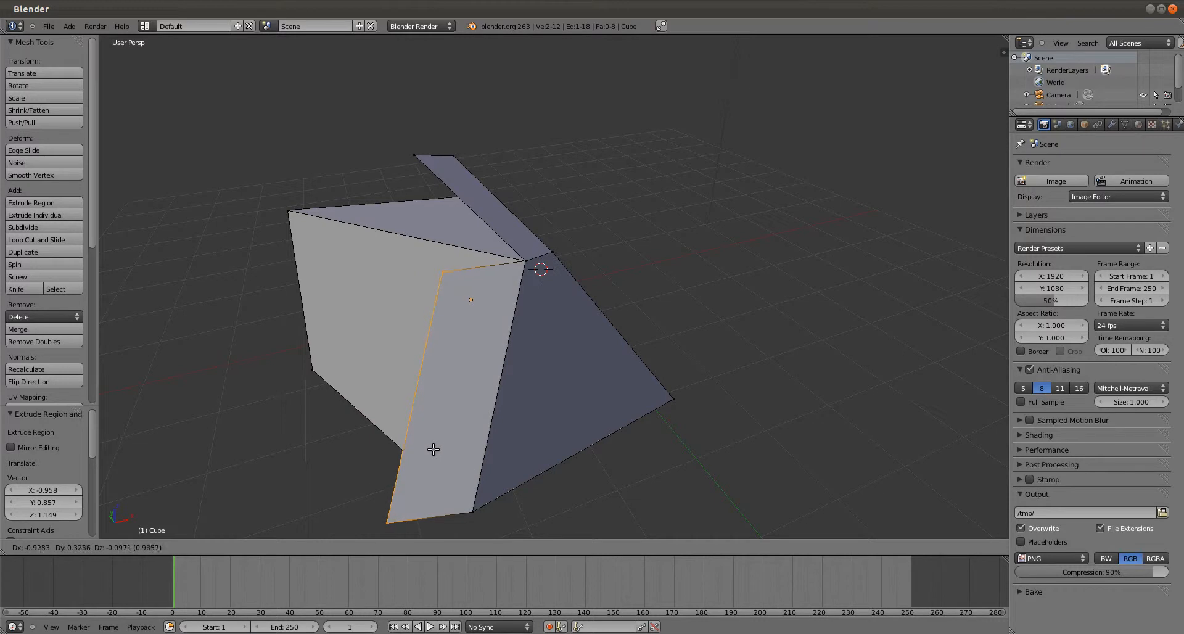
key(x)
click(375, 467)
- Extrude the new outer edge again by about 0.161 along X, 1.664 along Y and -1.036 along Z
middle_drag(374, 468, 743, 290)
key(e)
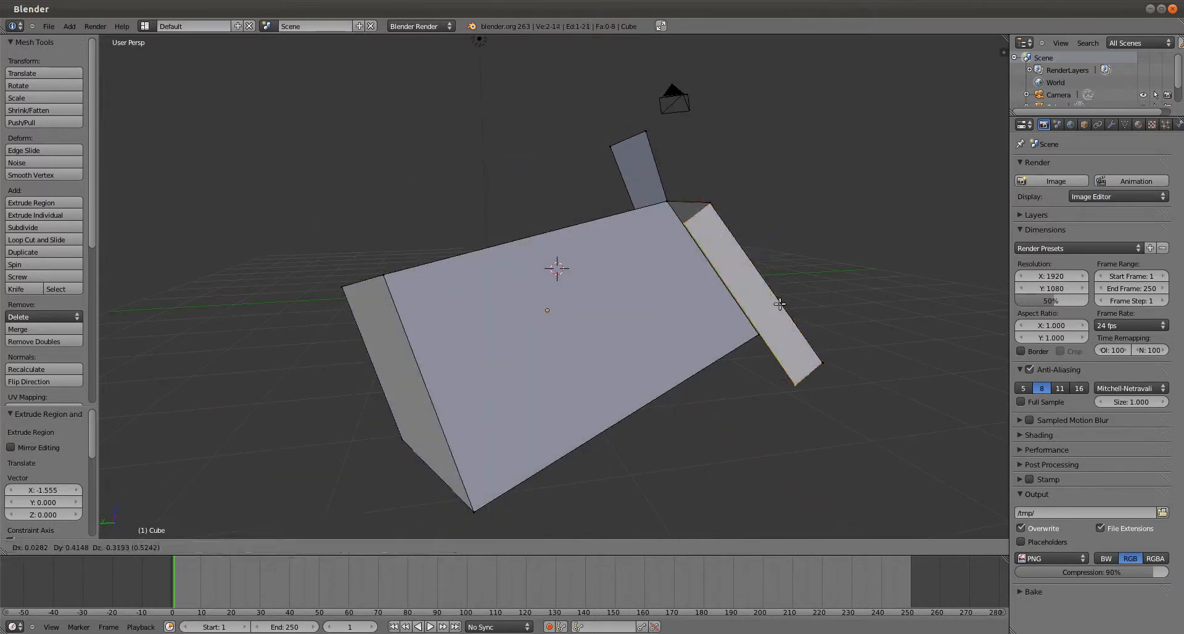
click(775, 349)
middle_drag(774, 349, 536, 333)
- Extrude the long side edge of the top face outward into a flap, about 1.85 along X and -0.88 along Z
right_click(609, 187)
key(e)
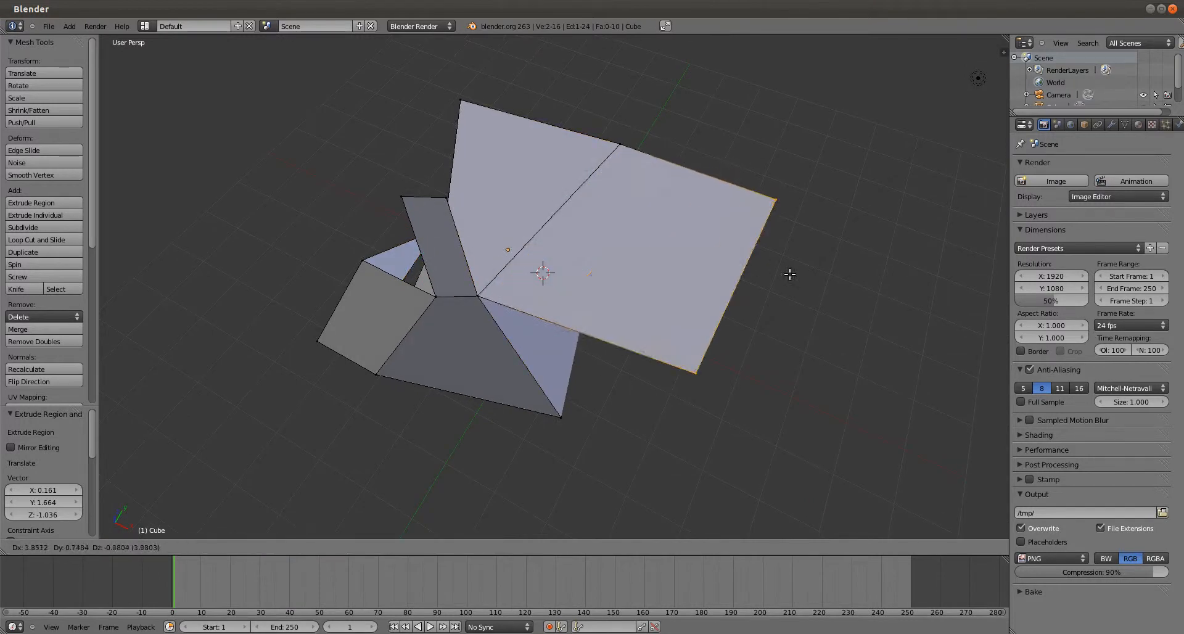
click(790, 274)
middle_drag(704, 230, 650, 302)
- Inspect the extruded shape in Object Mode and return to Edit Mode
key(Tab)
scroll(550, 320, down, 3)
scroll(613, 297, up, 3)
key(Tab)
- Delete the flap's outer corner vertex with the Vertices option and undo the deletion
right_click(554, 350)
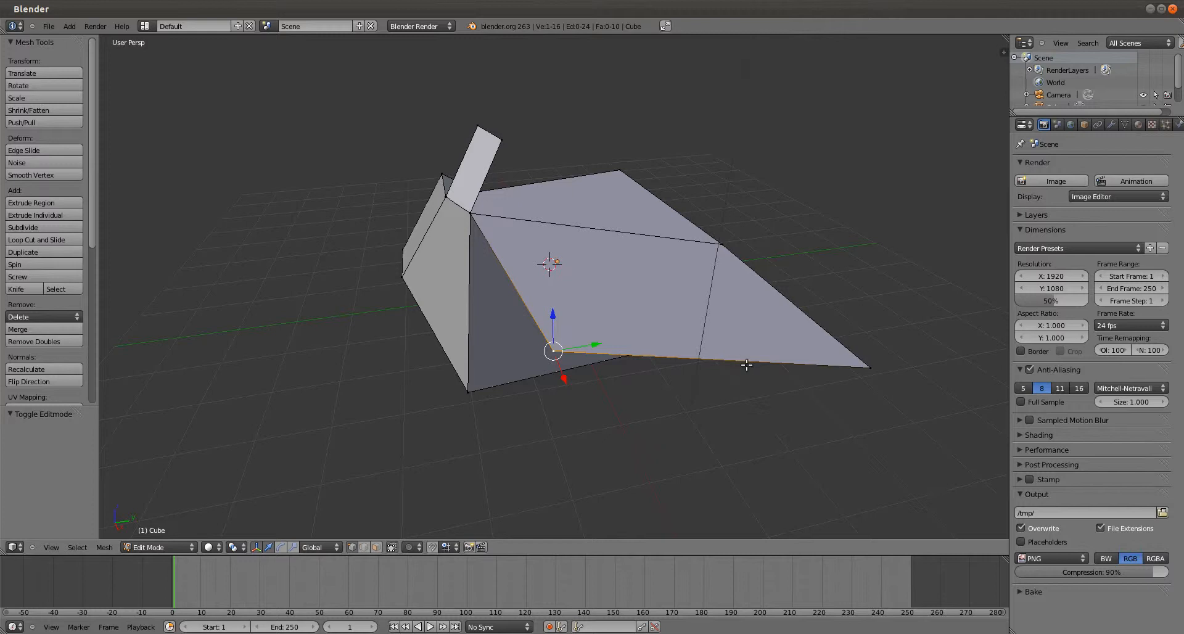
key(x)
key(x)
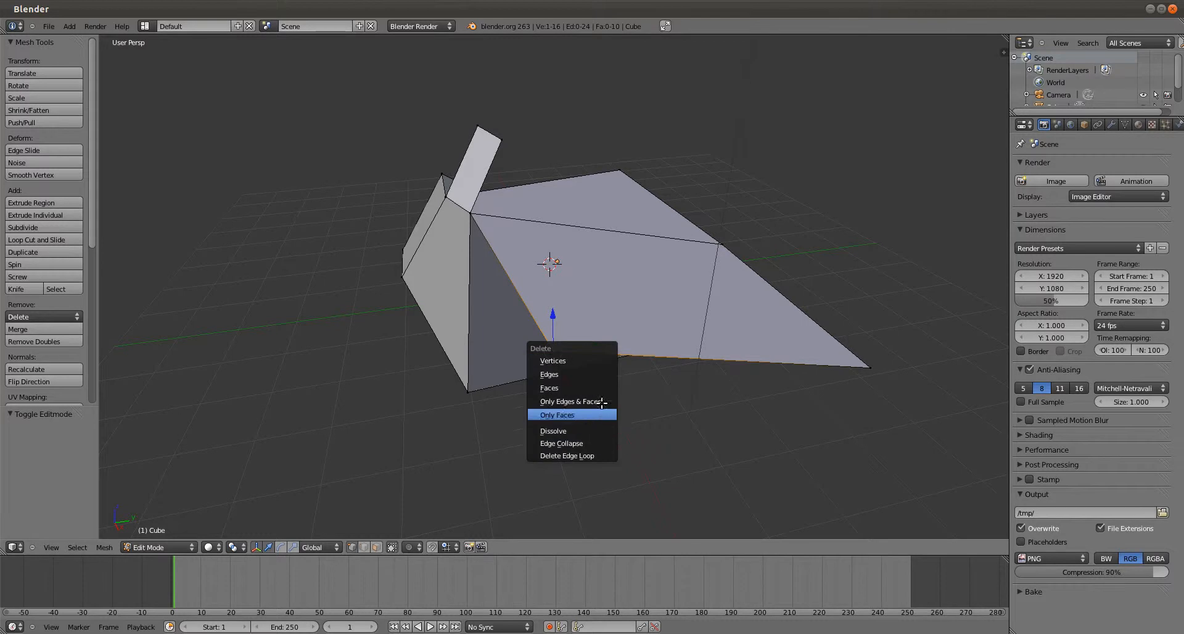
click(604, 362)
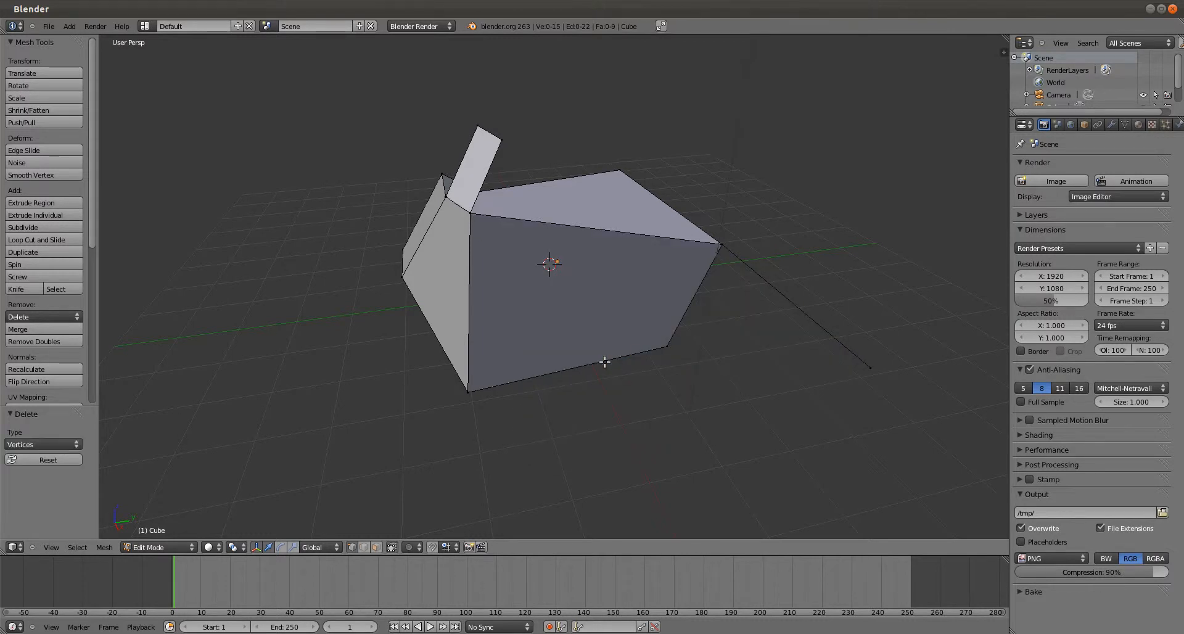
key(ctrl+z)
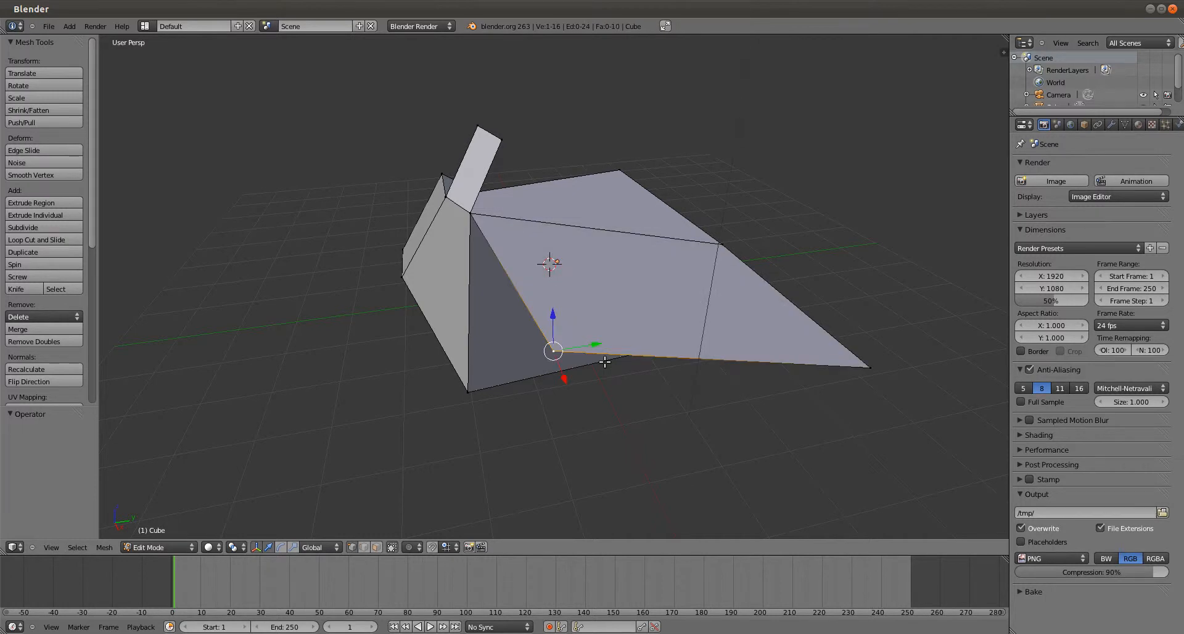
- Try the Edges delete option with only the flap's single outer corner vertex selected
key(x)
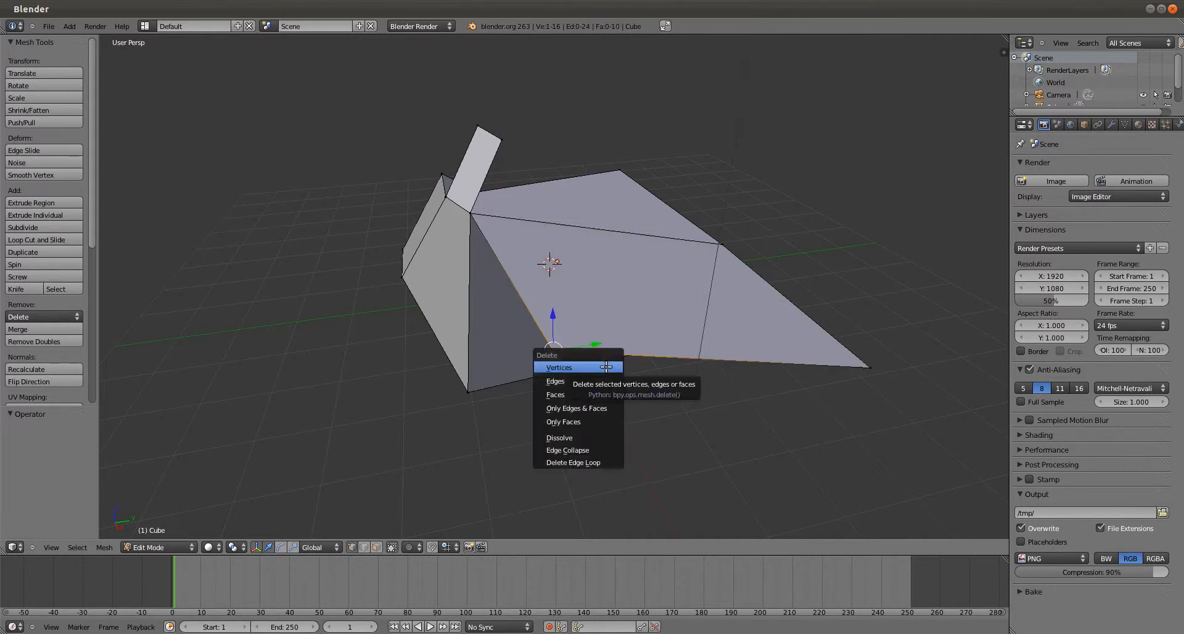
click(603, 379)
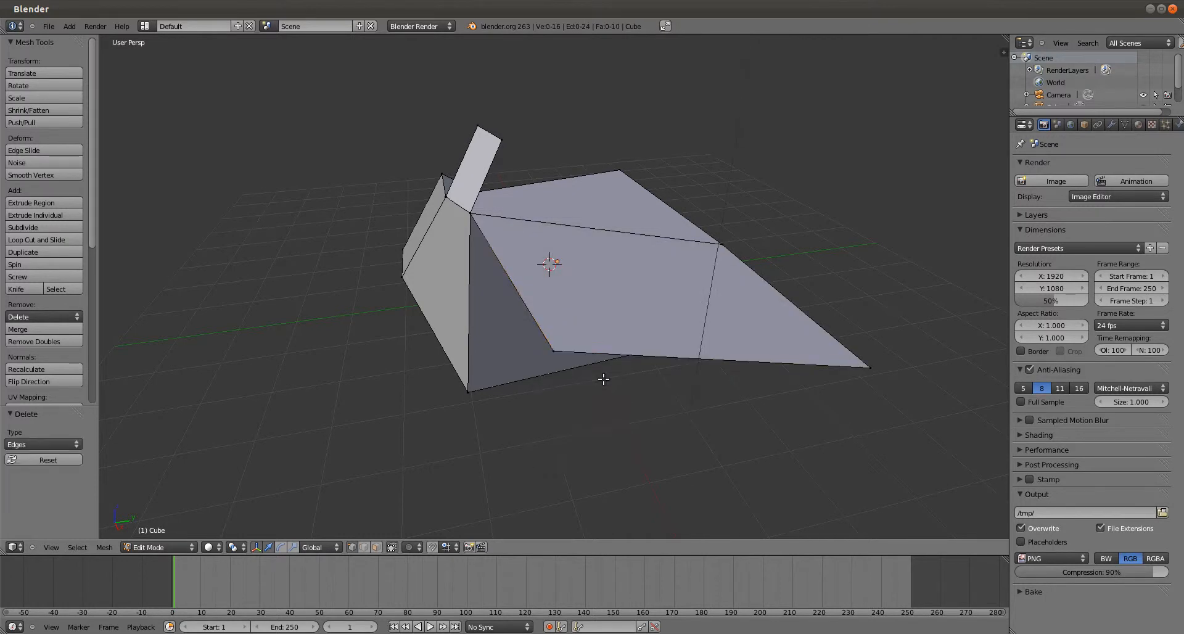
scroll(557, 360, down, 1)
scroll(563, 358, up, 2)
- Select both outer corner vertices of the flap, delete the edge between them, and undo the deletion
right_click(559, 373)
shift+right_click(945, 383)
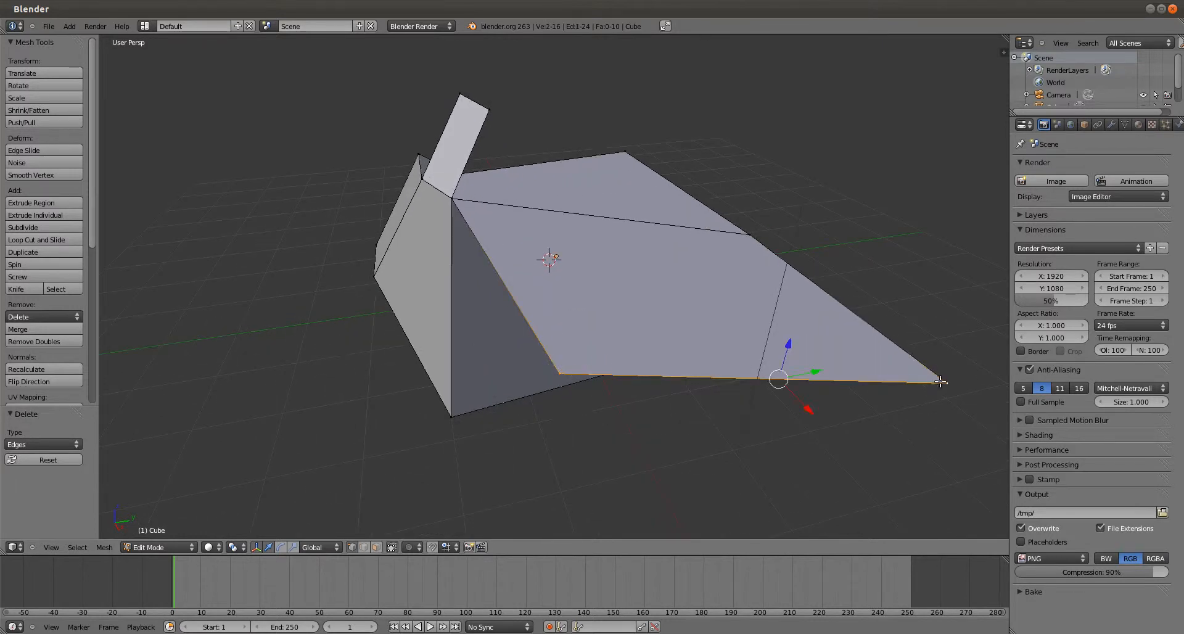
middle_drag(718, 411, 611, 408)
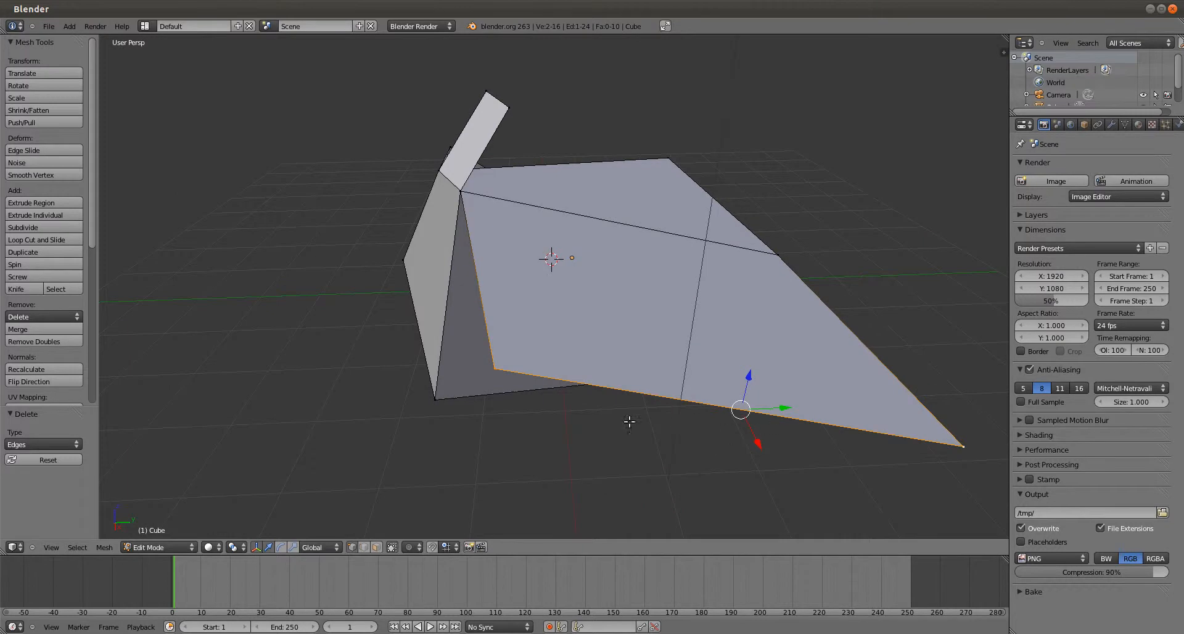
scroll(653, 420, down, 1)
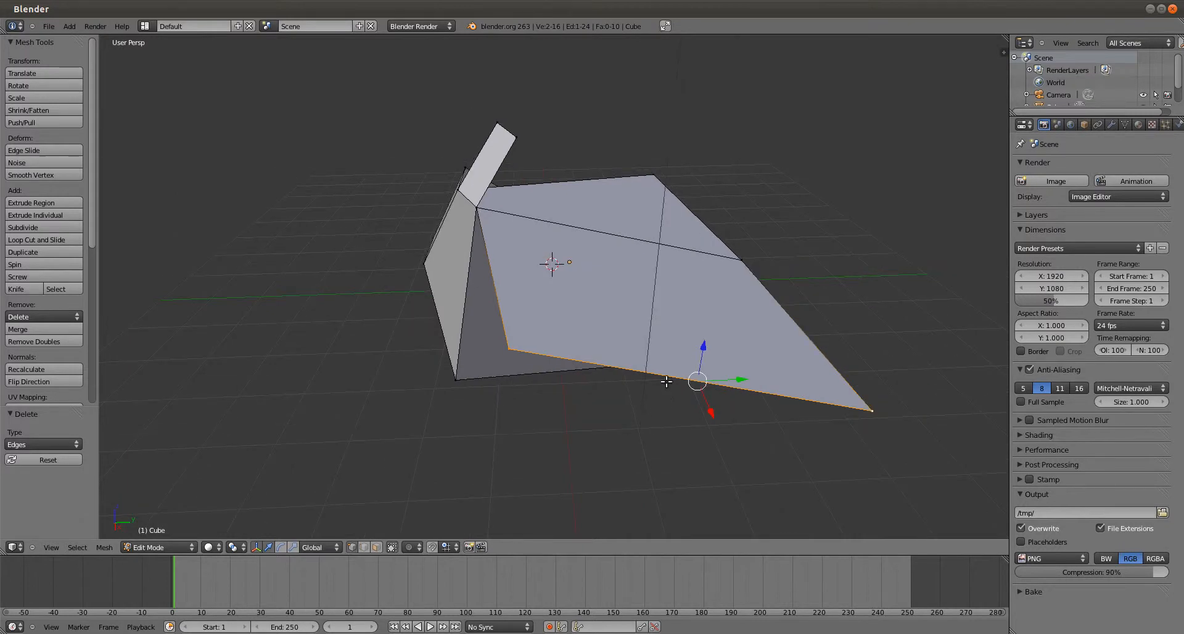
key(x)
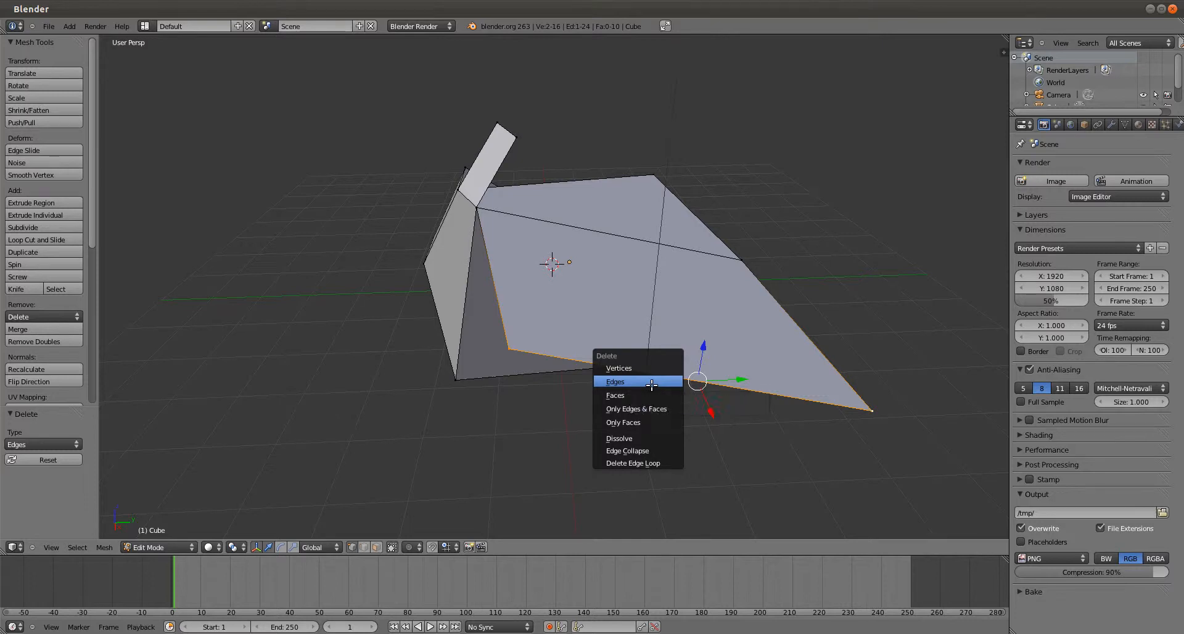
click(652, 385)
middle_drag(629, 343, 660, 351)
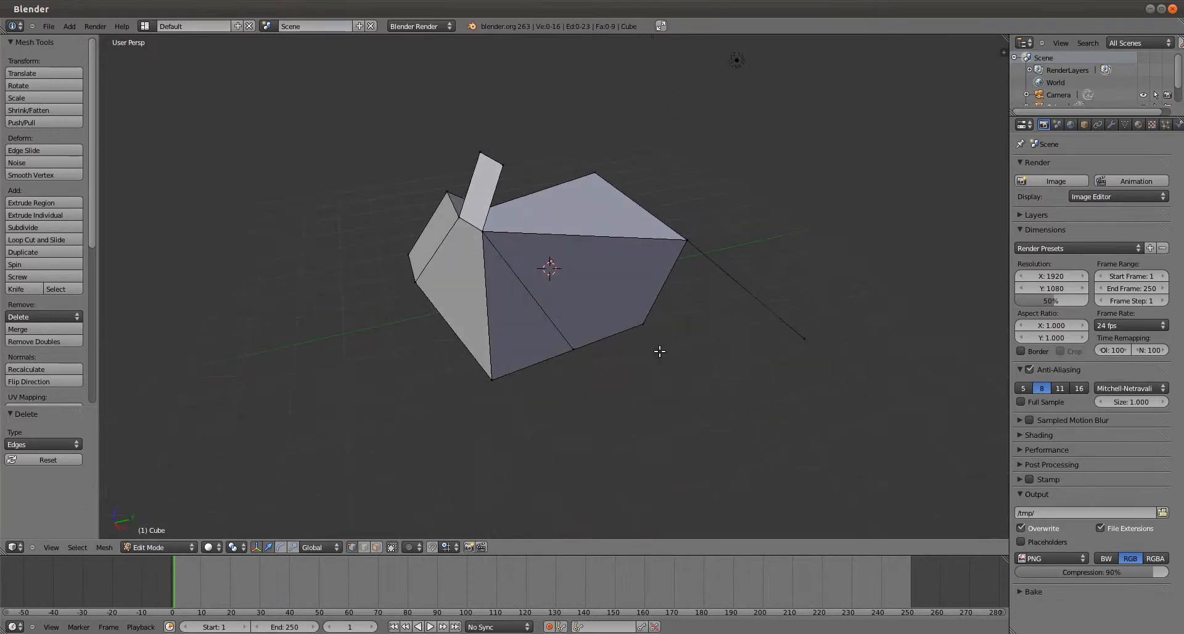
key(ctrl+z)
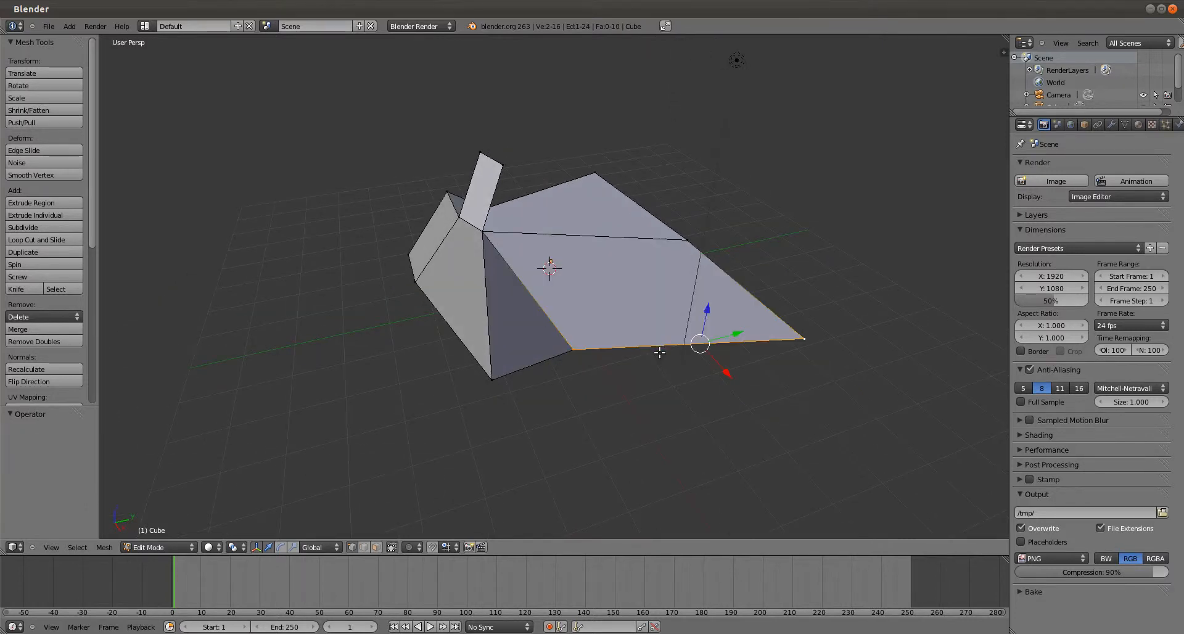
- Add the flap's two inner vertices to the selection, delete its face with the Faces option, and undo the deletion
middle_drag(683, 305, 605, 297)
shift+click(505, 216)
shift+click(723, 316)
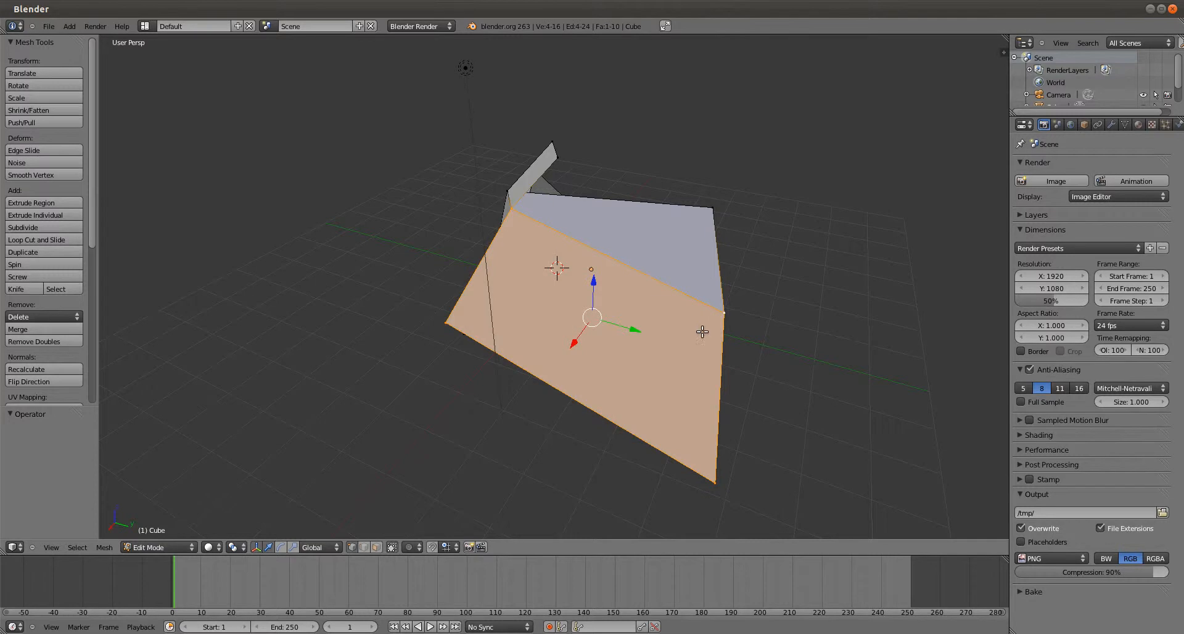
key(x)
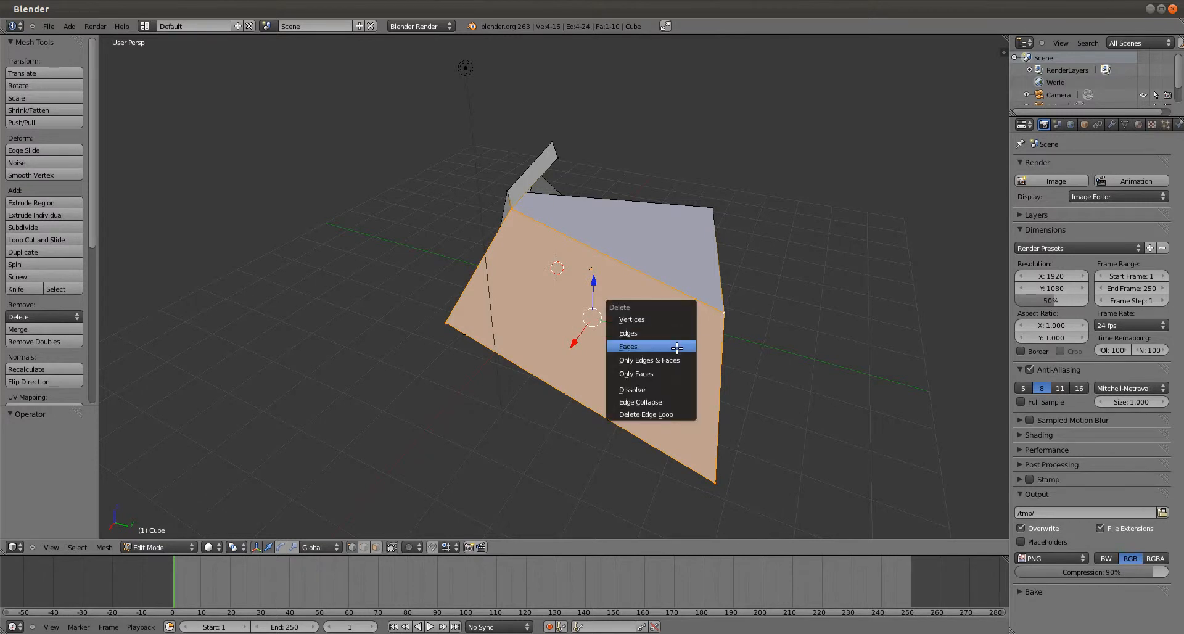
click(678, 346)
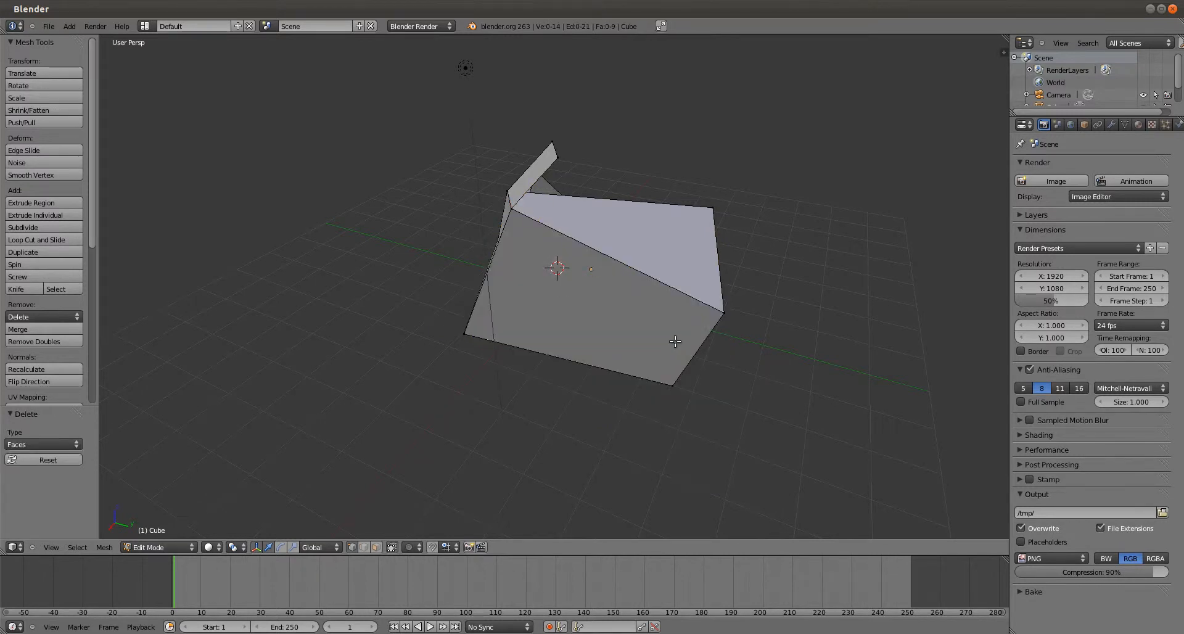
middle_drag(676, 341, 713, 340)
key(ctrl+z)
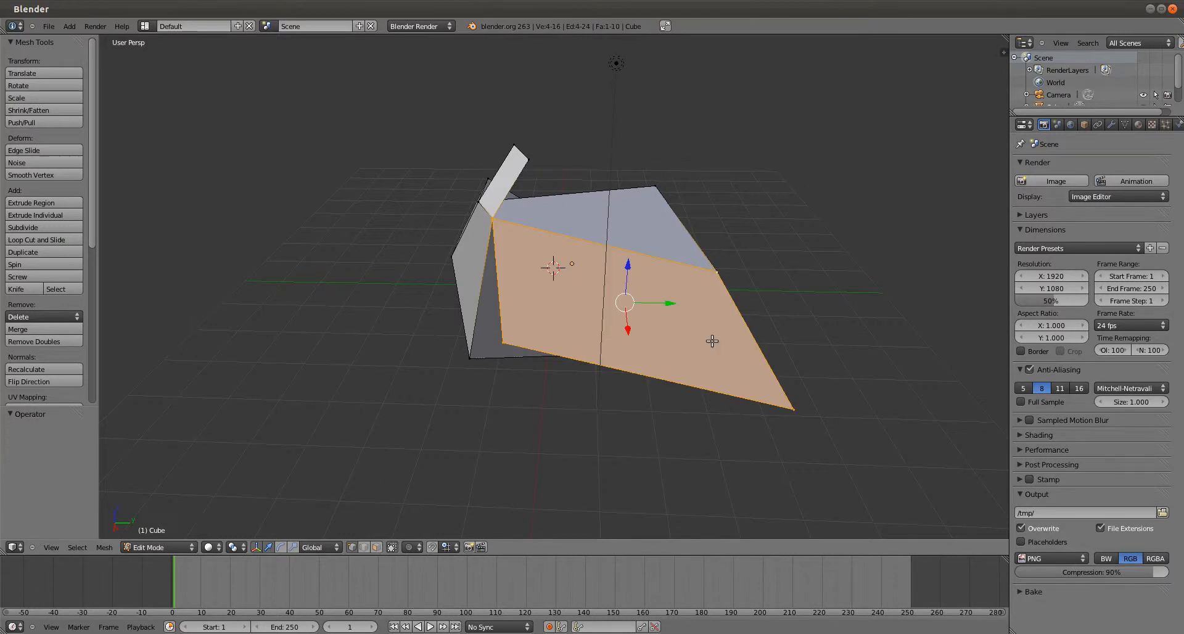
- Review the delete options again, view the whole mesh in Object Mode, and return to Edit Mode
key(x)
middle_drag(589, 302, 514, 306)
scroll(514, 306, down, 3)
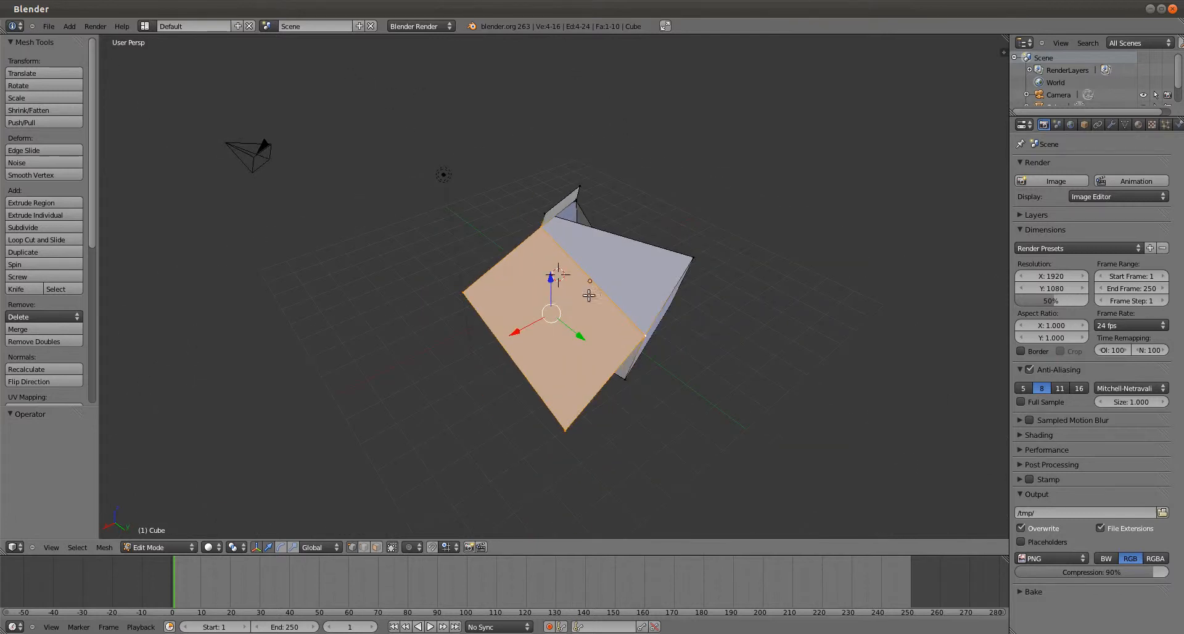
key(Tab)
middle_drag(585, 294, 619, 264)
key(Tab)
- Select the entire mesh and duplicate it, placing the copy about -5.724 along X, 1.918 along Y and 2.582 along Z
key(a)
key(a)
scroll(618, 264, up, 3)
middle_drag(726, 238, 637, 254)
scroll(580, 248, down, 4)
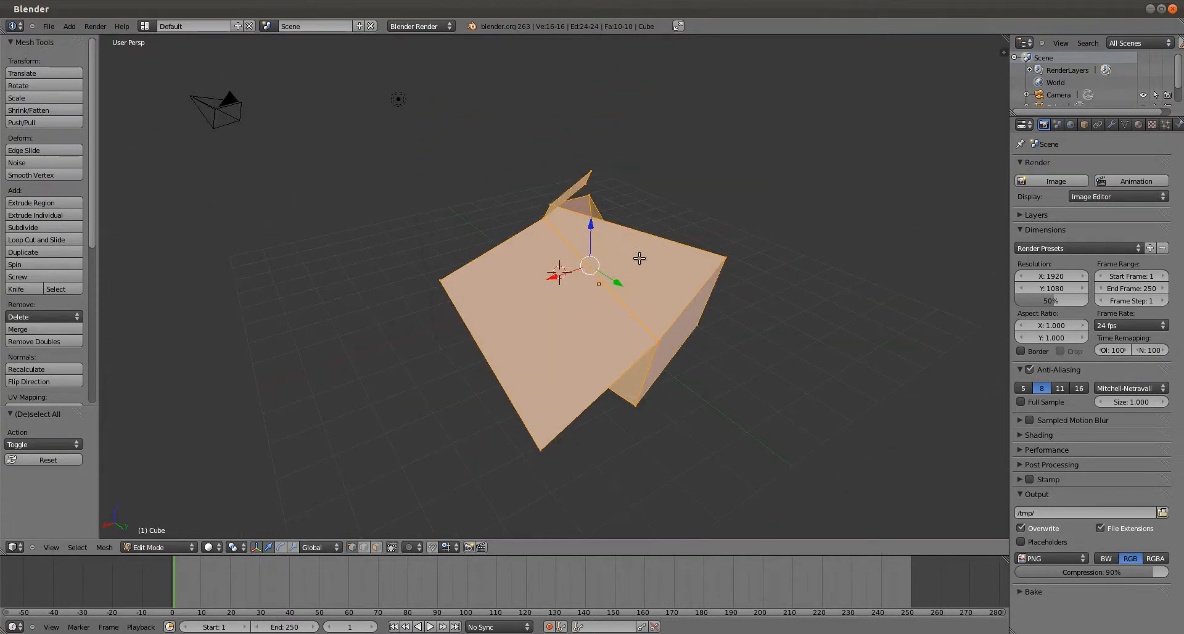
key(shift+d)
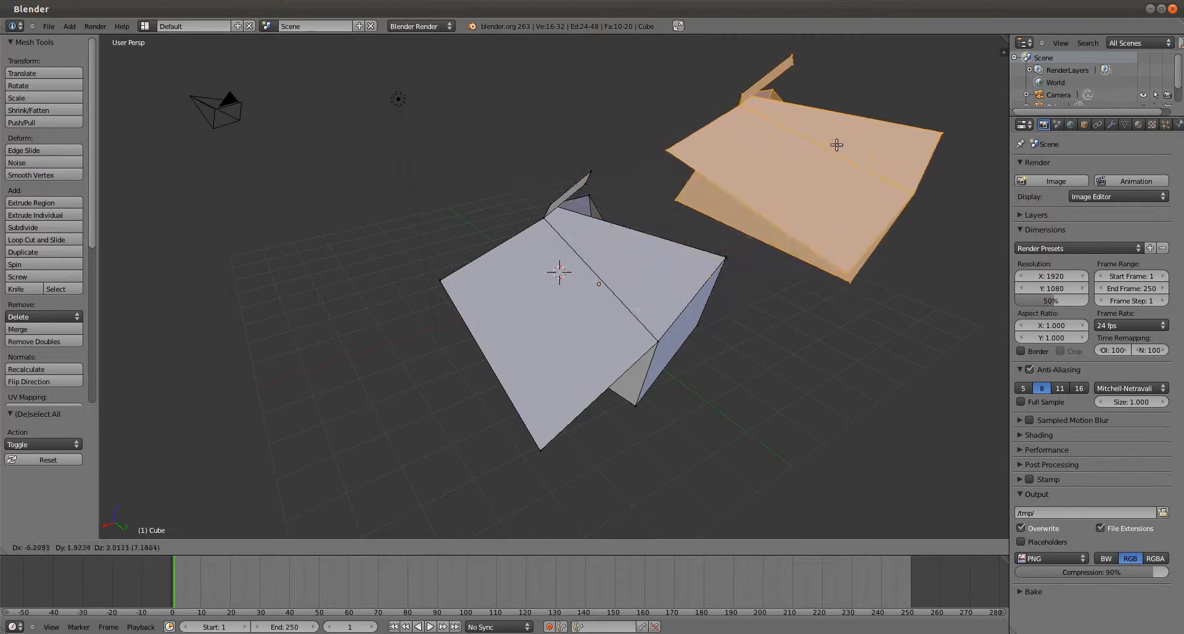
click(825, 160)
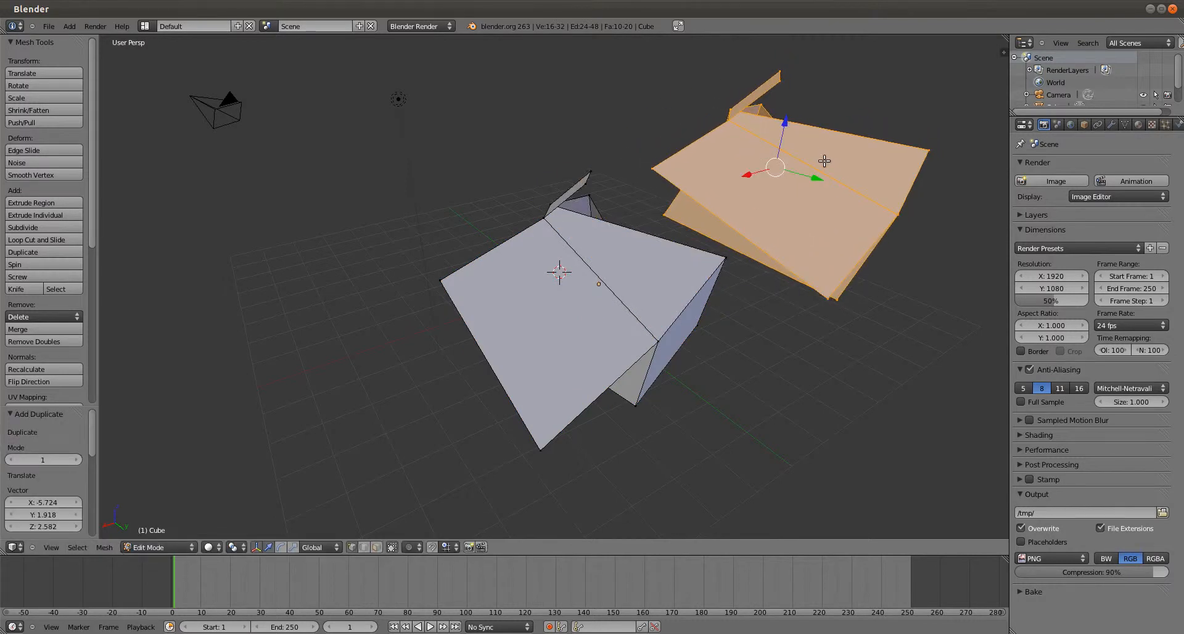
- Duplicate the selected part twice, offsetting the first copy about 11.817, -9.119, 0.226 and the second about -6.846, 3.124, 4.021 in X, Y, Z
scroll(825, 160, up, 3)
scroll(776, 192, down, 6)
scroll(776, 191, down, 1)
key(shift+d)
click(485, 214)
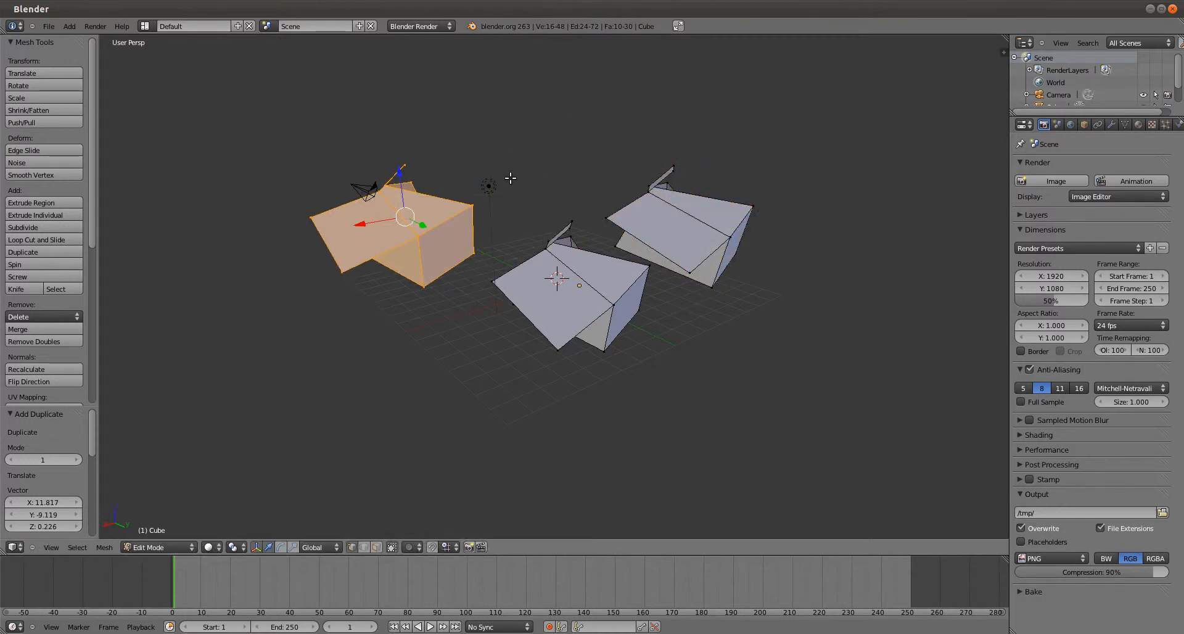
key(shift+d)
click(643, 97)
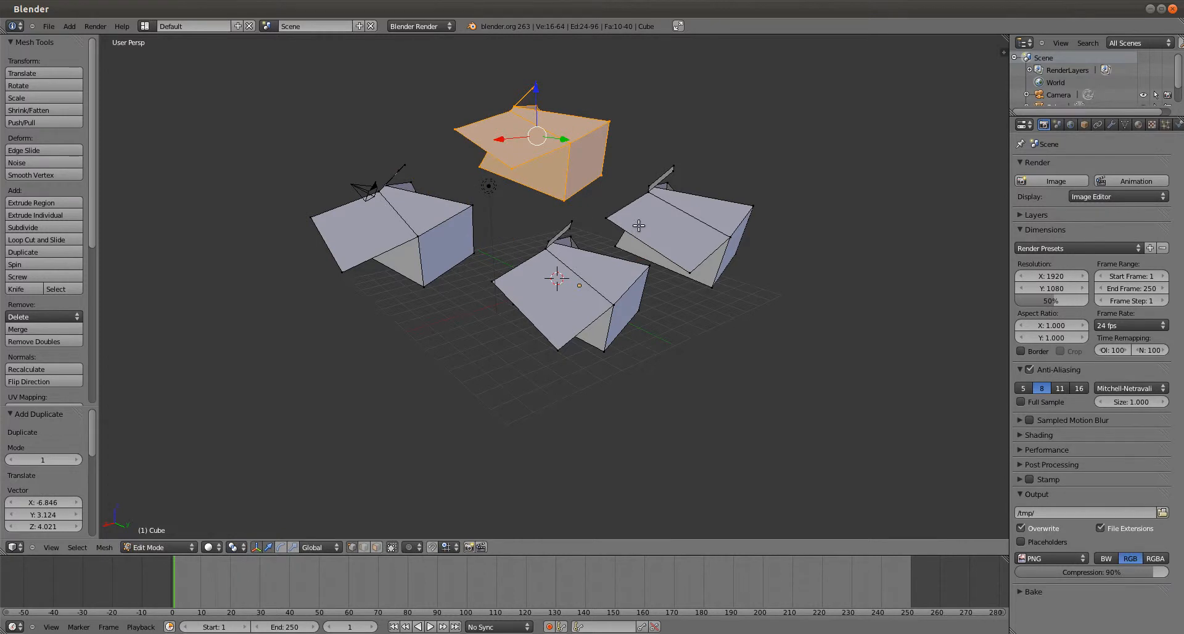
- View the original and its copies in Object Mode, toggle the object selection, and return to Edit Mode
click(168, 546)
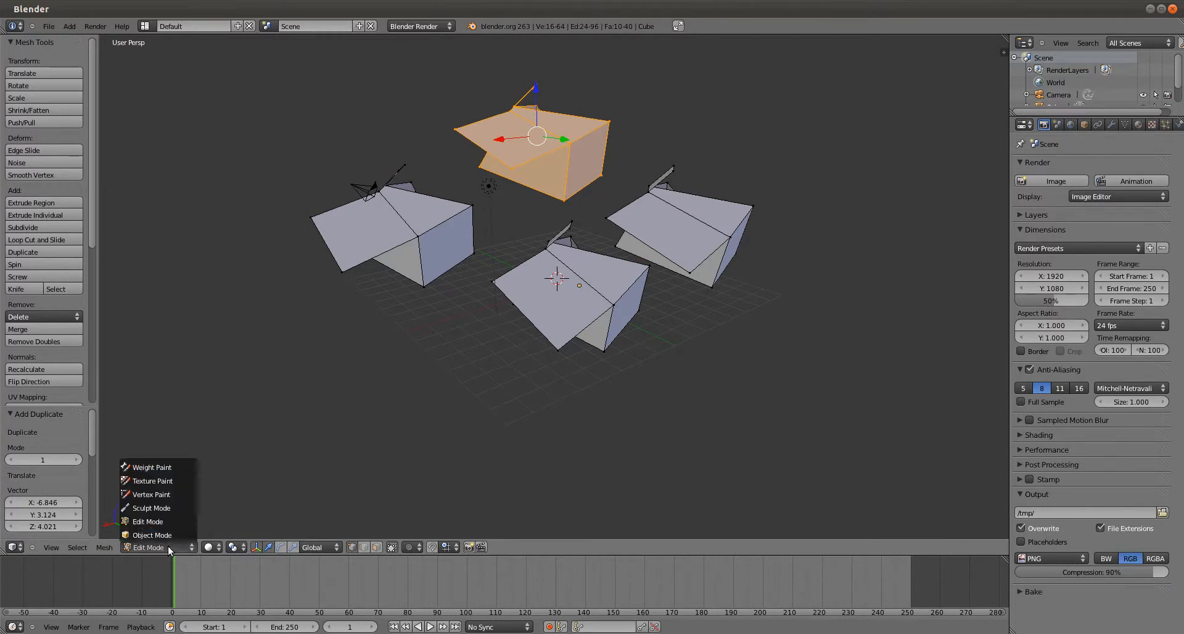
click(173, 534)
middle_drag(394, 411, 676, 275)
middle_drag(573, 280, 594, 252)
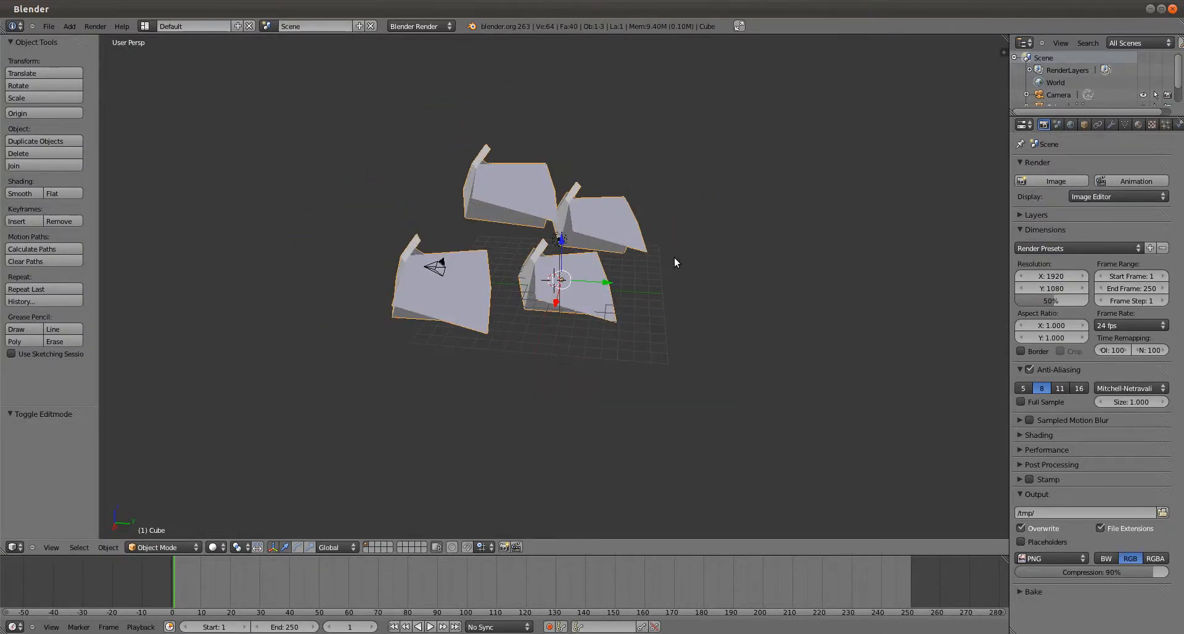
key(a)
key(a)
key(Tab)
scroll(525, 170, up, 4)
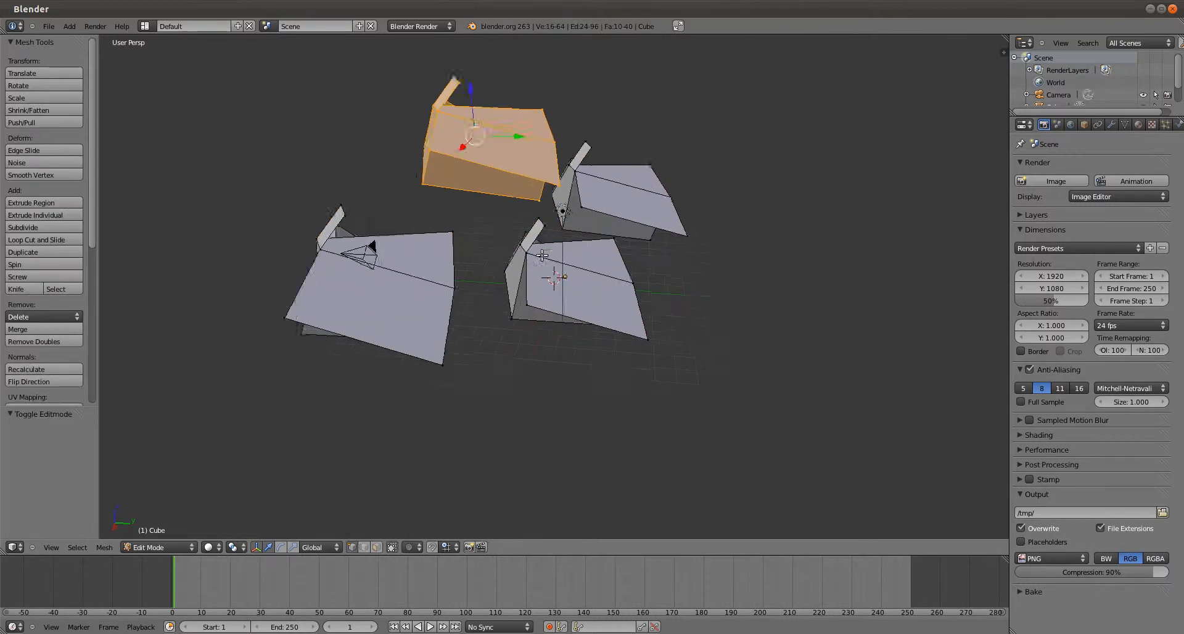
- Switch back to Object Mode and examine the duplicated parts as one object from several angles
middle_drag(554, 183, 499, 176)
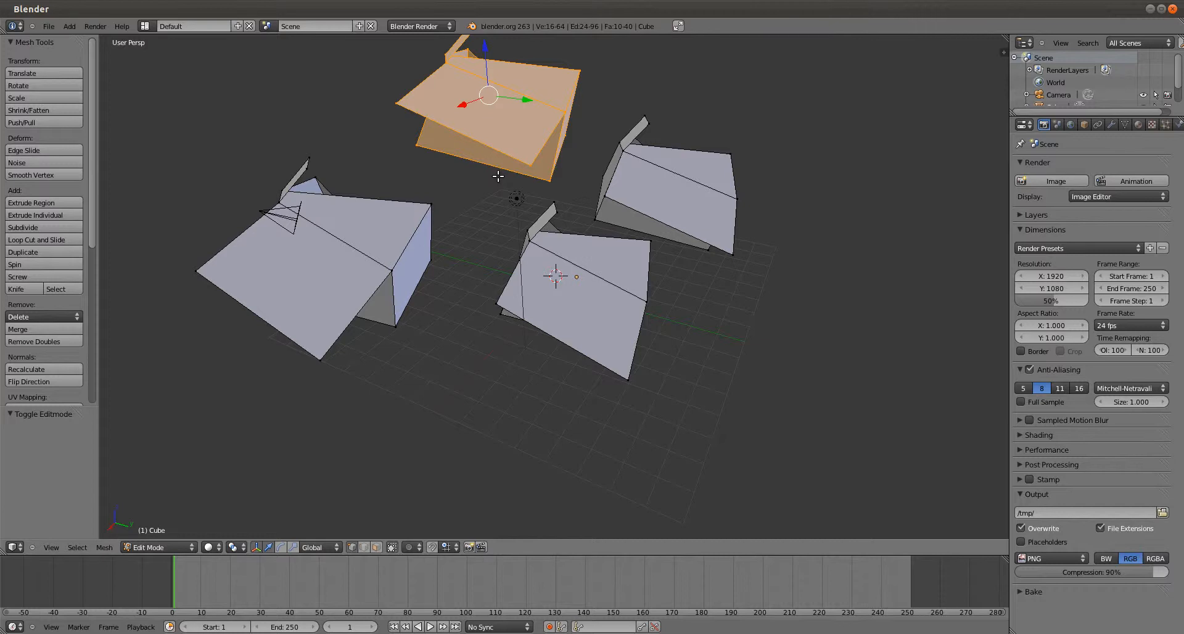
scroll(506, 187, down, 3)
scroll(586, 188, up, 2)
key(Tab)
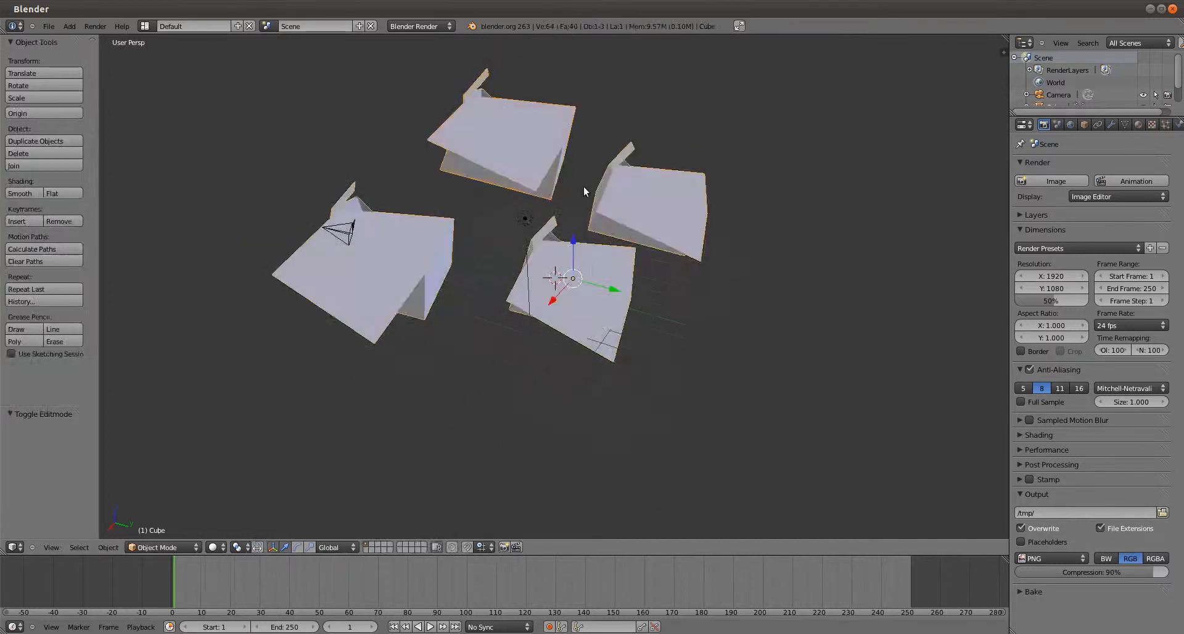
shift+middle_drag(576, 172, 644, 234)
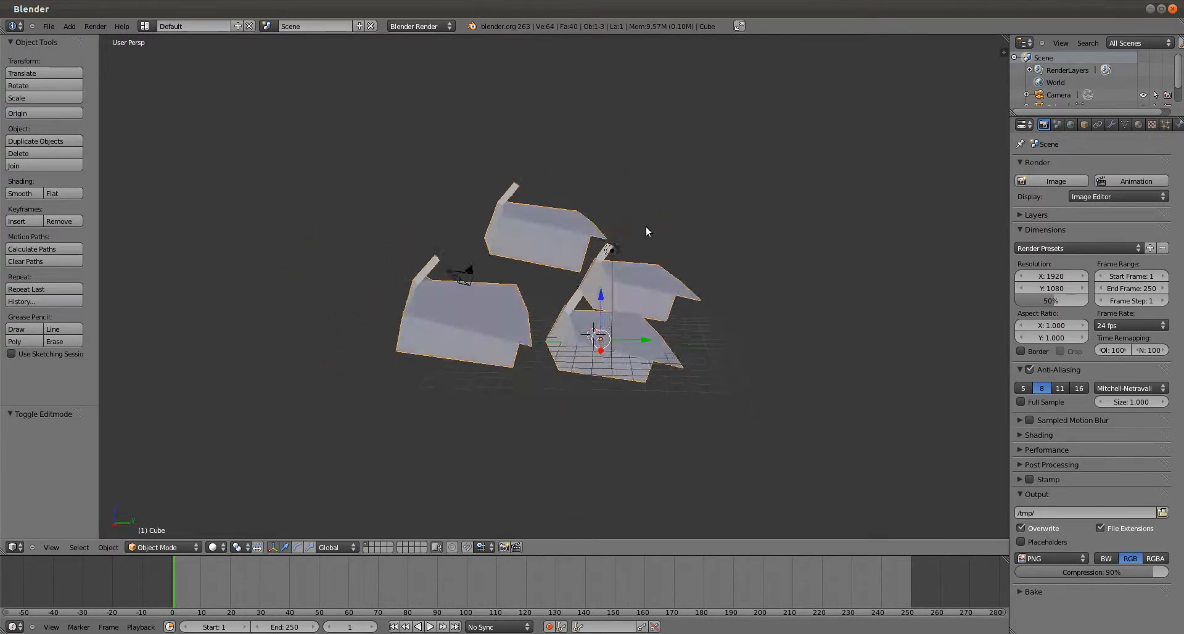
scroll(634, 226, up, 3)
scroll(634, 225, down, 3)
middle_drag(631, 227, 594, 245)
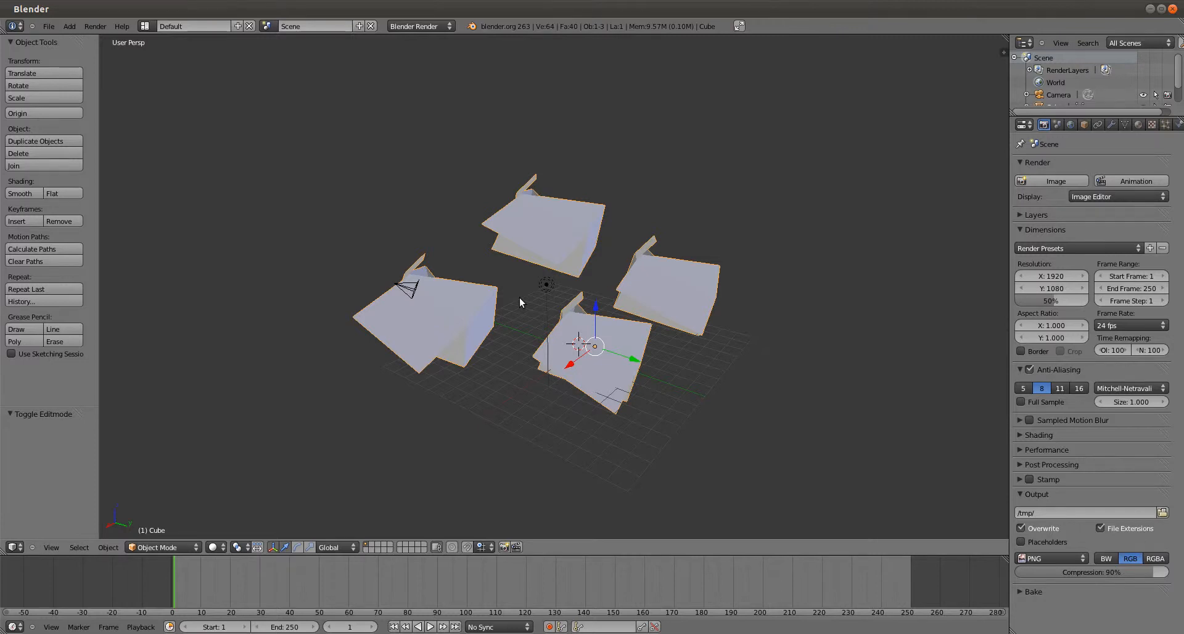
- Add a mesh cylinder at the 3D cursor and raise it about 8.284 along Z
key(shift+a)
mouse_move(521, 300)
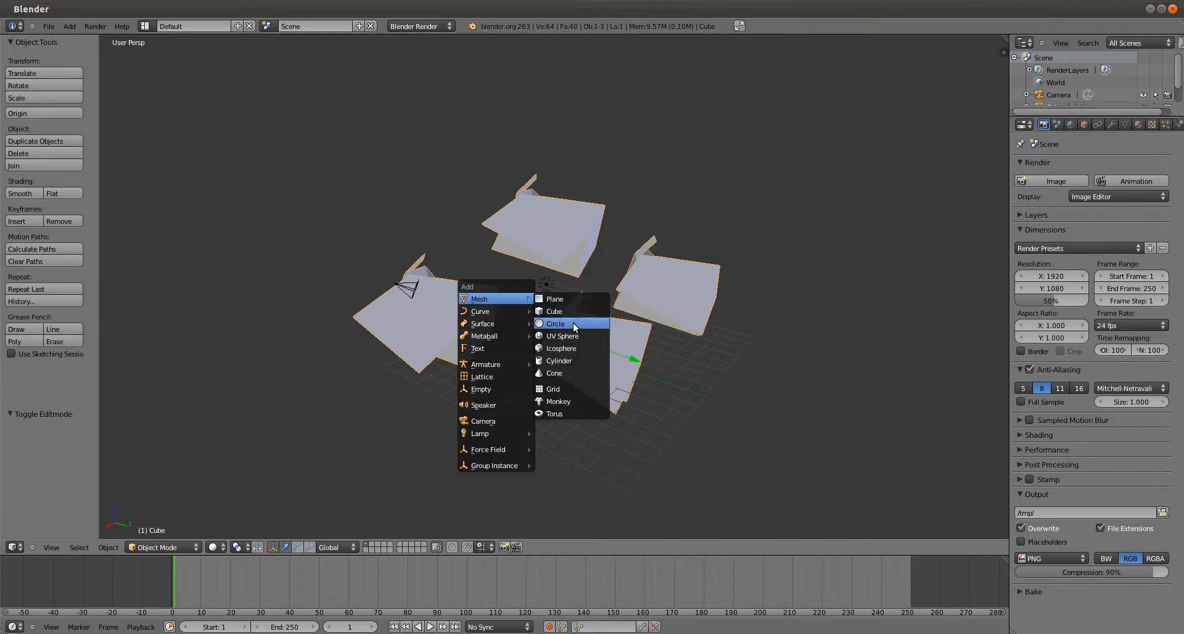
click(583, 360)
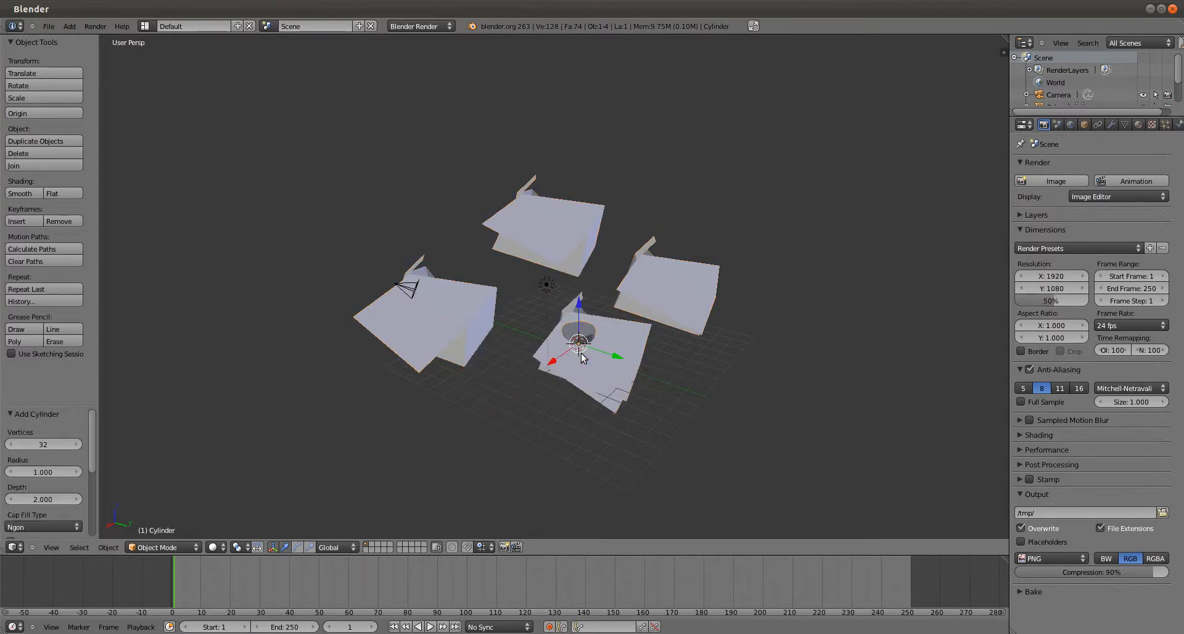
key(g)
key(z)
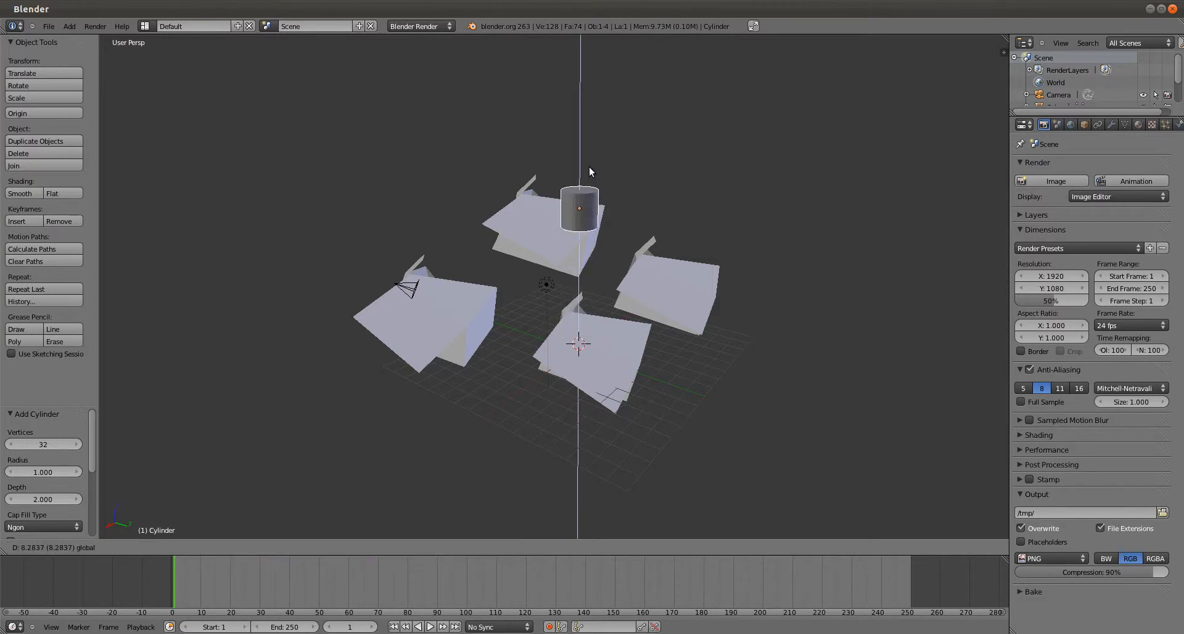
click(590, 166)
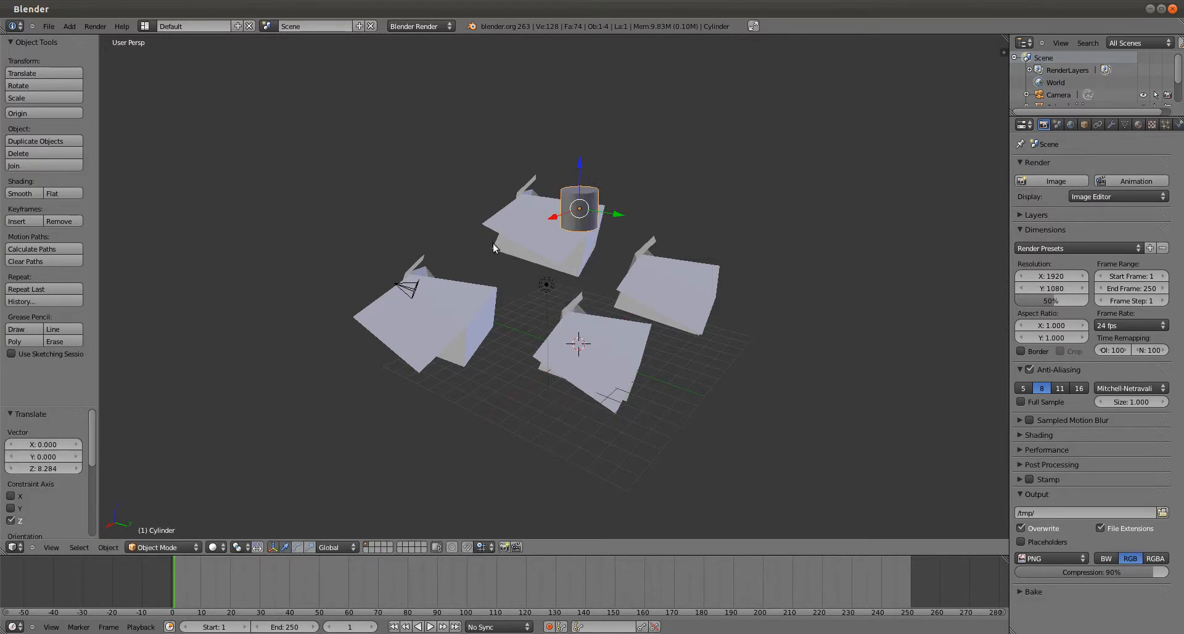
- Add a mesh cone, move it about 8.838 along X and scale it up uniformly
click(69, 29)
mouse_move(98, 44)
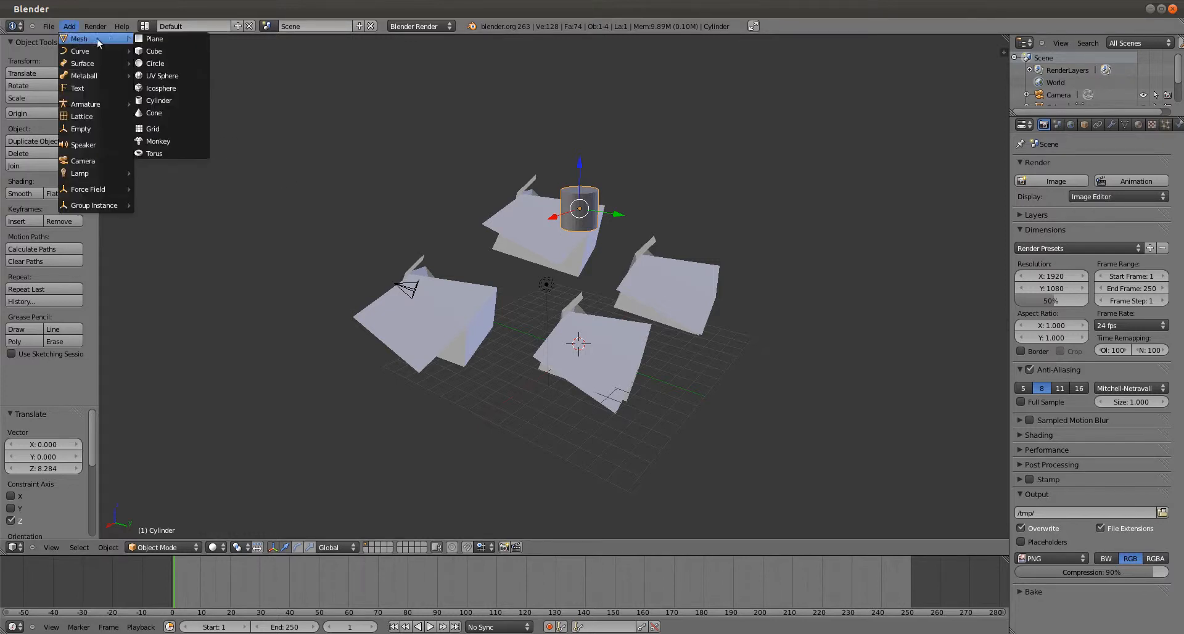
click(198, 112)
key(g)
key(x)
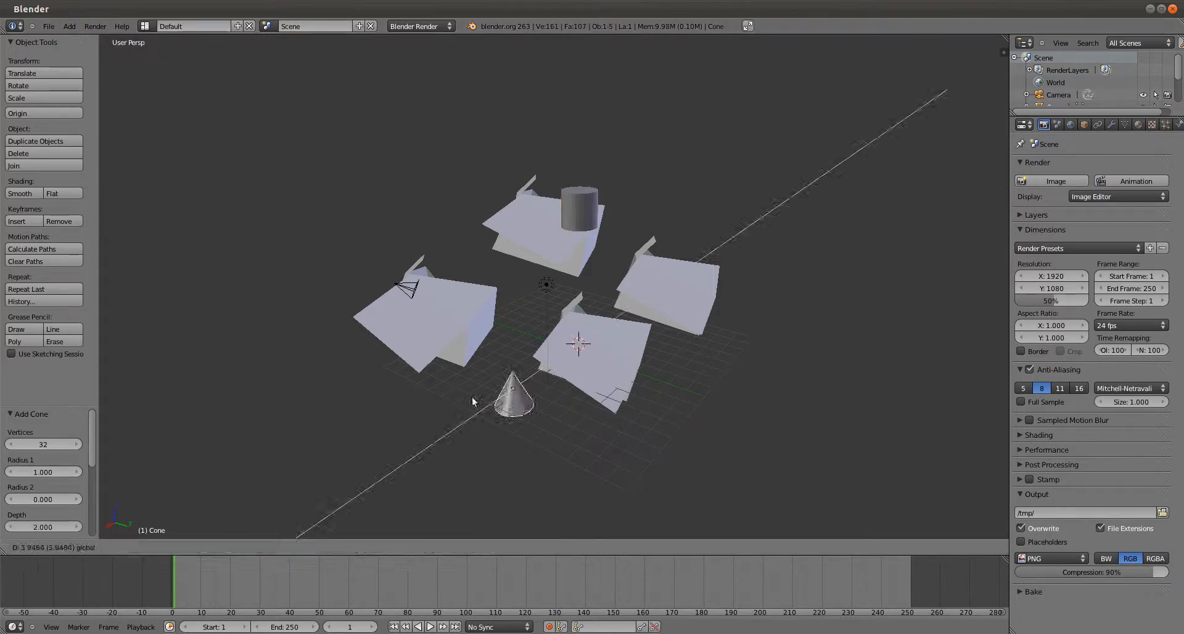
click(509, 441)
key(s)
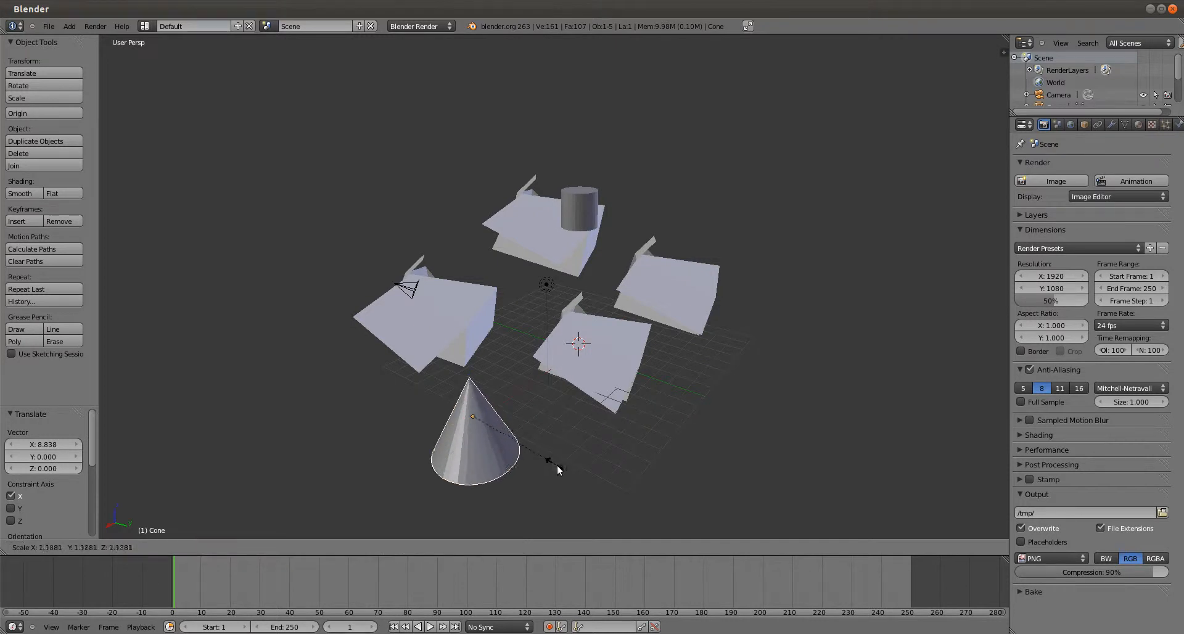
click(606, 475)
- Select the Cube object with all its duplicated parts and delete it
right_click(619, 312)
key(Delete)
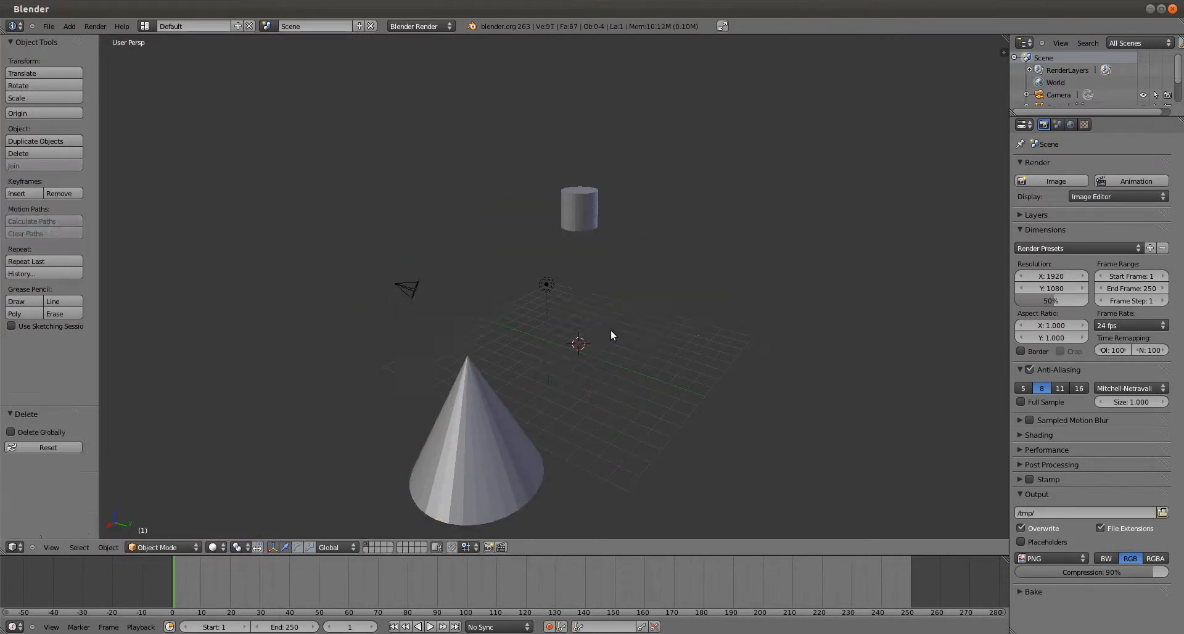
- Add a second mesh cylinder at the 3D cursor and scale it uniformly by about -3.359
click(92, 26)
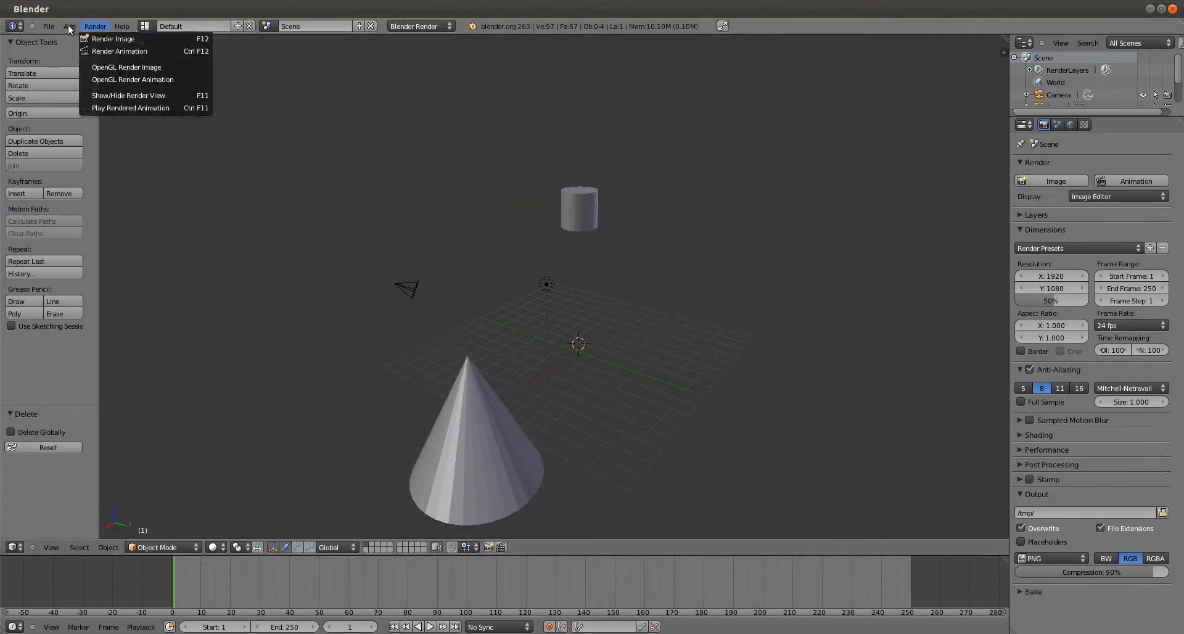
click(68, 26)
mouse_move(105, 38)
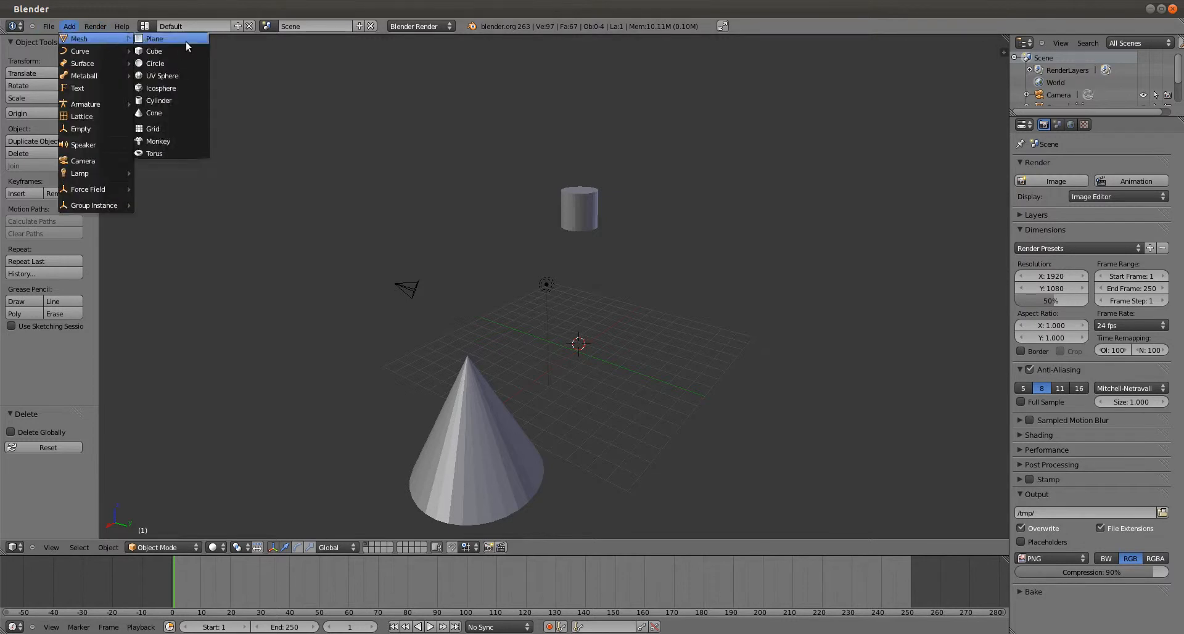
click(185, 103)
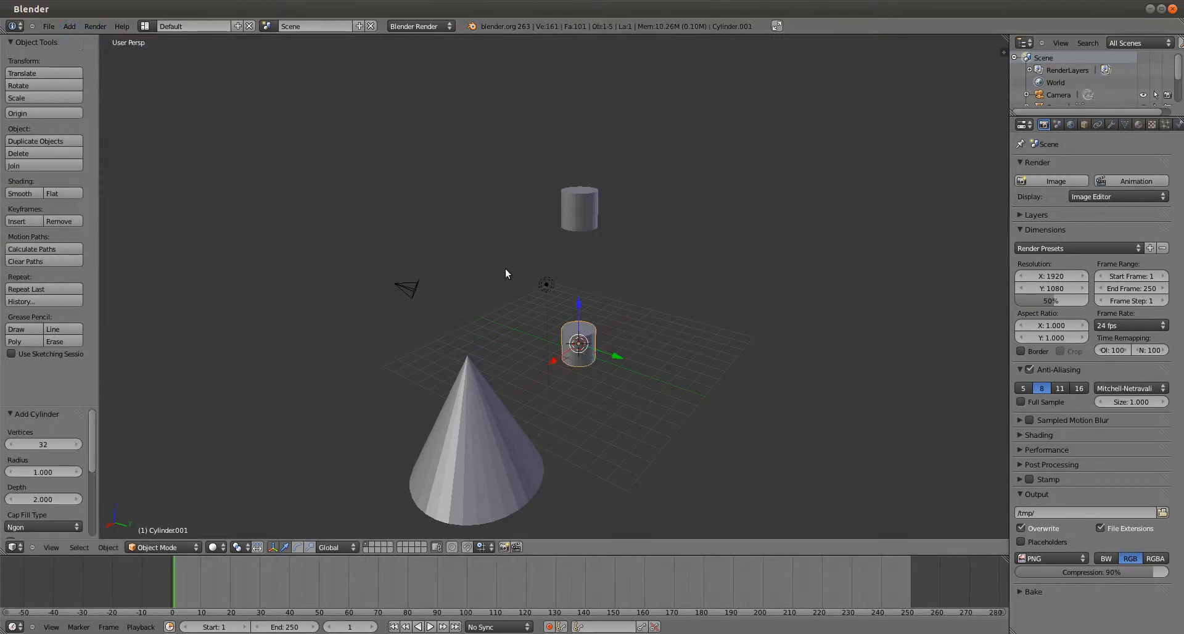
key(s)
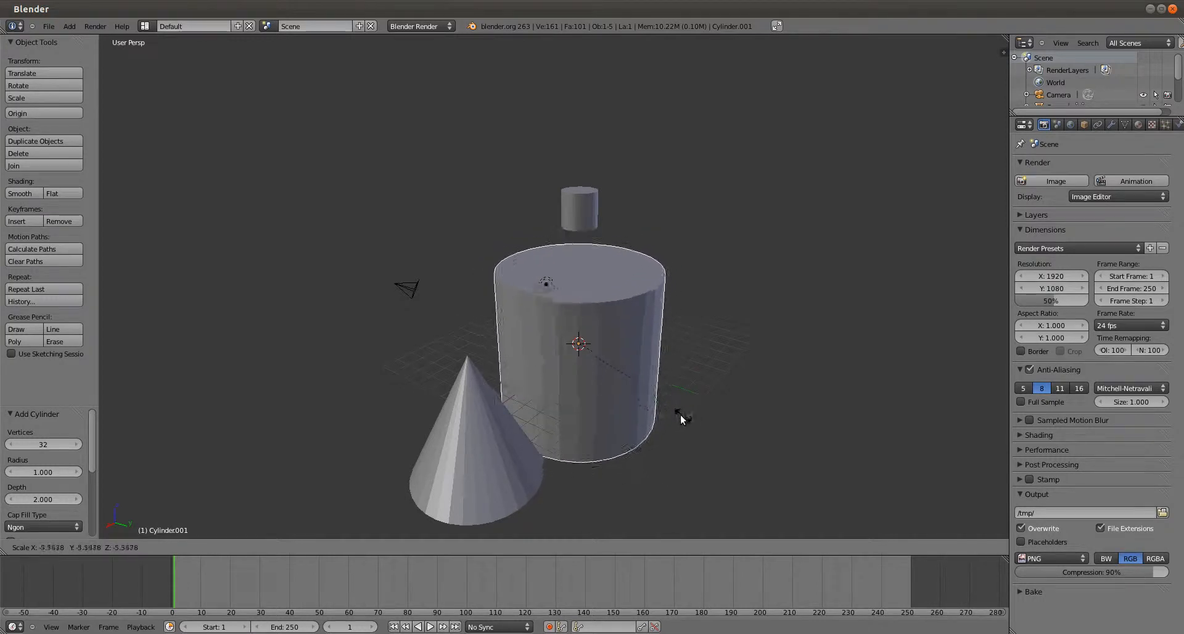
click(642, 405)
middle_drag(707, 333, 676, 336)
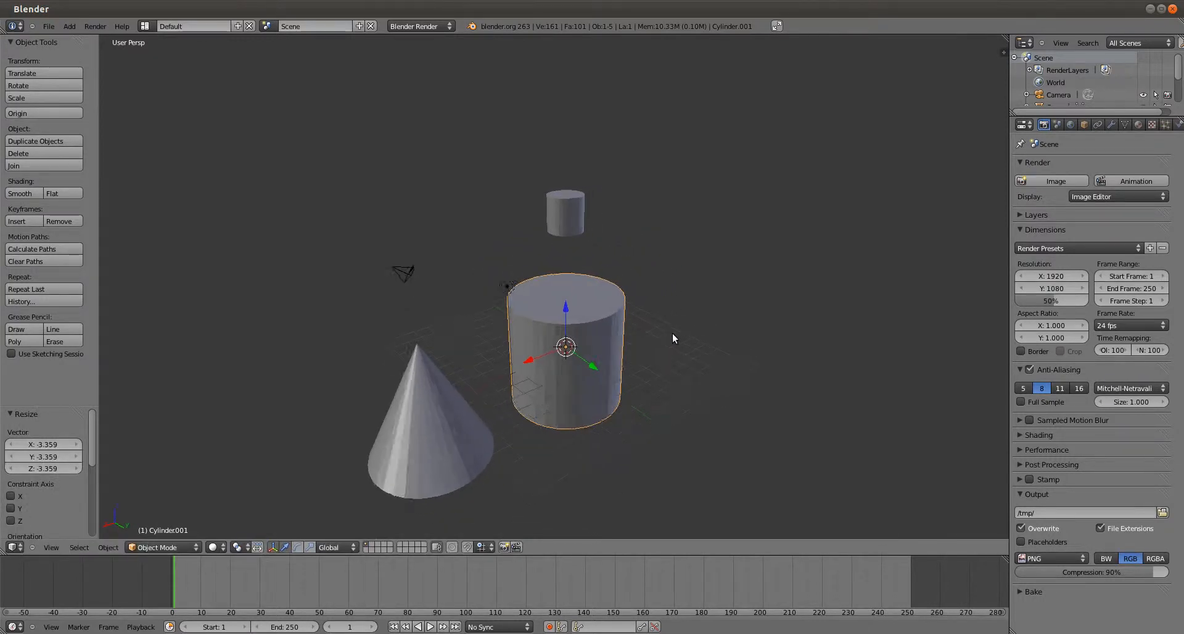